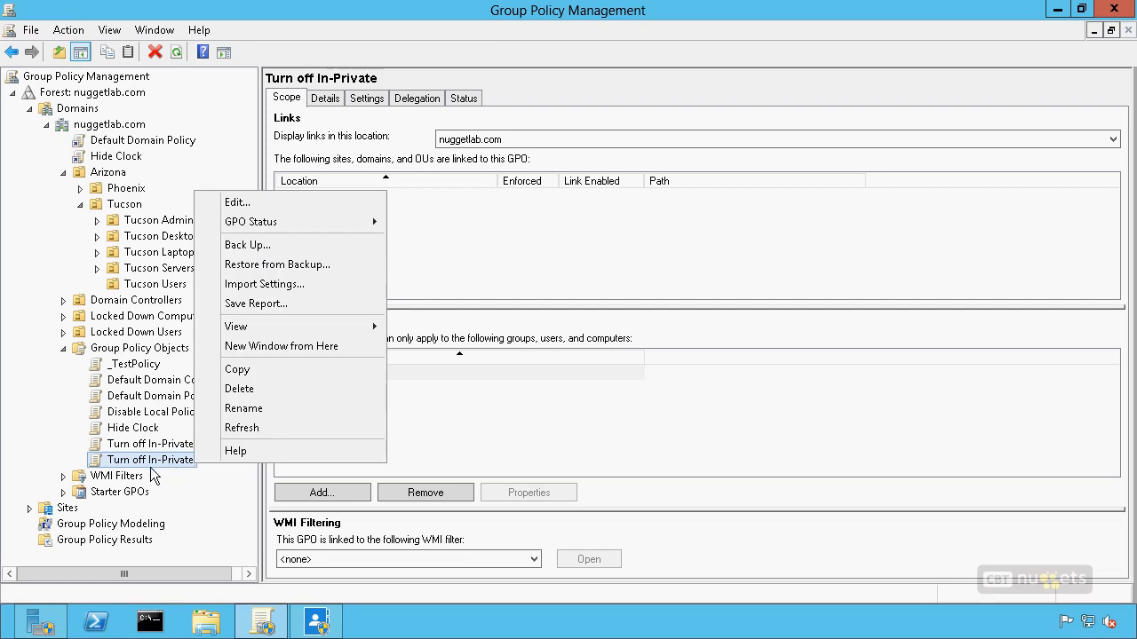
Step: Open the Turn off In-Private GPO for editing and browse Computer Configuration's Administrative Templates to Windows Components, Internet Explorer, Privacy
left_click(311, 203)
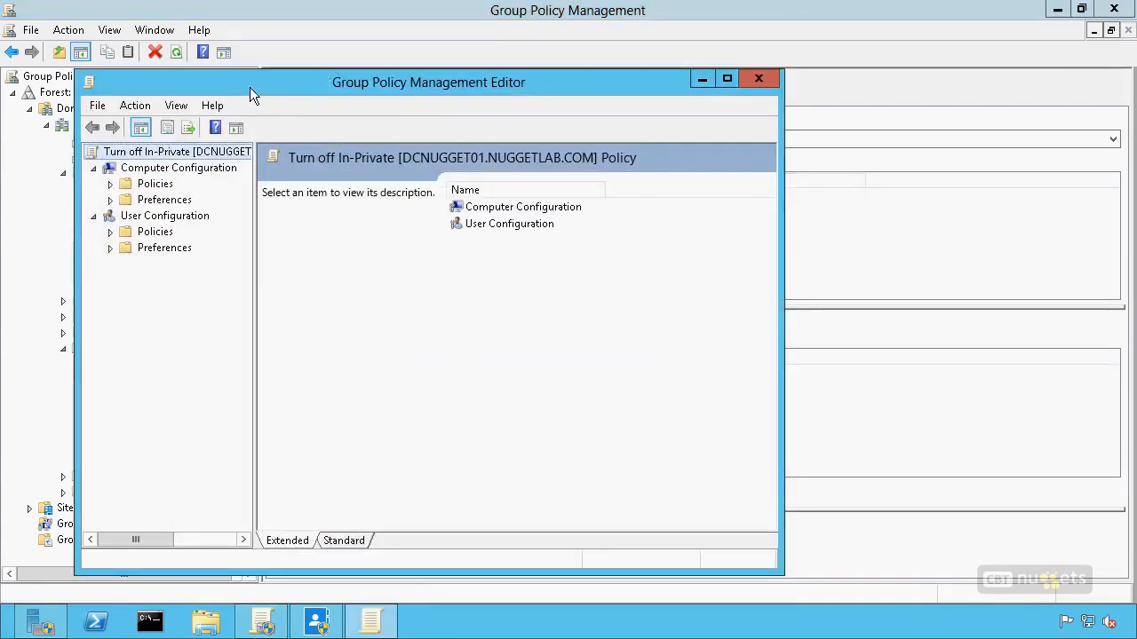
double_click(250, 87)
left_click(29, 108)
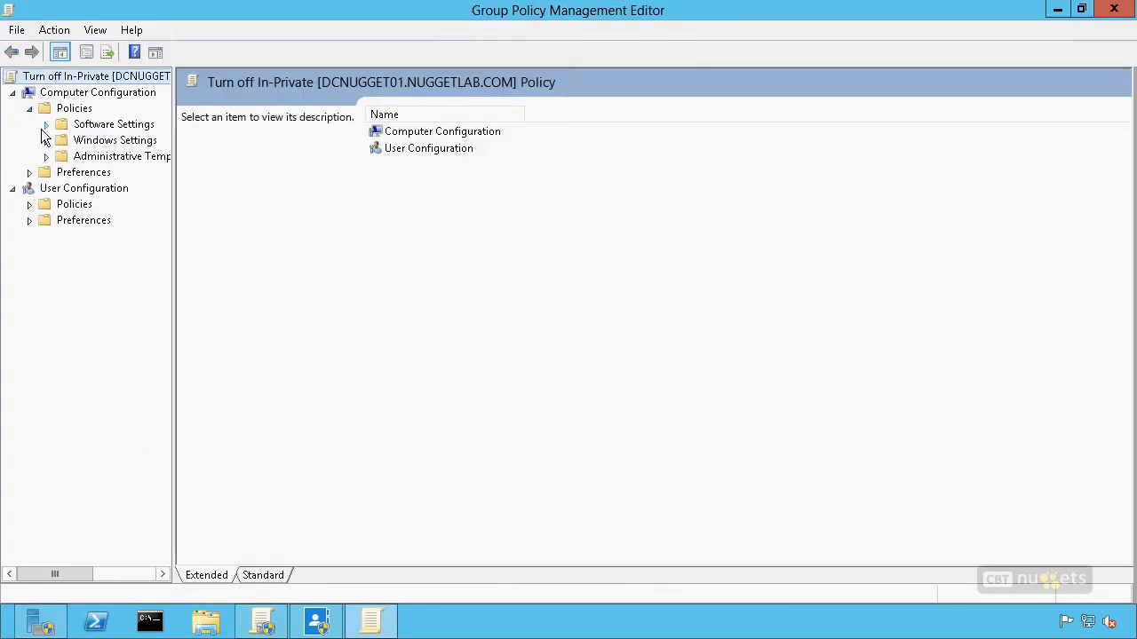
left_click(46, 157)
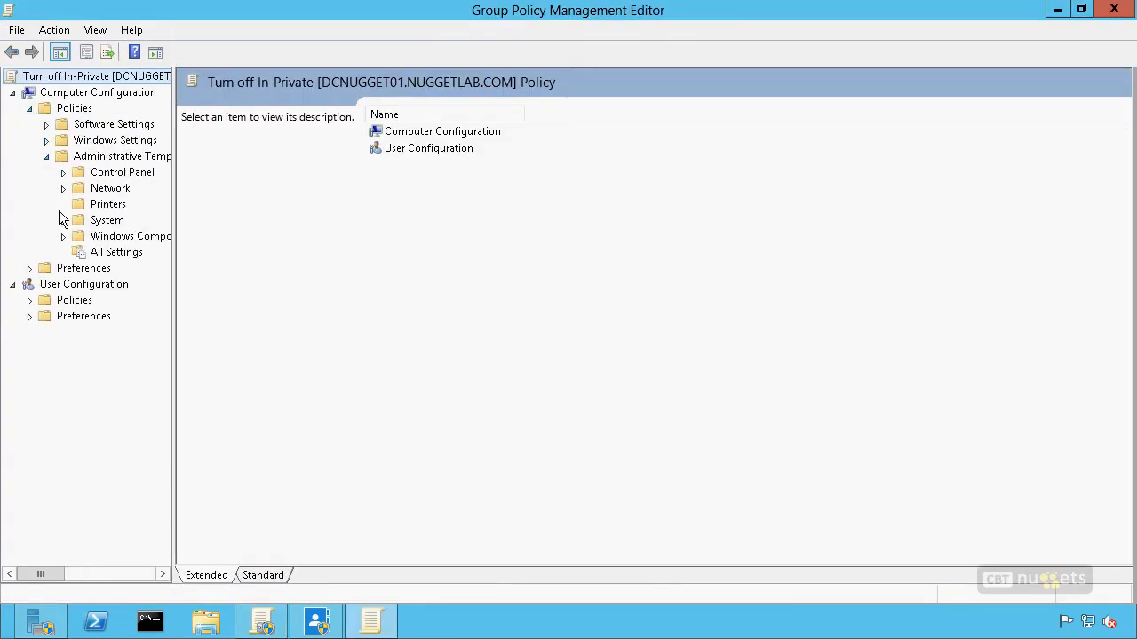
left_click(63, 238)
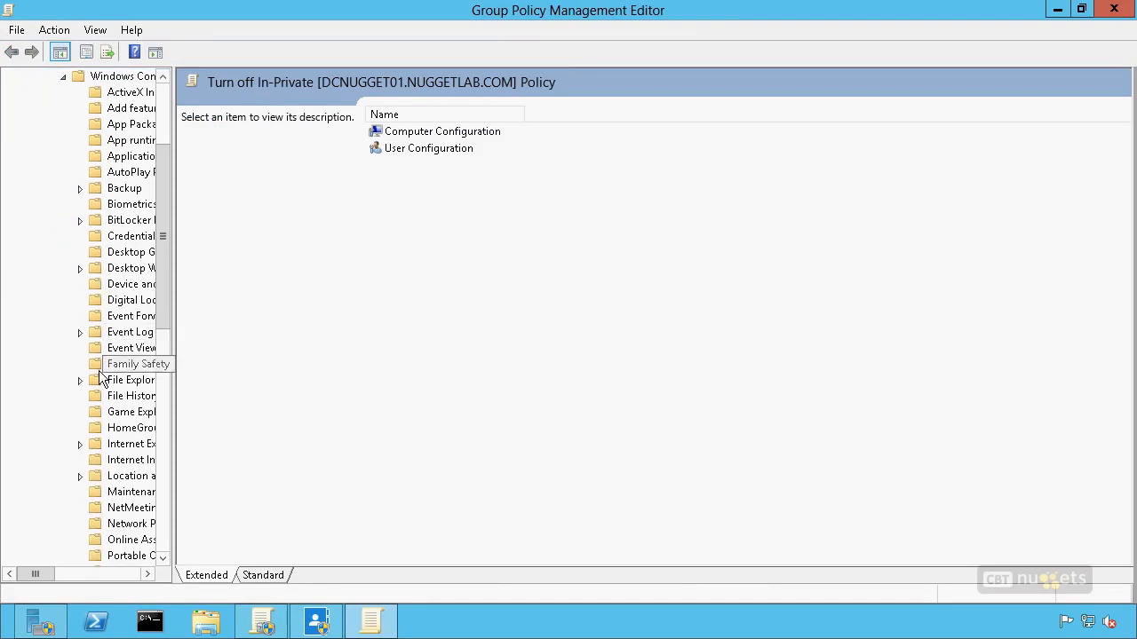
left_click(80, 444)
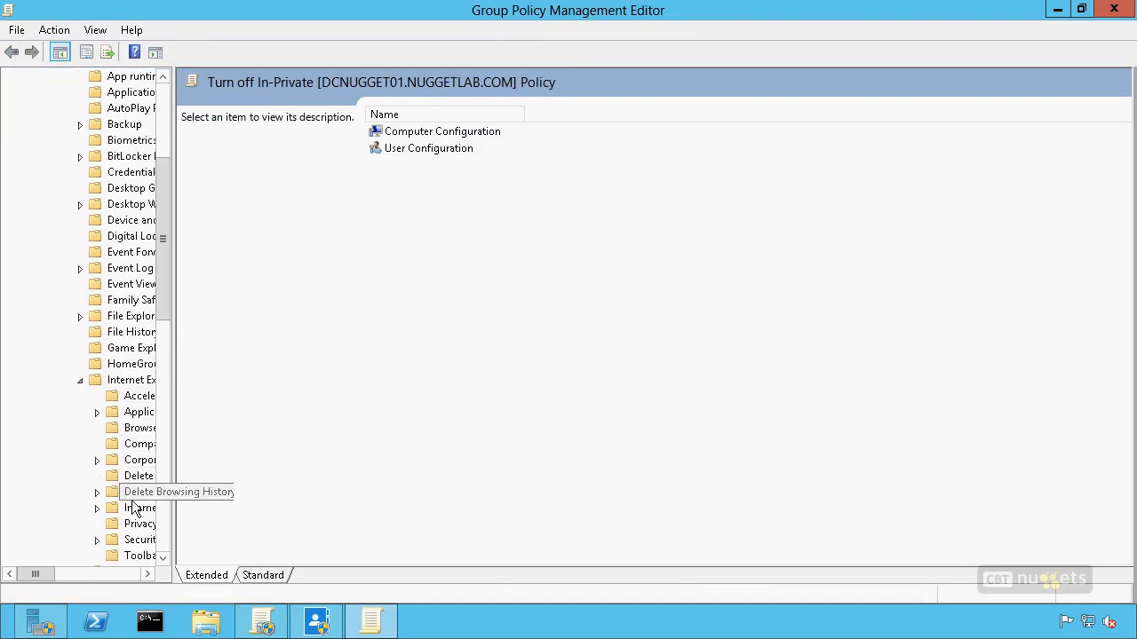
left_click(138, 524)
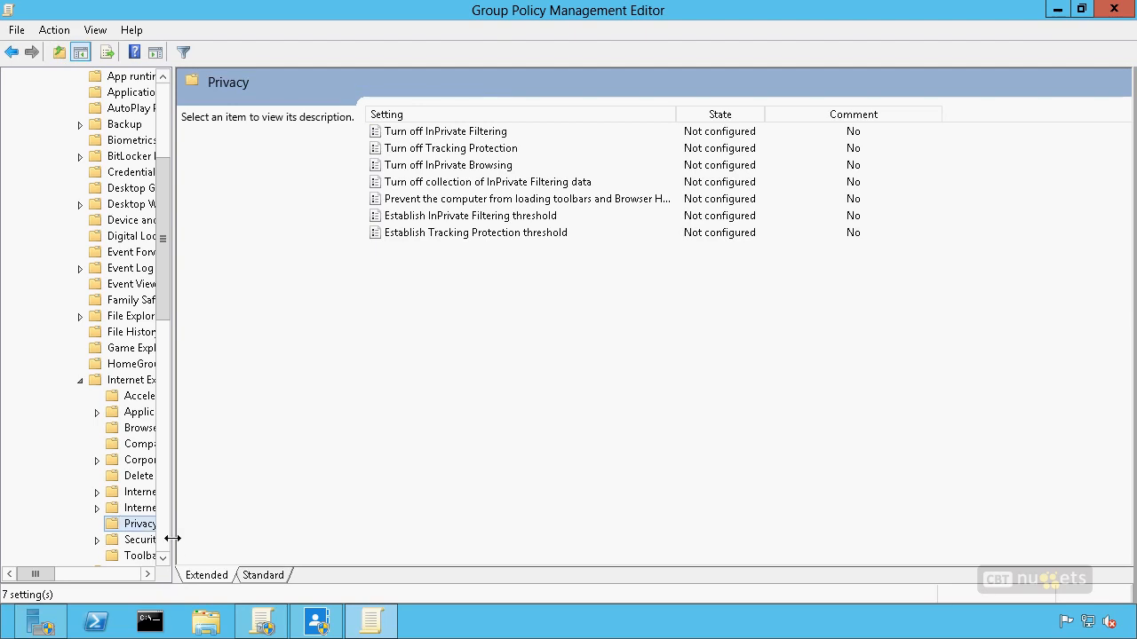
left_click_drag(176, 539, 237, 539)
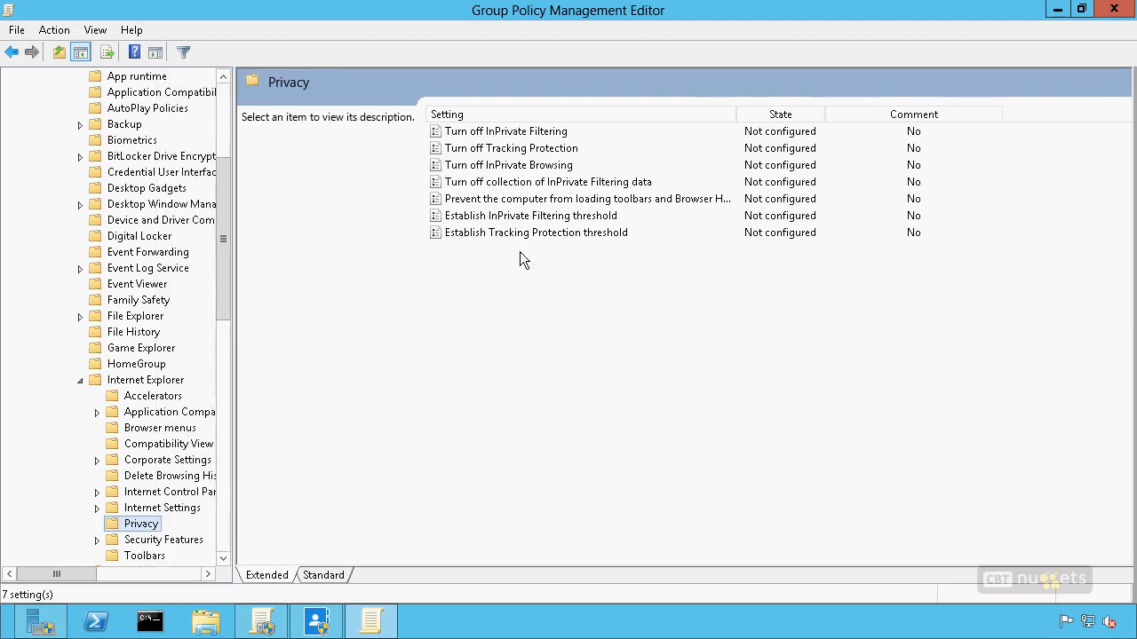
Step: Set the Turn off InPrivate Browsing policy to Enabled
left_click(545, 171)
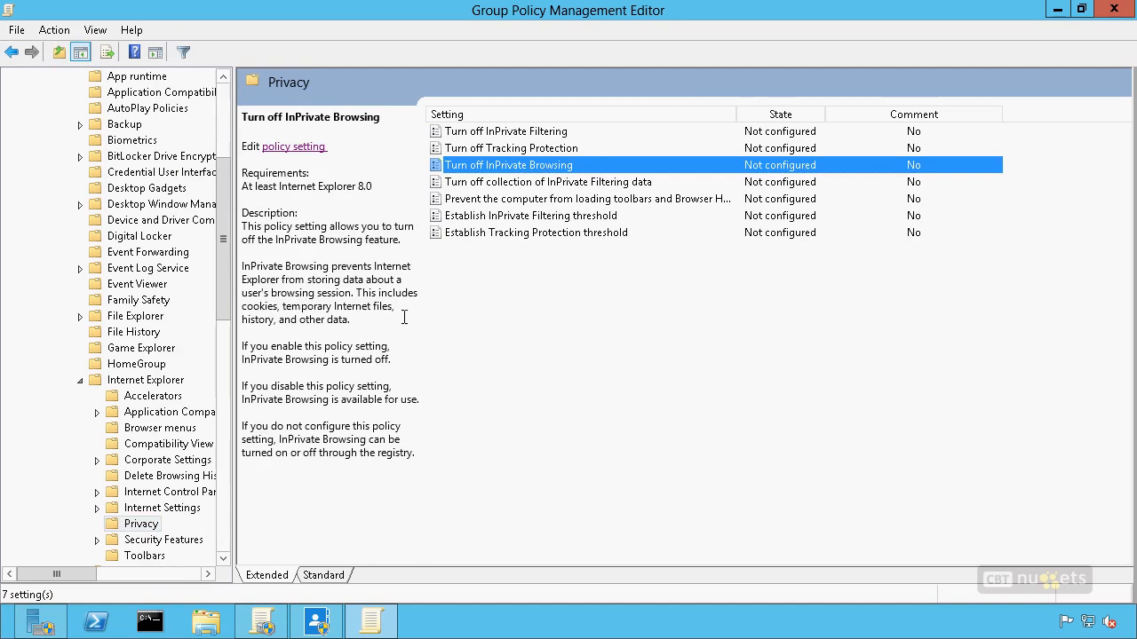
double_click(479, 166)
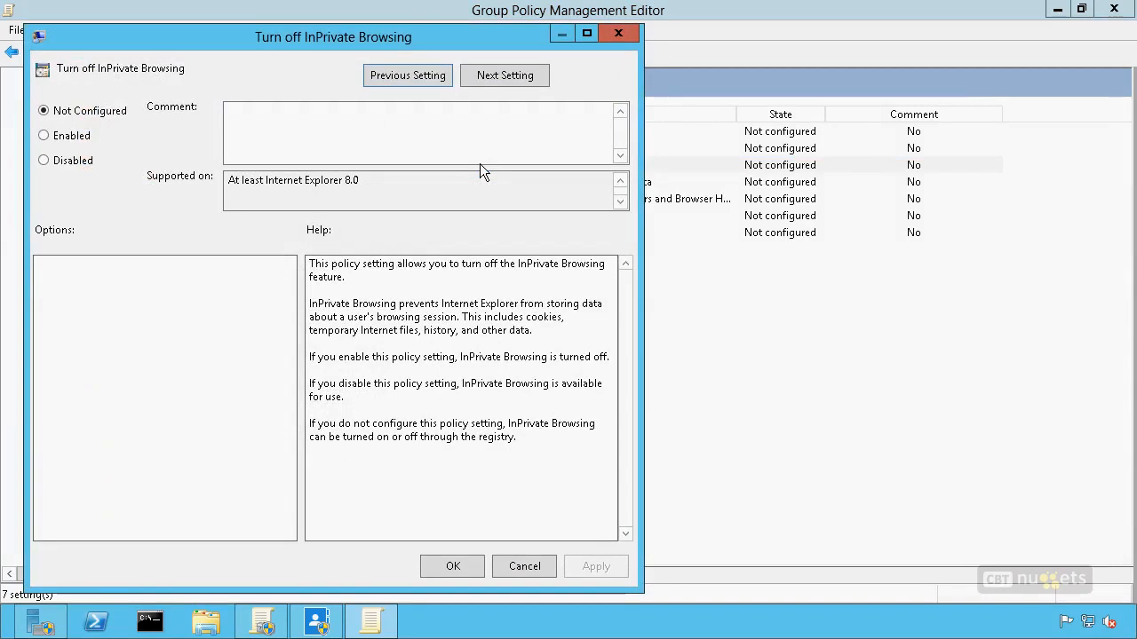
left_click(44, 136)
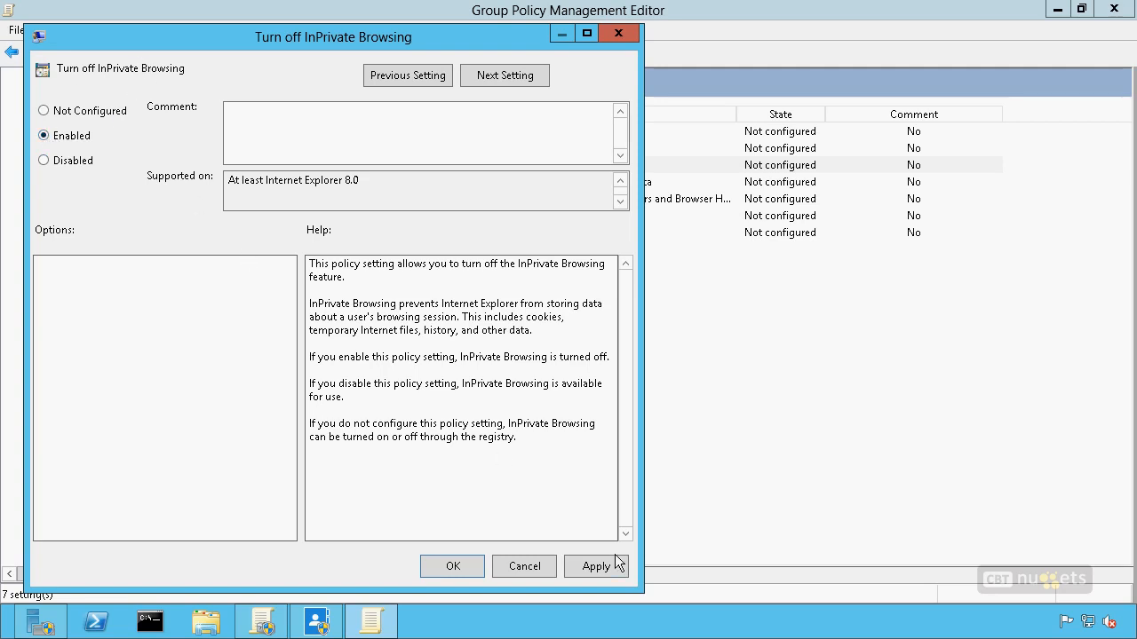
left_click(483, 568)
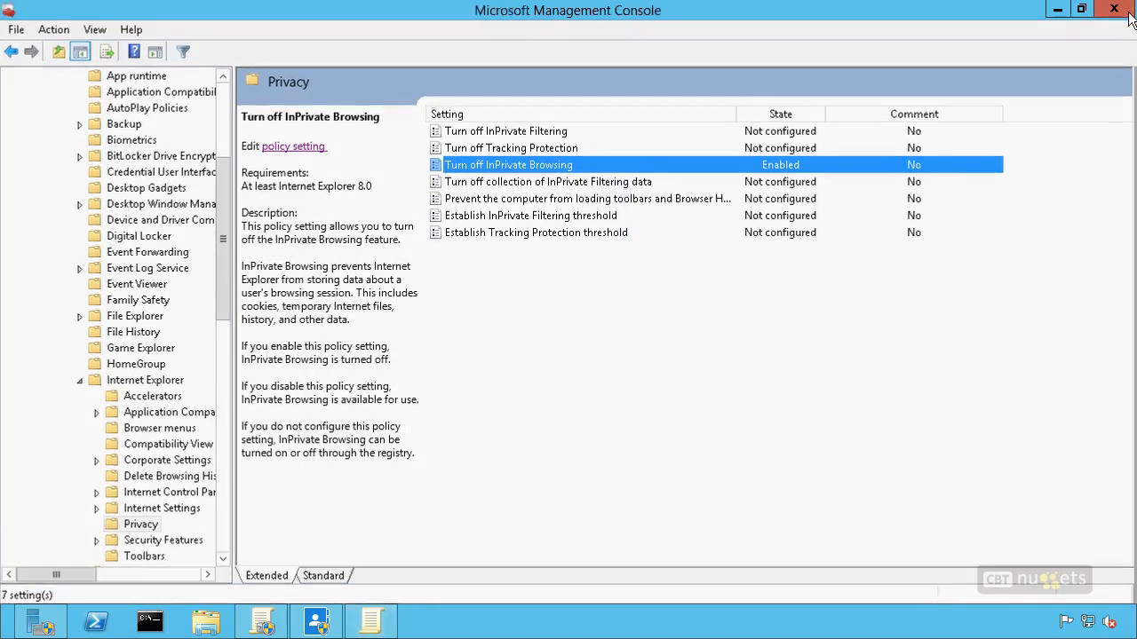
Step: Close the policy editor and link the Turn off In-Private GPO to the Tucson Desktops organizational unit
left_click(1126, 15)
left_click_drag(151, 462, 201, 238)
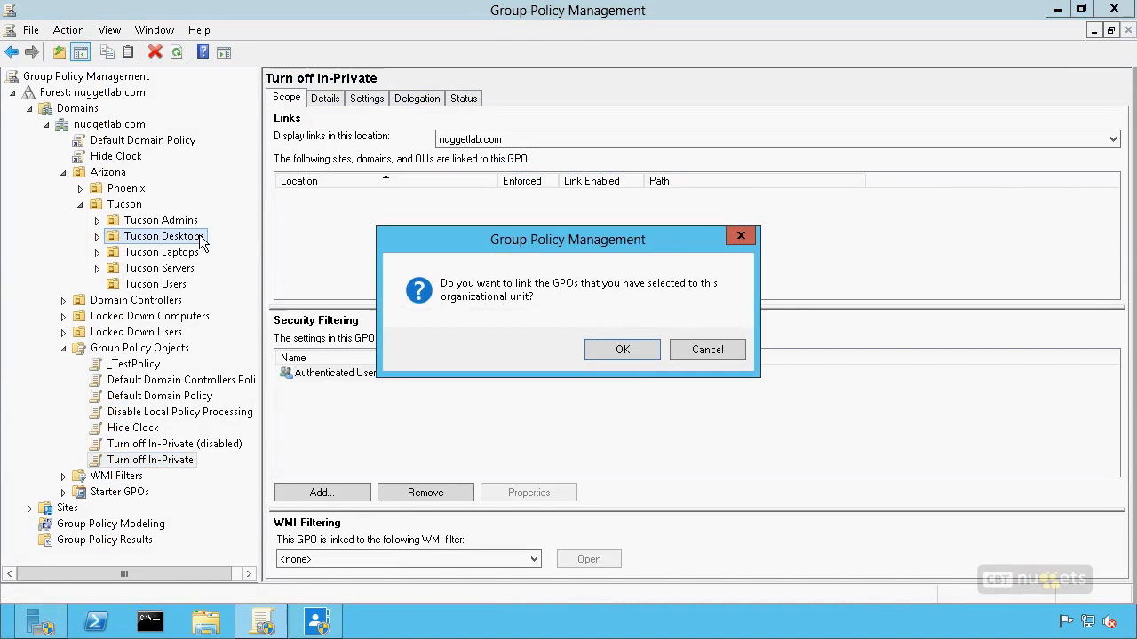
left_click(613, 348)
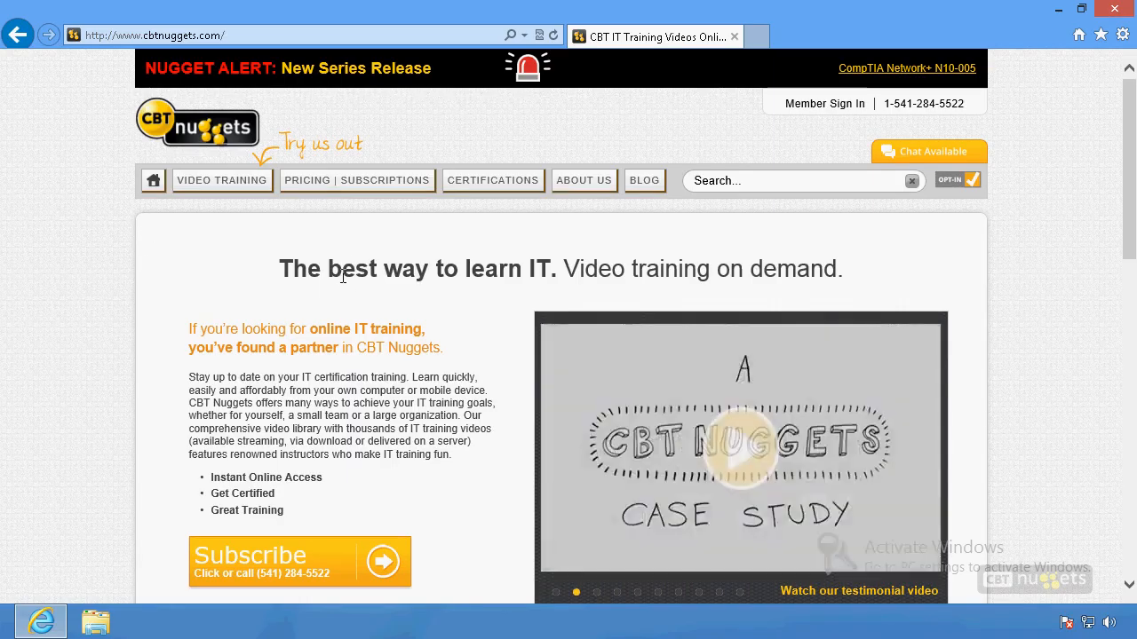
Step: In Internet Explorer on the Windows 8 client, start a maximized InPrivate Browsing window and close the regular CBT Nuggets window
scroll(344, 282, "down", 10)
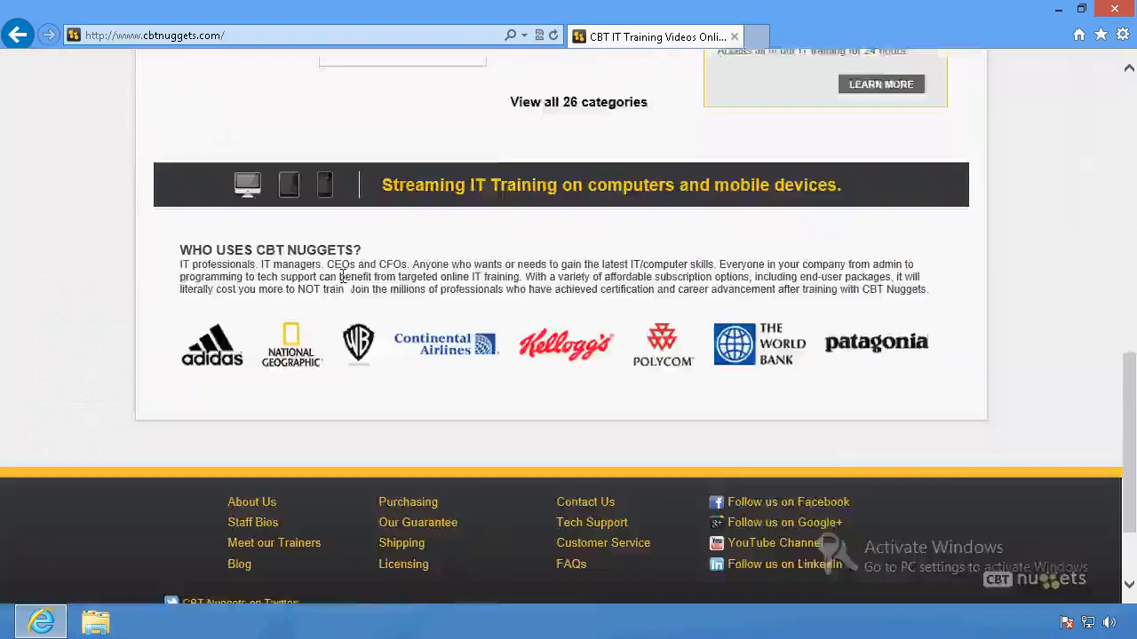
scroll(345, 281, "up", 10)
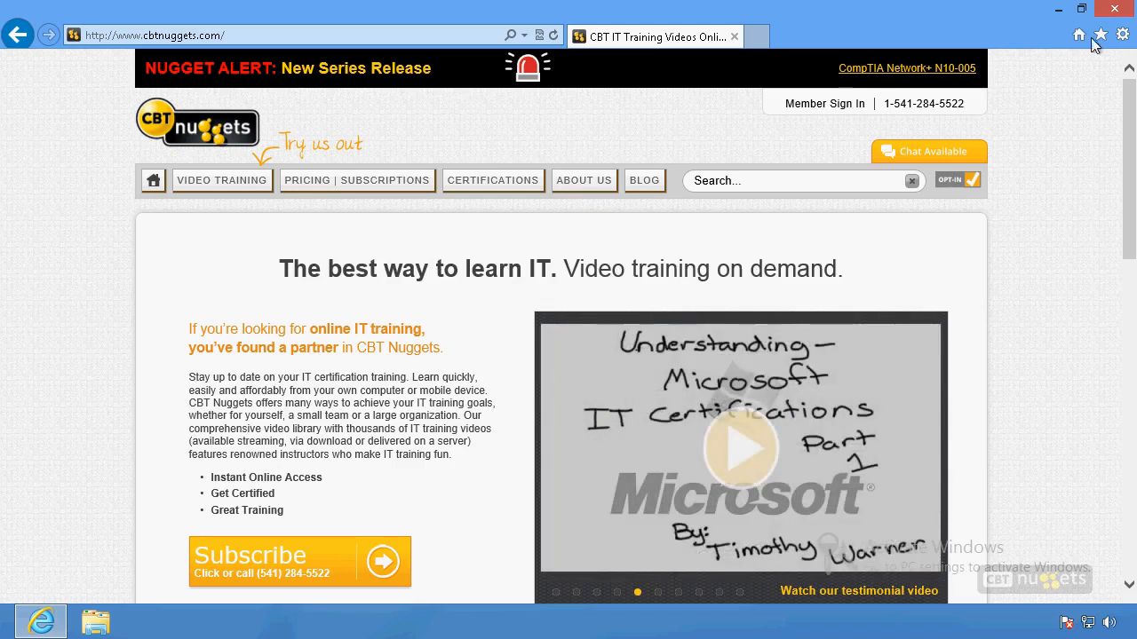
left_click(1121, 35)
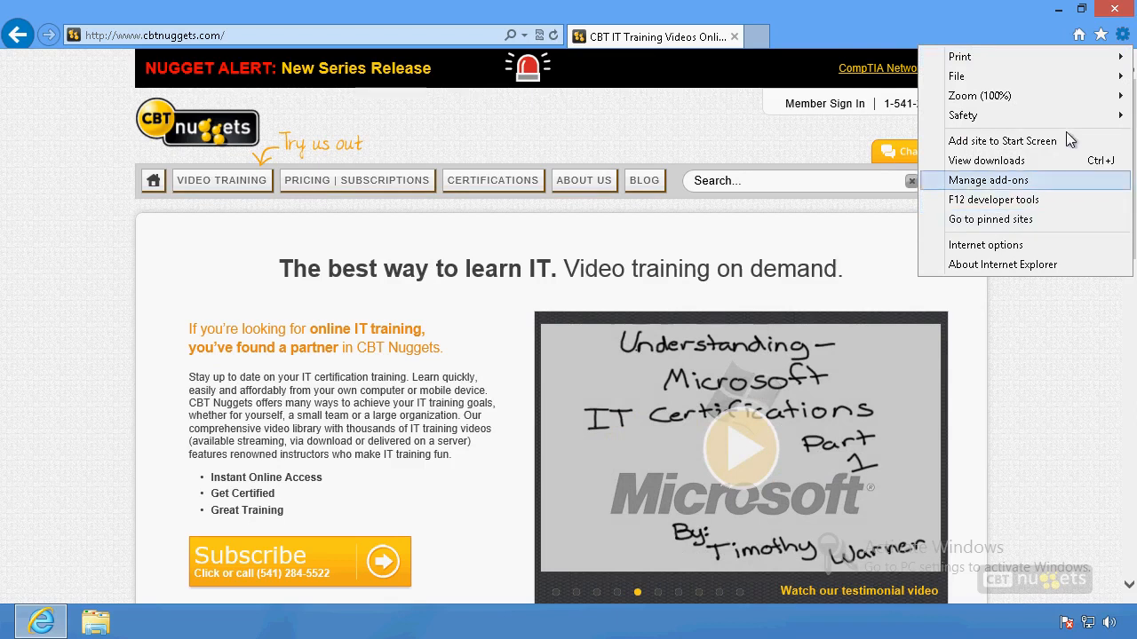
mouse_move(1063, 114)
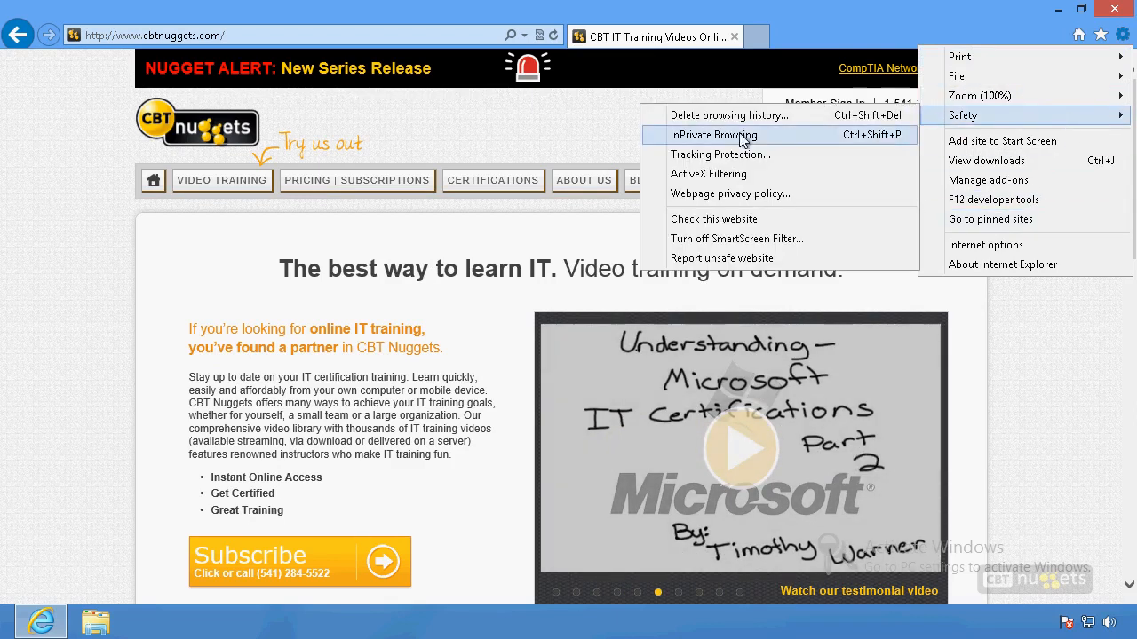
left_click(903, 138)
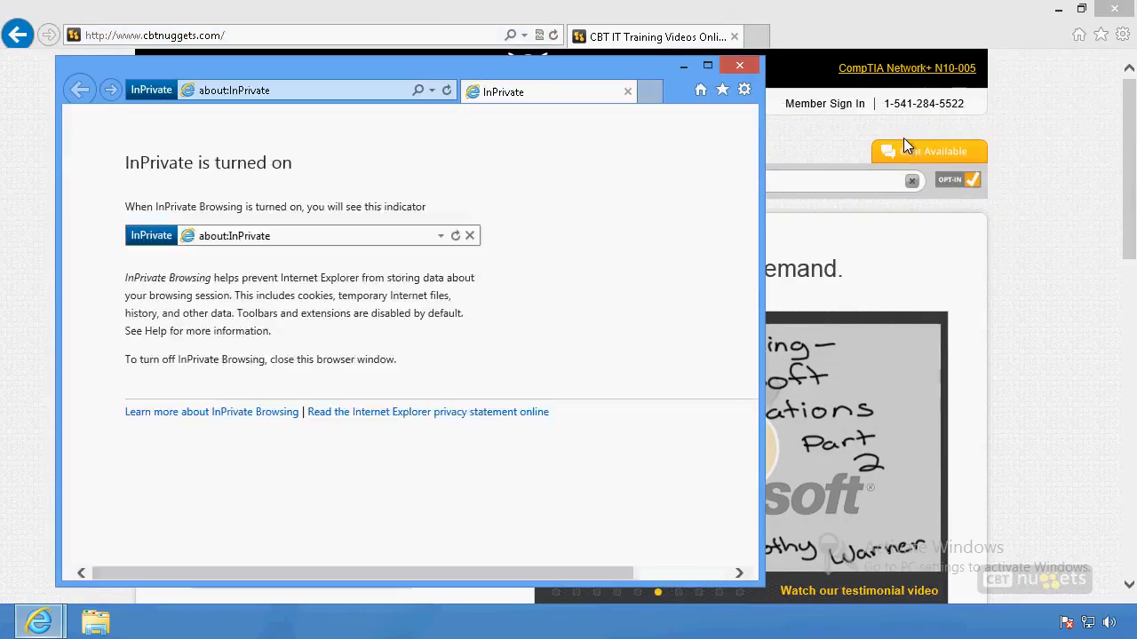
double_click(659, 70)
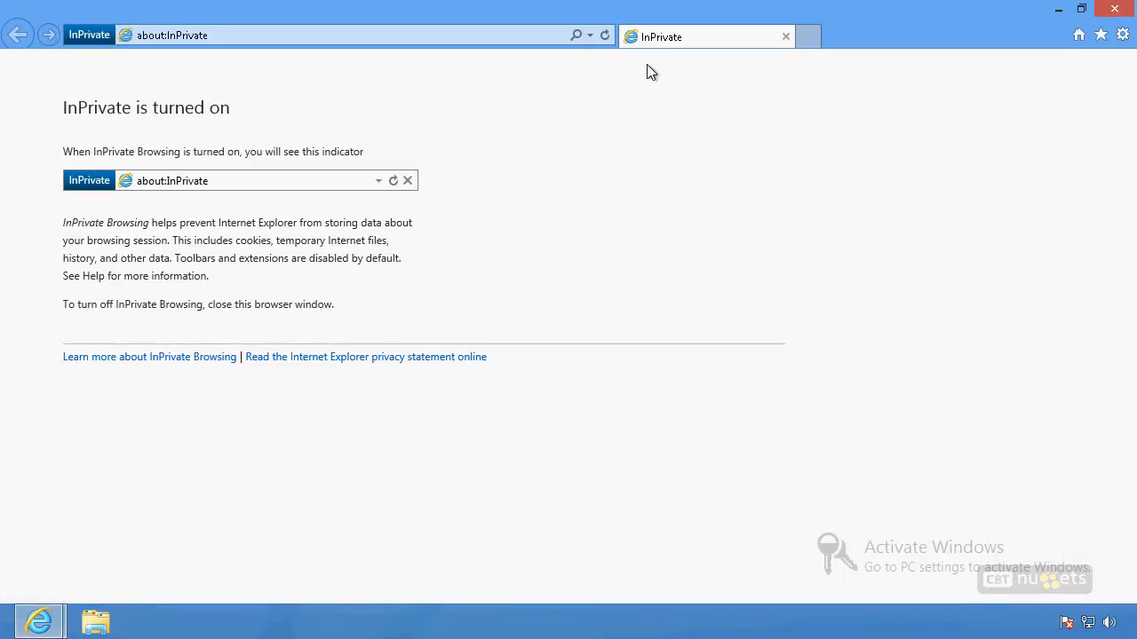
mouse_move(51, 629)
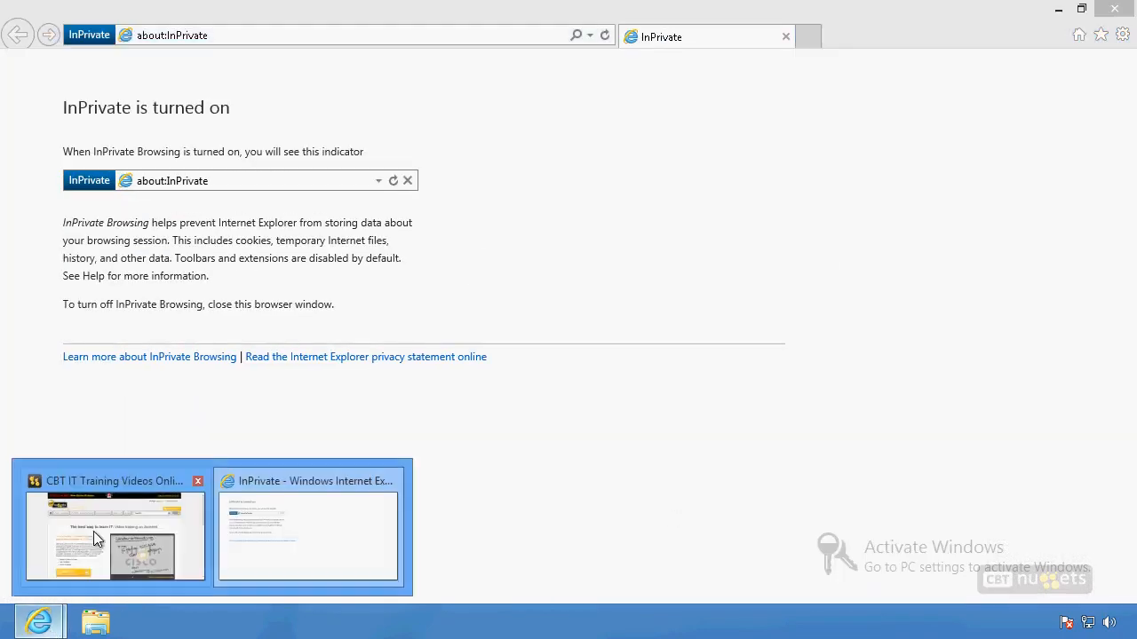
left_click(197, 481)
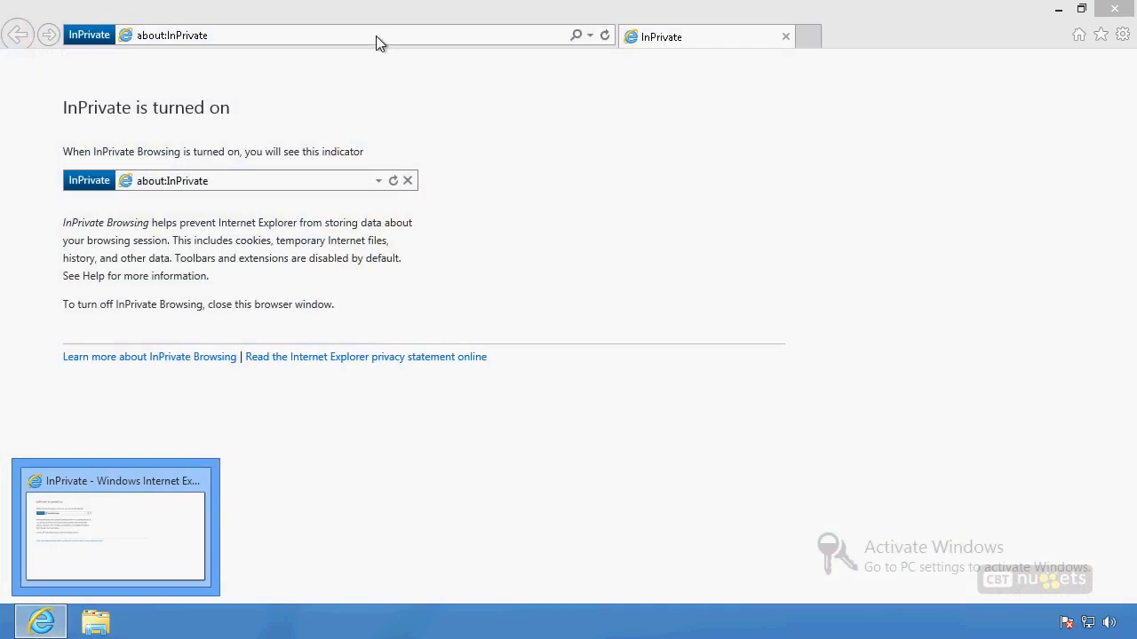
left_click(378, 37)
type("cbtnuggets.com/")
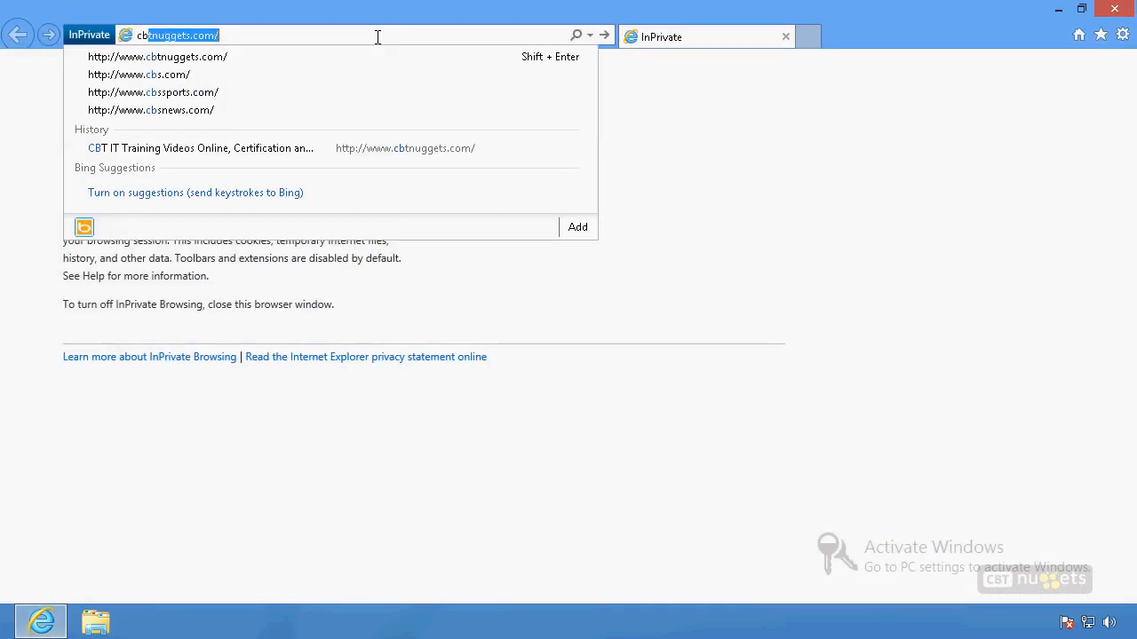
key("Return")
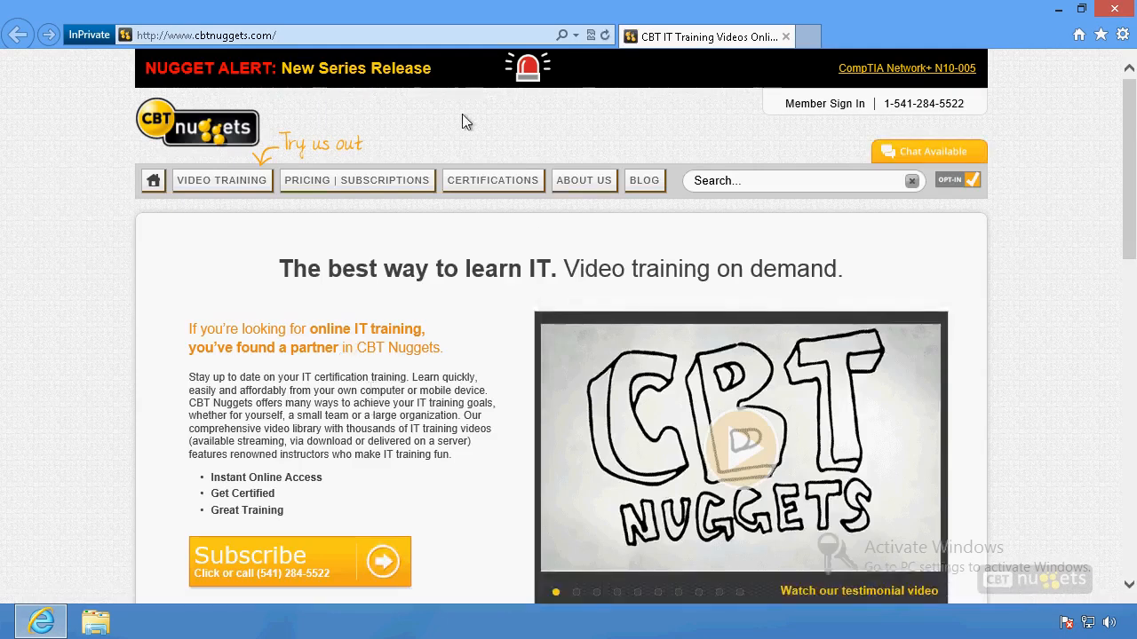
left_click(416, 34)
type("www.hisearthmyworld")
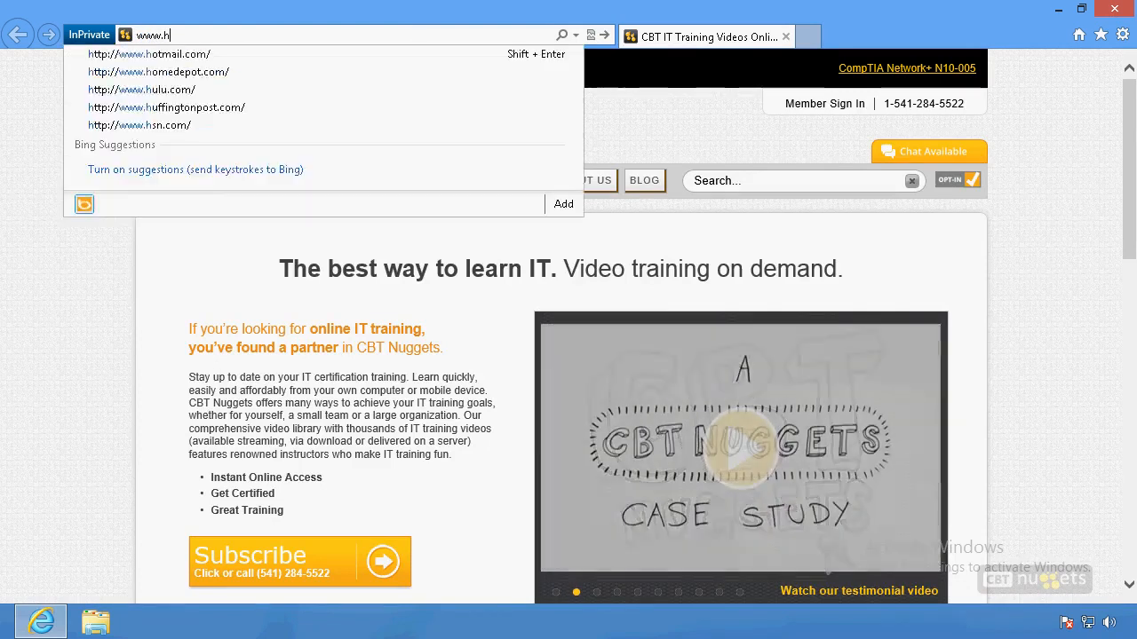
type(".com")
key("Return")
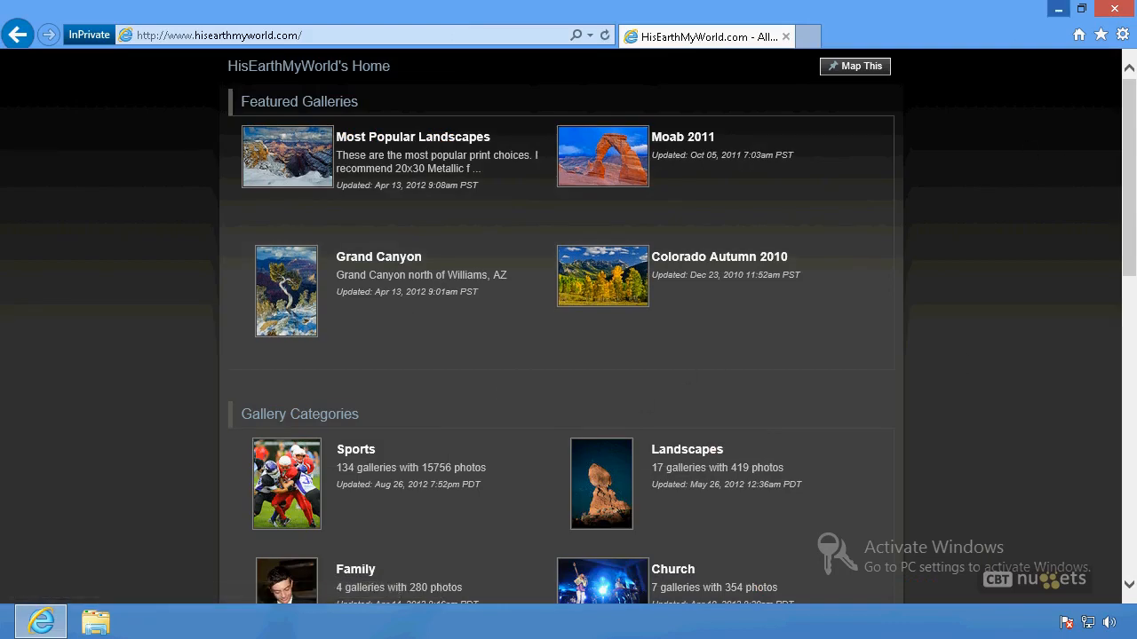
Step: Close the InPrivate window, check the address history in a regular Internet Explorer window, and close the browser
left_click(1125, 10)
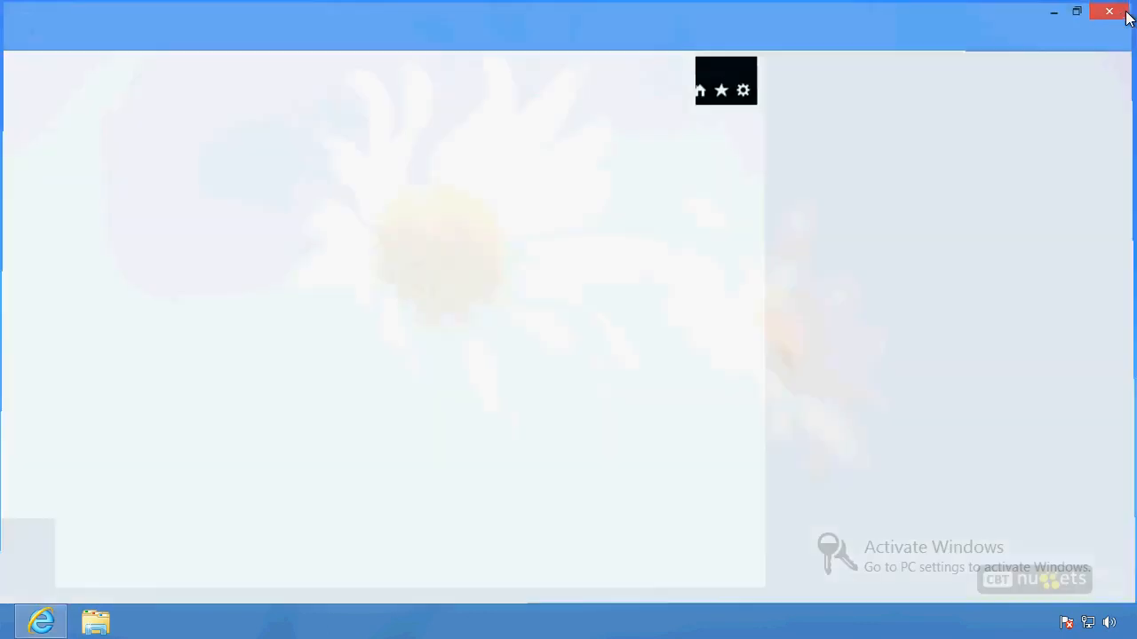
left_click(41, 621)
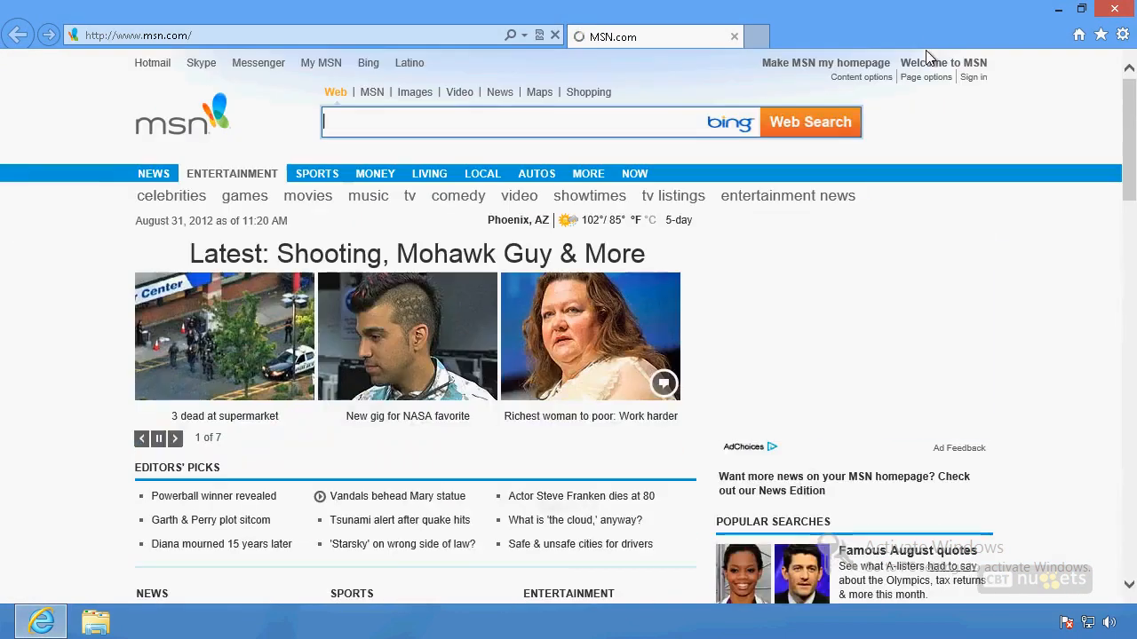
left_click(524, 35)
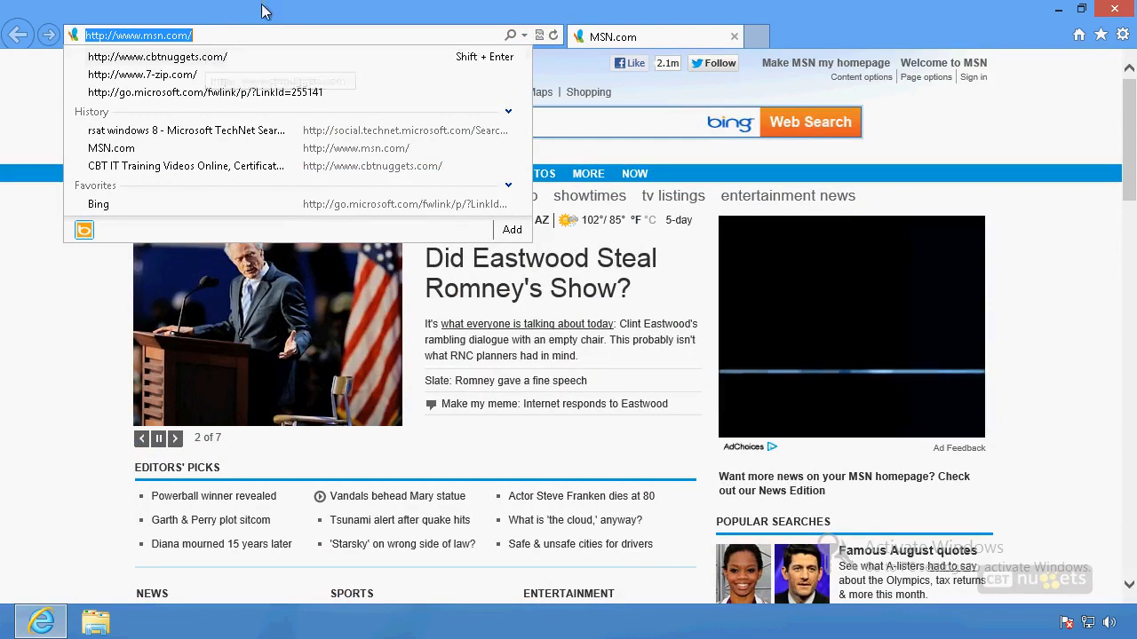
left_click(733, 12)
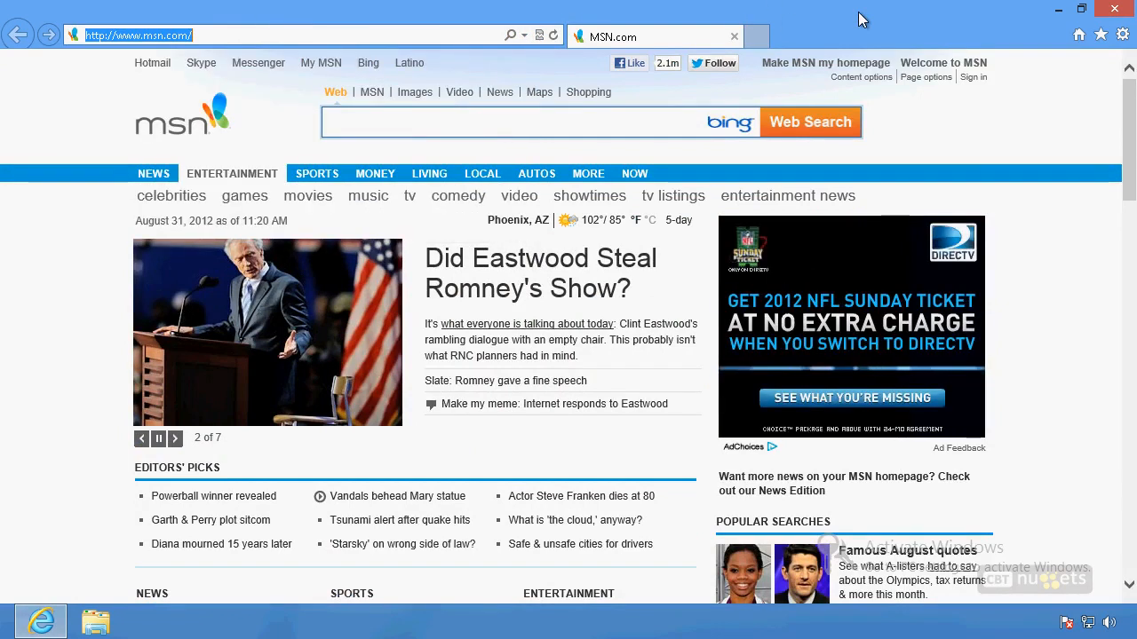
left_click(1113, 10)
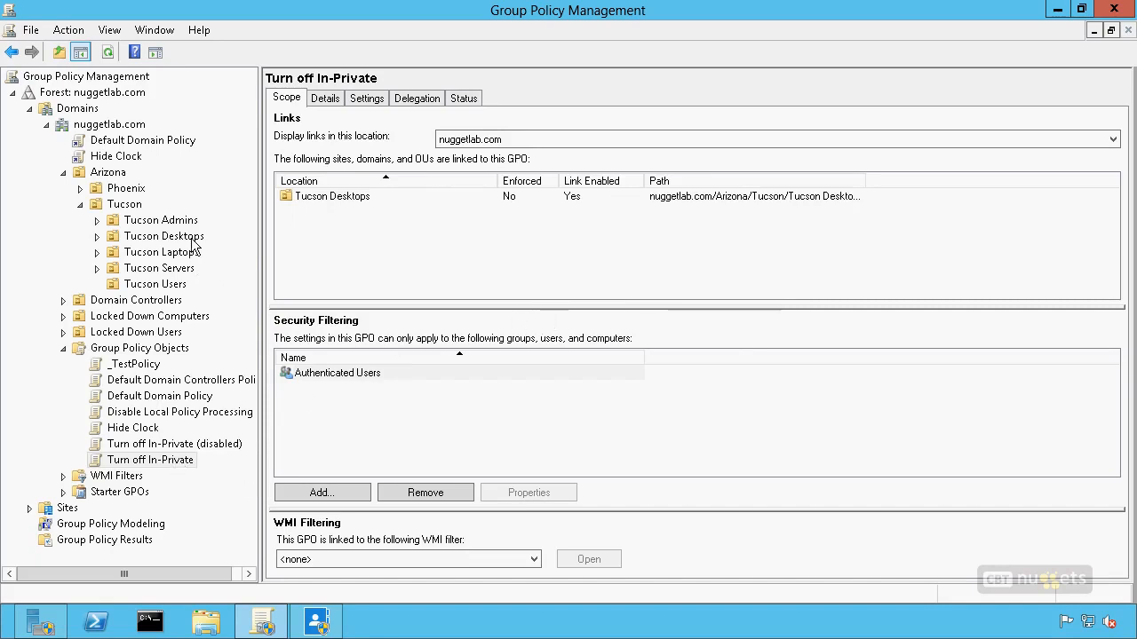
Step: Expand the Tucson Desktops OU in Group Policy Management, and run gpupdate on the Windows 8 client
left_click(97, 237)
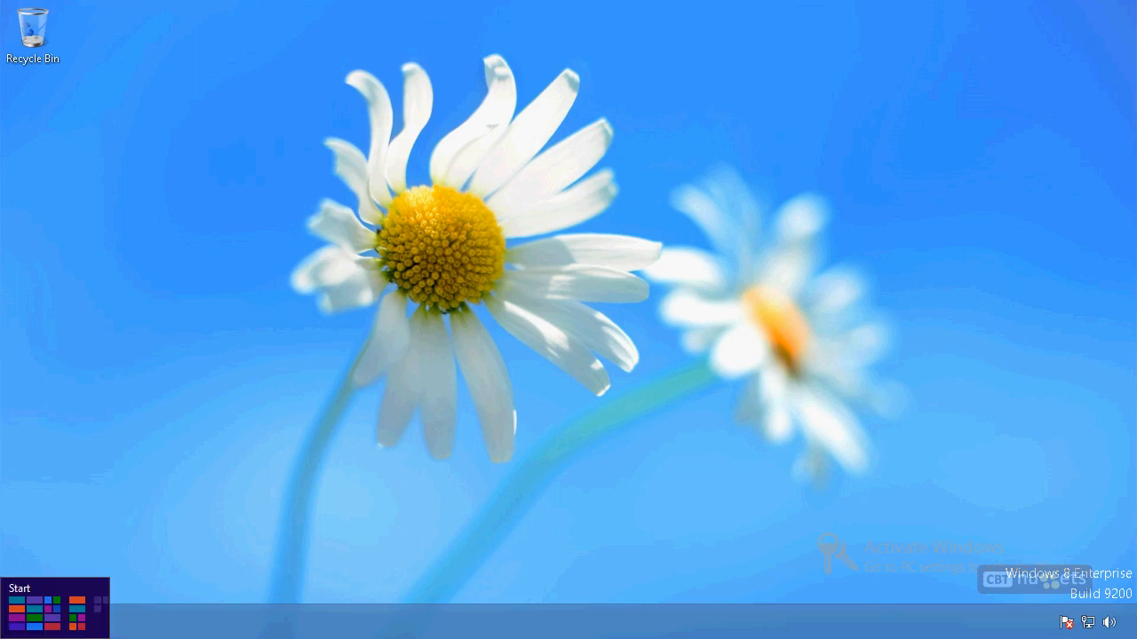
right_click(3, 636)
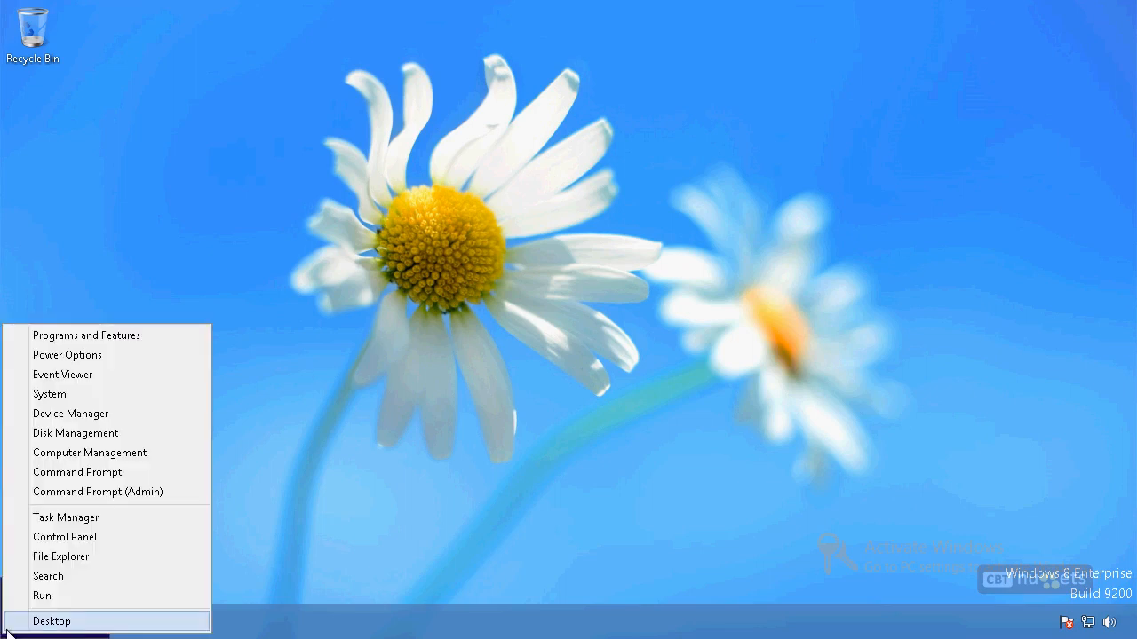
left_click(49, 596)
type("gpupdate")
key("ctrl+a")
key("Return")
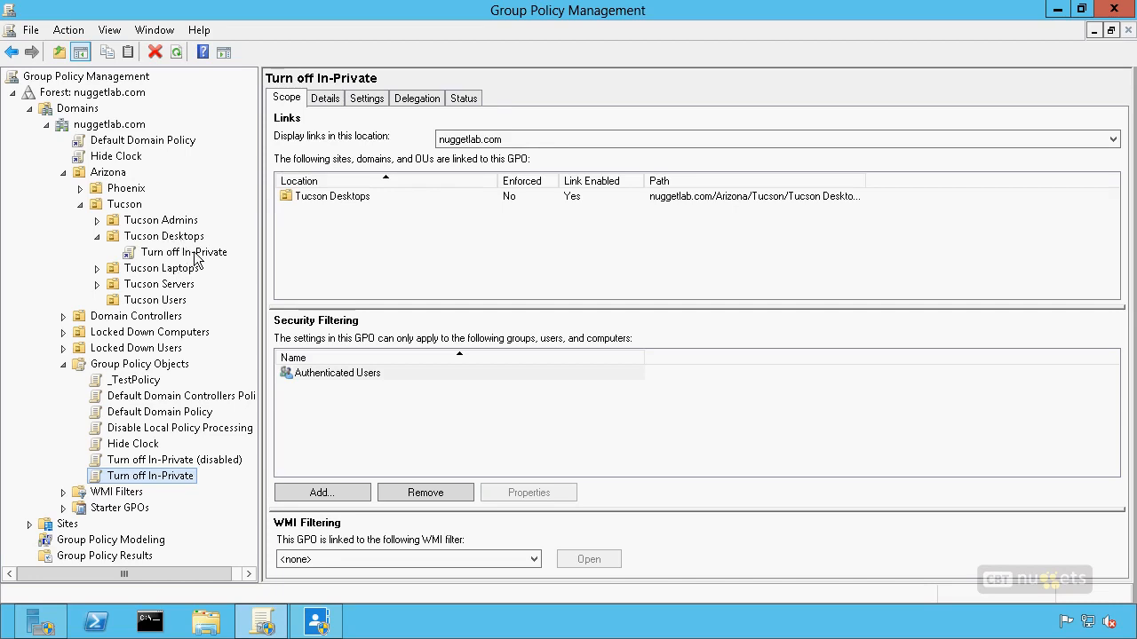
Step: Show the GPOs linked to the Tucson Desktops OU and the Group Policy commands available for that OU
left_click(164, 236)
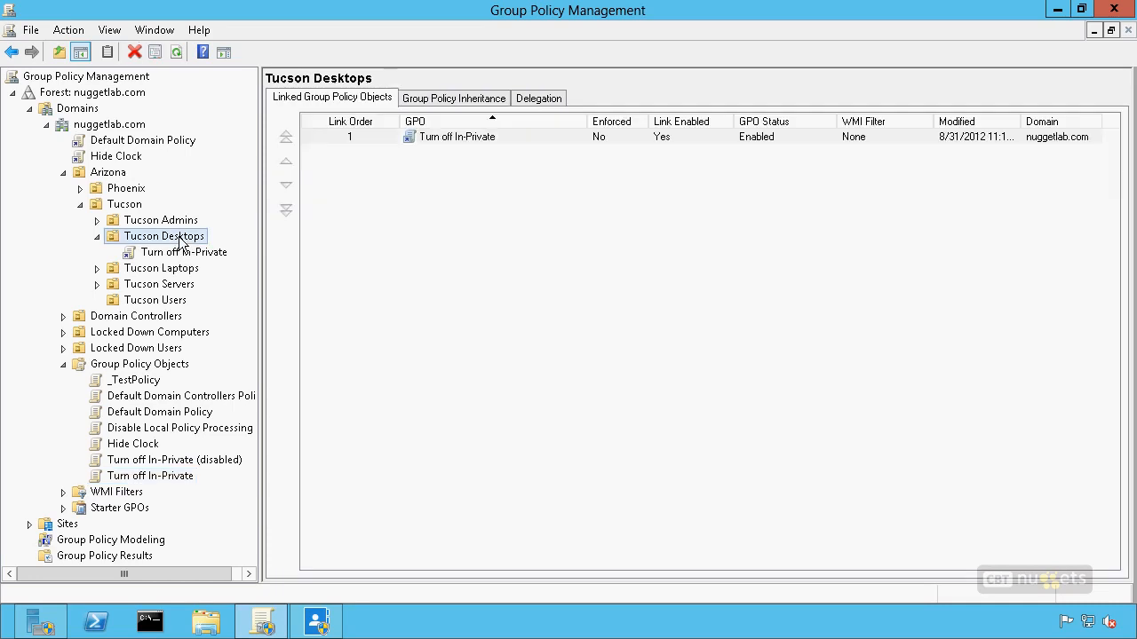
right_click(180, 242)
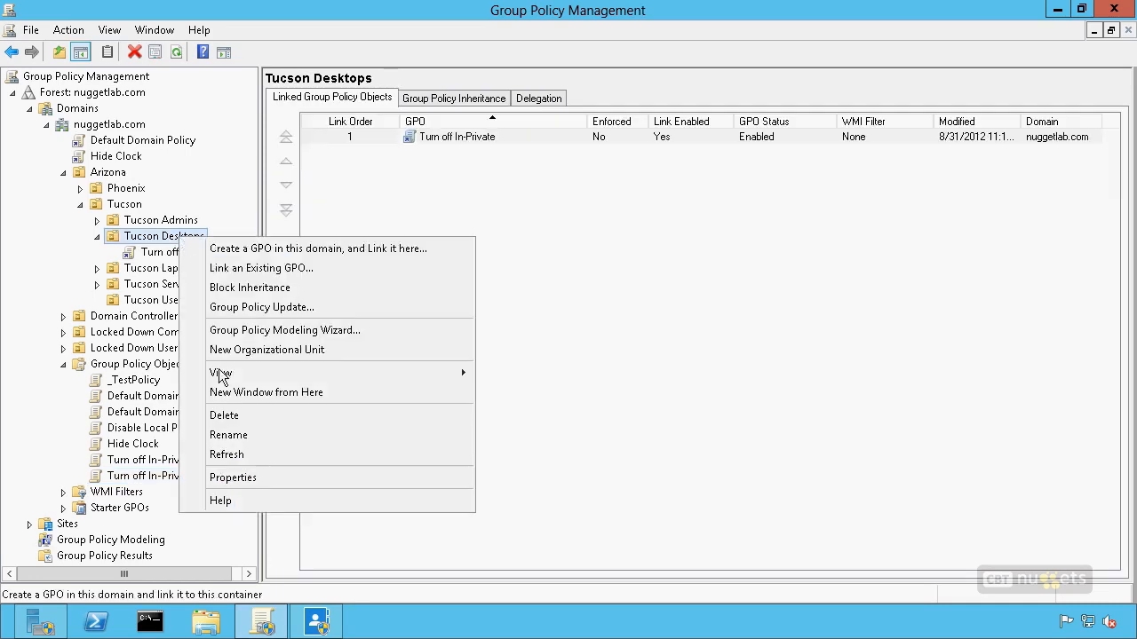
left_click(529, 439)
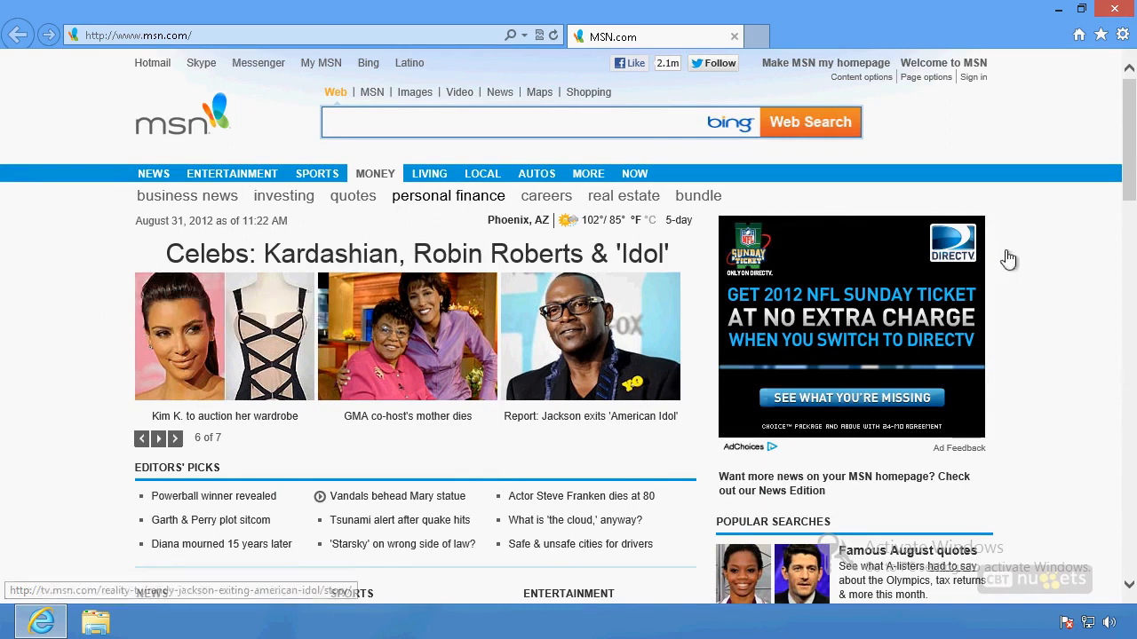
Step: On the Windows 8 client, check Internet Explorer's Safety options for InPrivate Browsing
left_click(1123, 37)
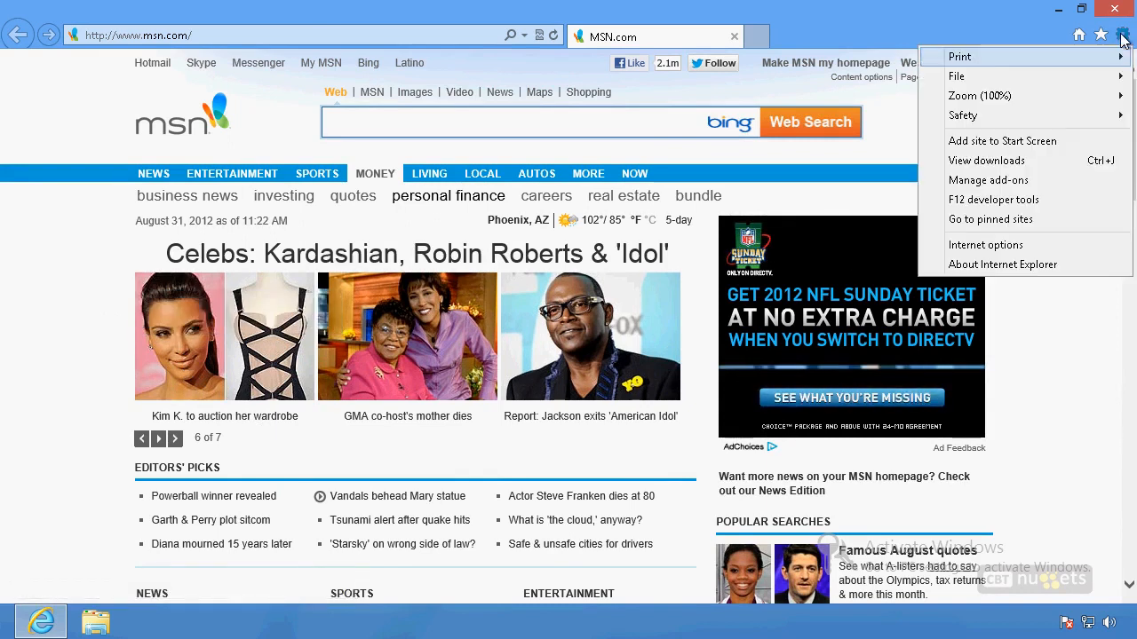
mouse_move(1006, 120)
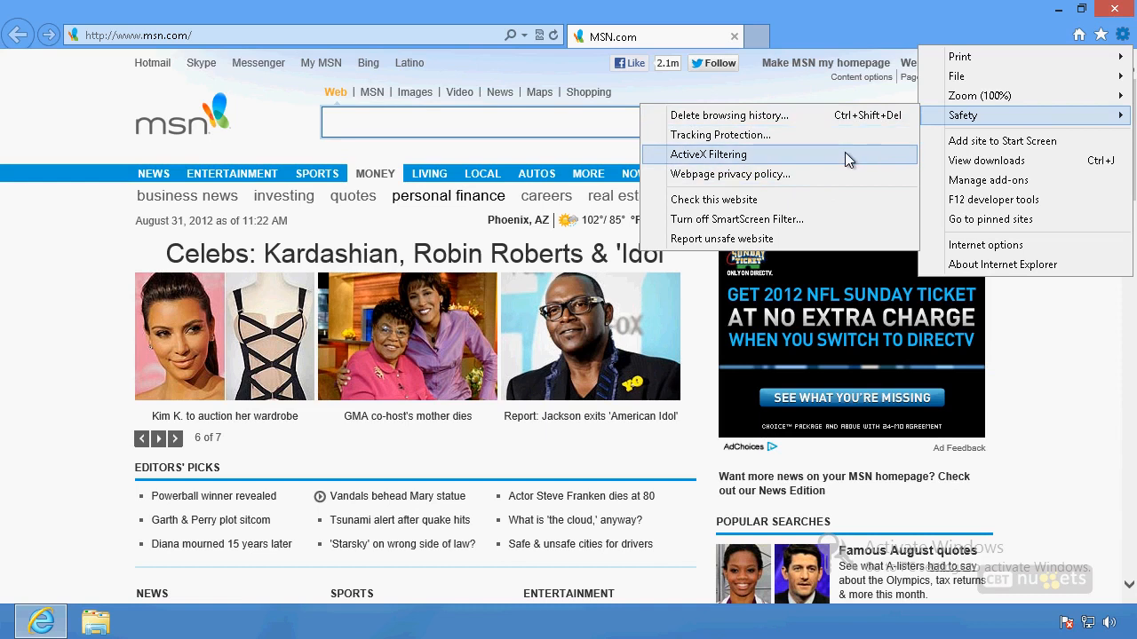
left_click(795, 99)
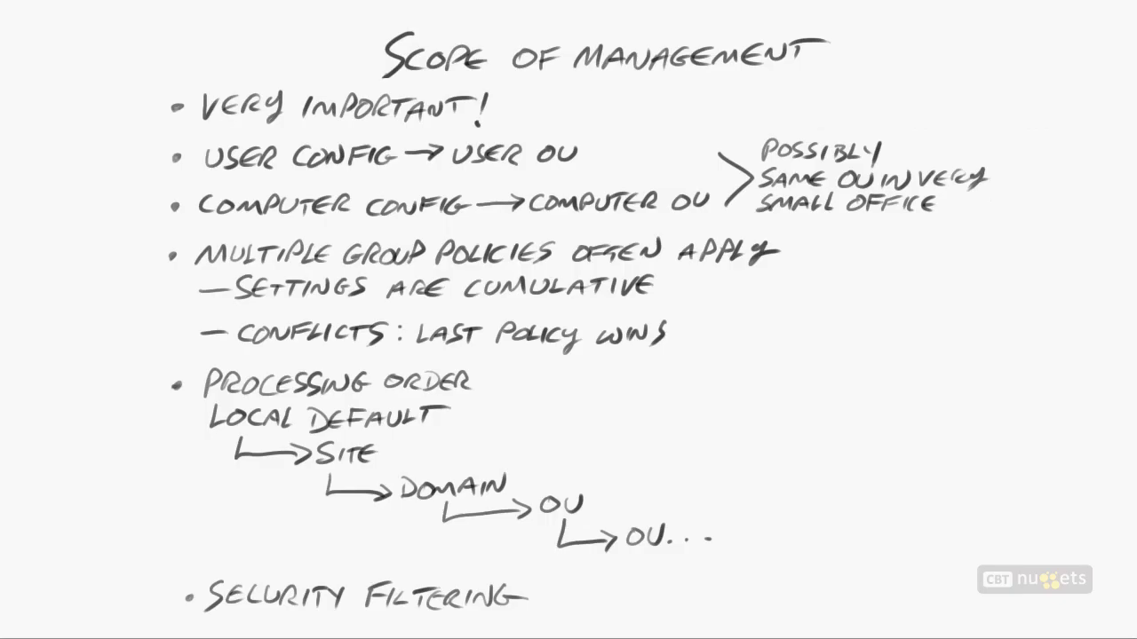
left_click_drag(400, 82, 815, 78)
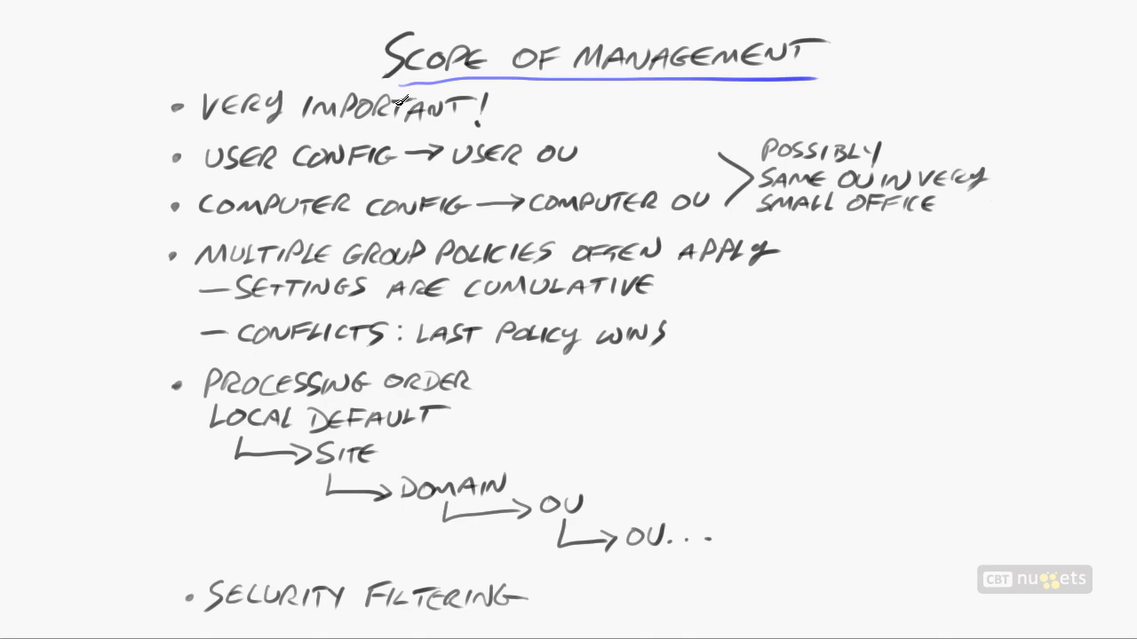
left_click_drag(204, 127, 439, 124)
left_click_drag(505, 110, 533, 97)
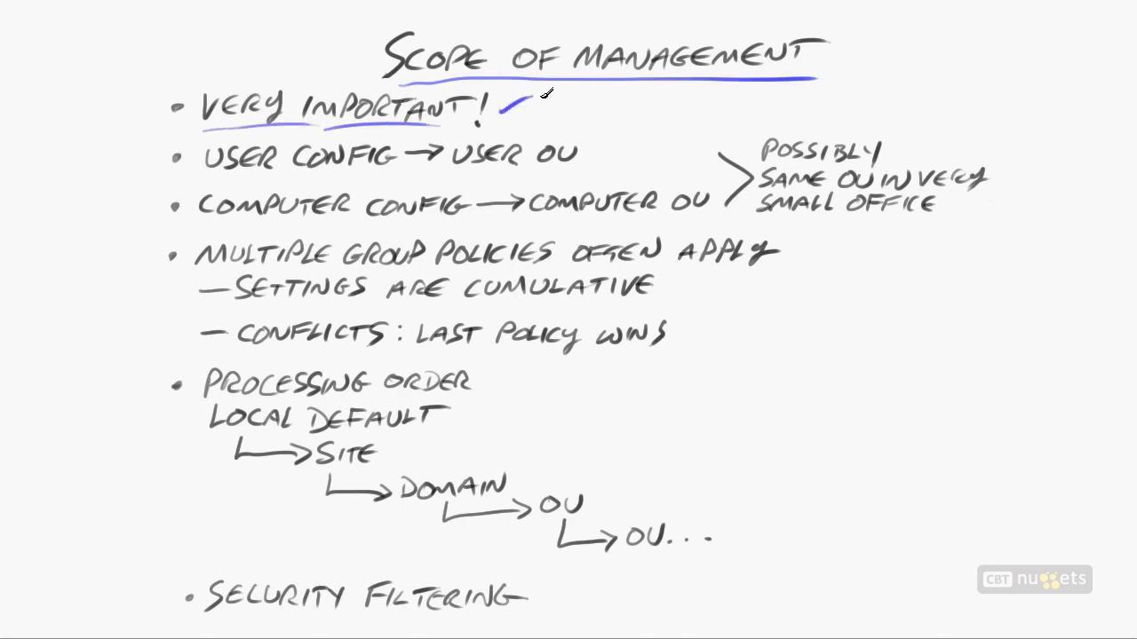
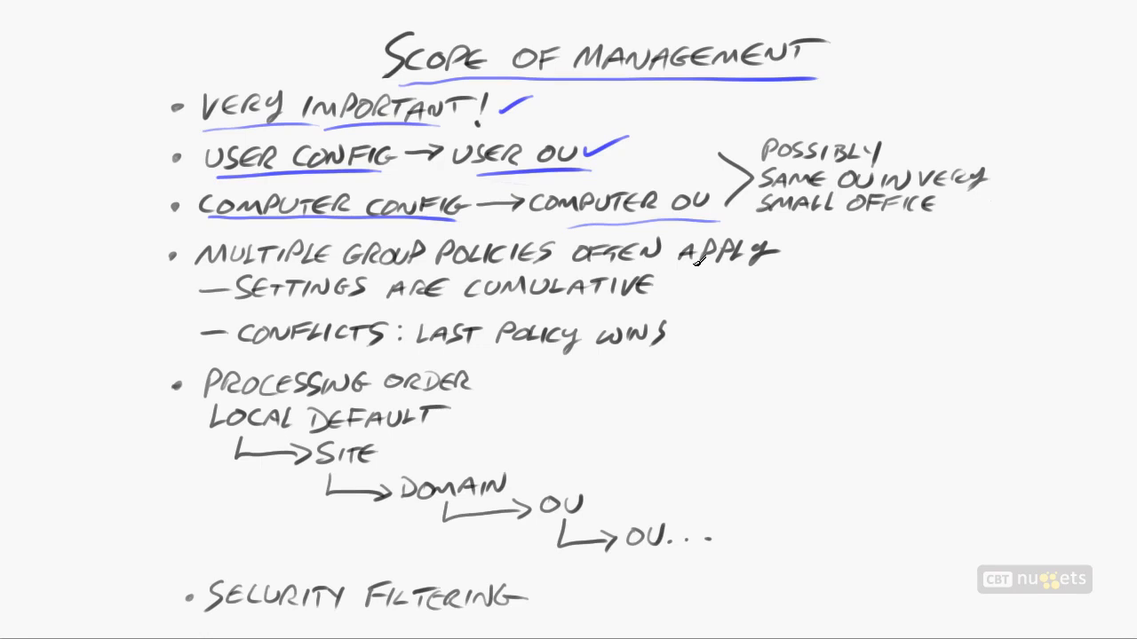
left_click_drag(995, 184, 1039, 167)
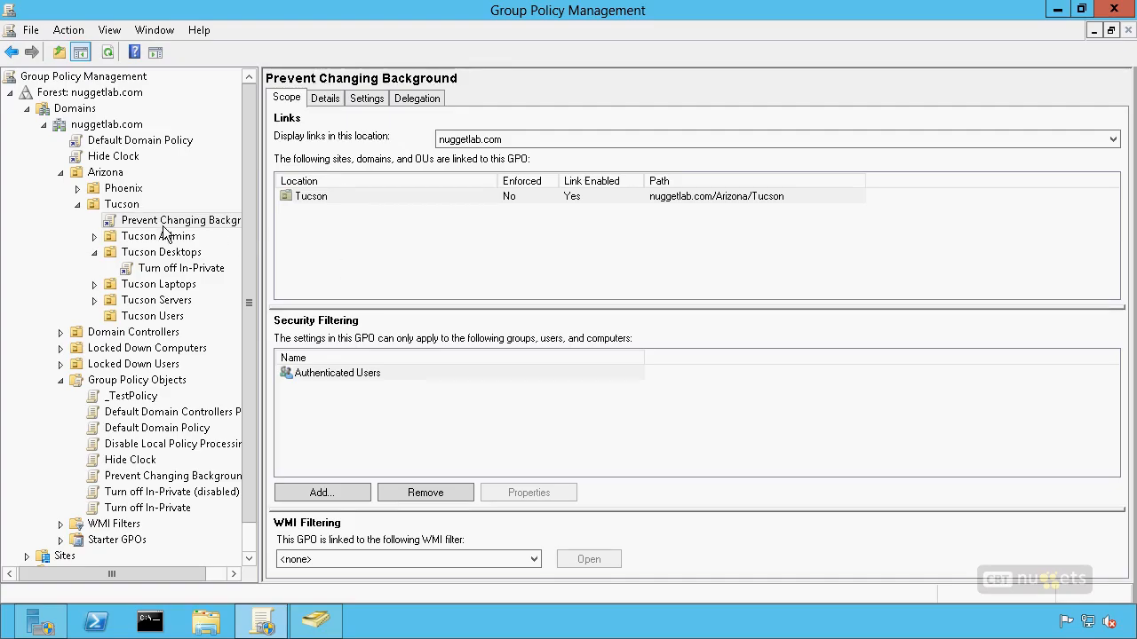
Step: On the server, open the Prevent Changing Background GPO linked to the Tucson OU for editing and maximize the editor
right_click(167, 225)
left_click(244, 241)
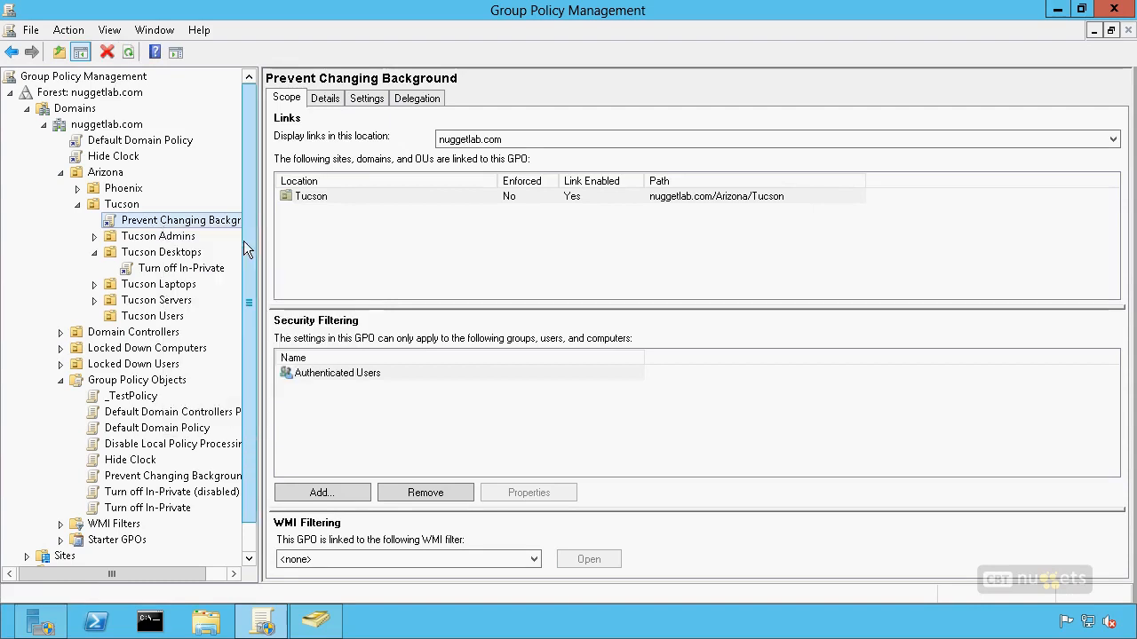
double_click(326, 86)
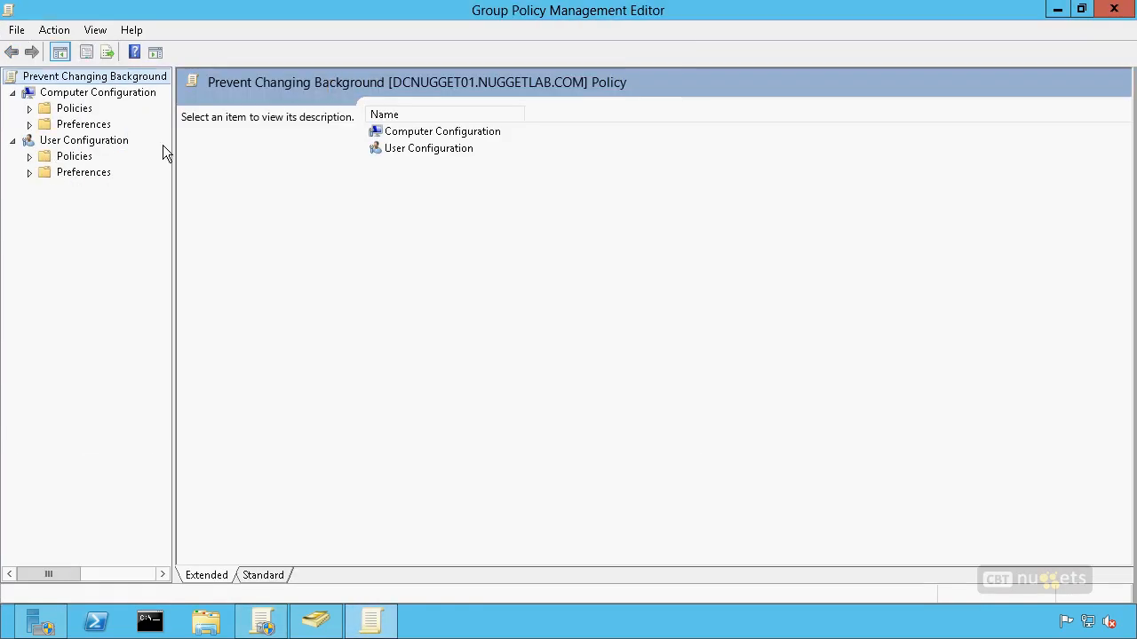
Step: Review the Prevent changing desktop background setting in the Personalization policies under User Configuration, Administrative Templates, Control Panel, and minimize the editor
left_click(29, 157)
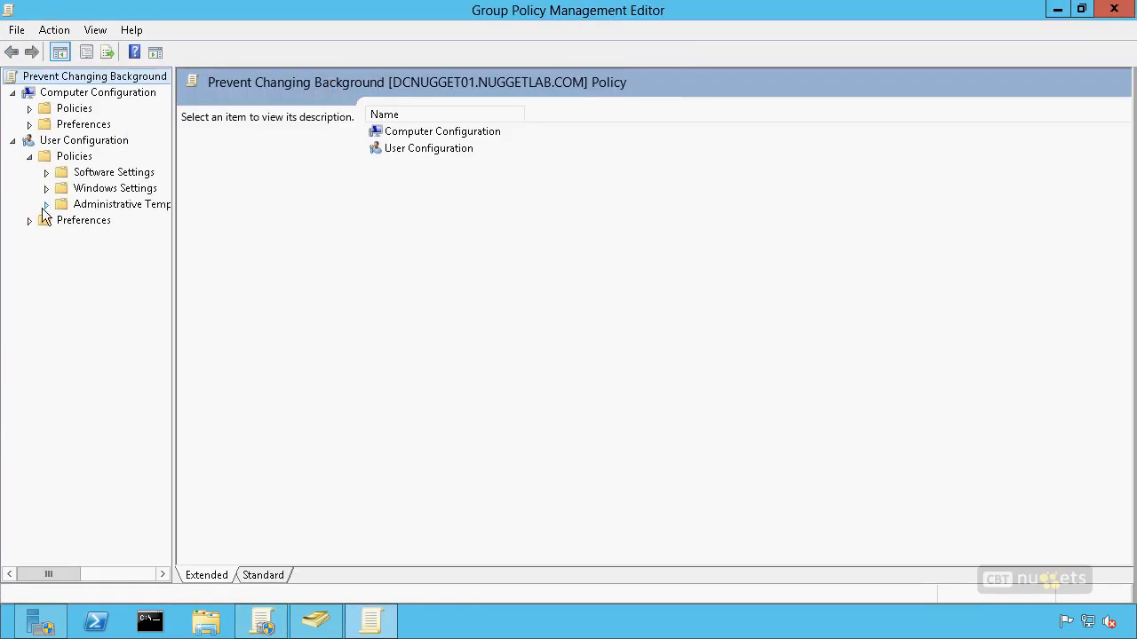
left_click(45, 205)
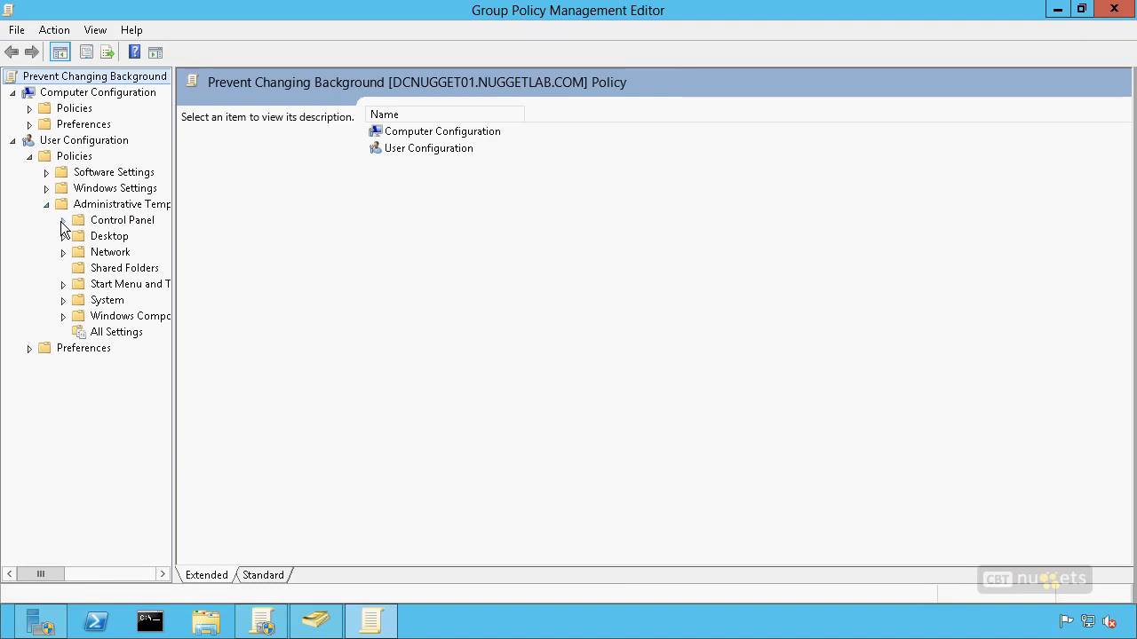
left_click(63, 220)
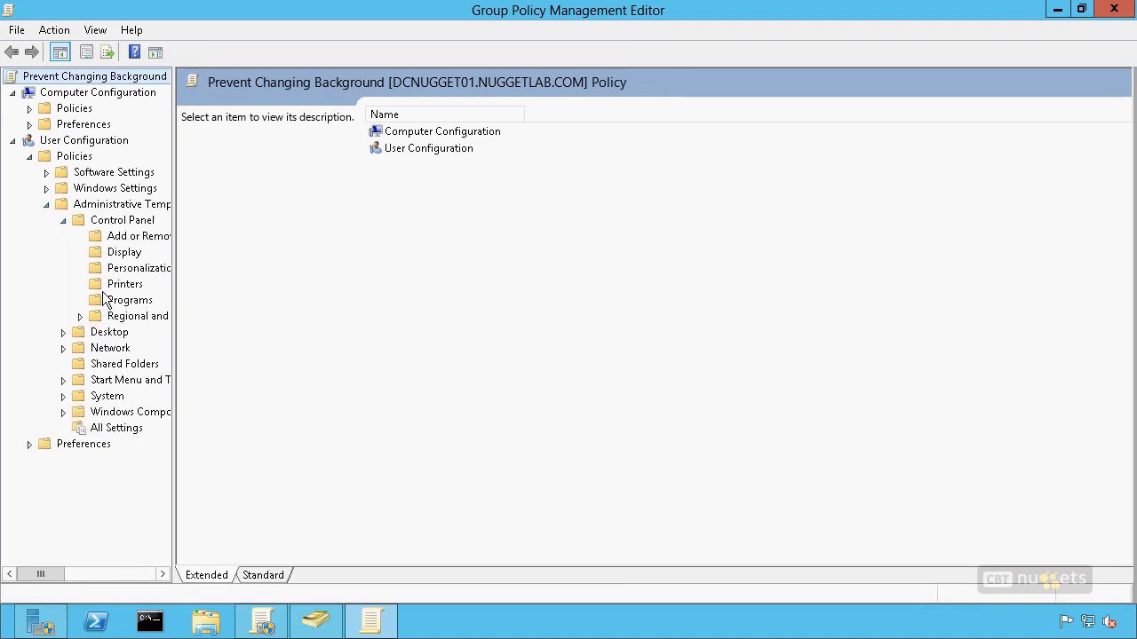
left_click(134, 268)
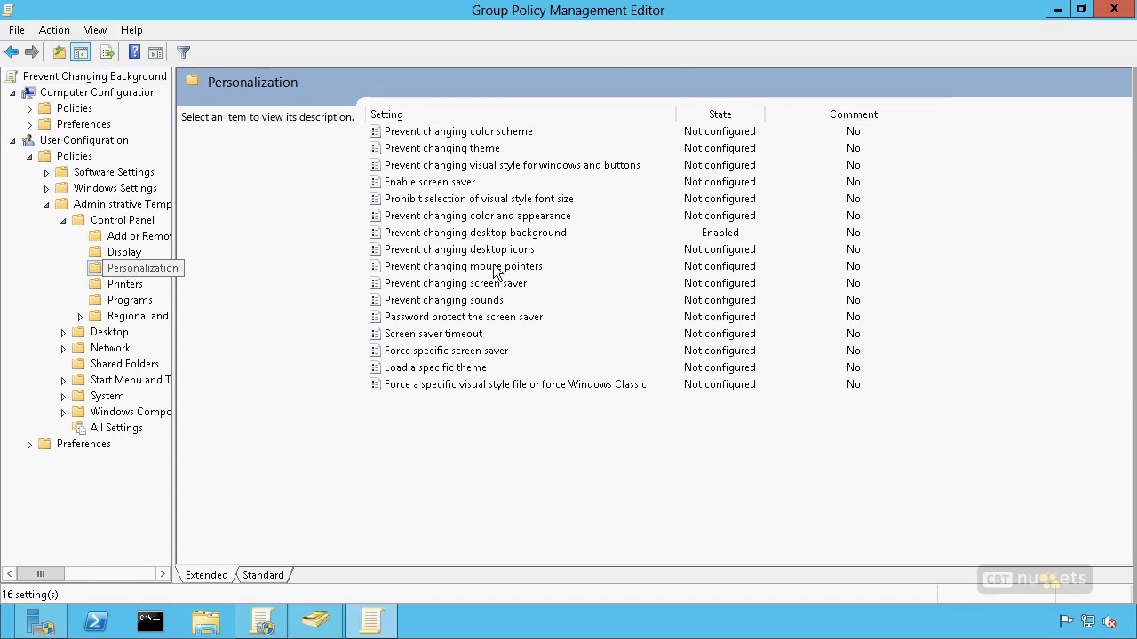
left_click(532, 238)
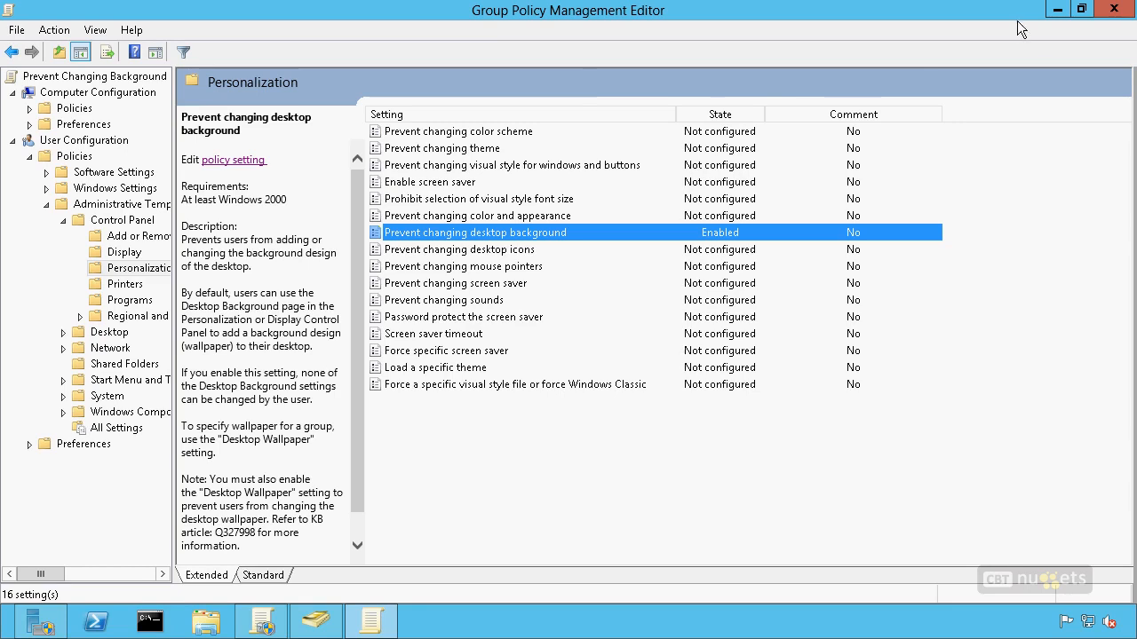
left_click(1057, 9)
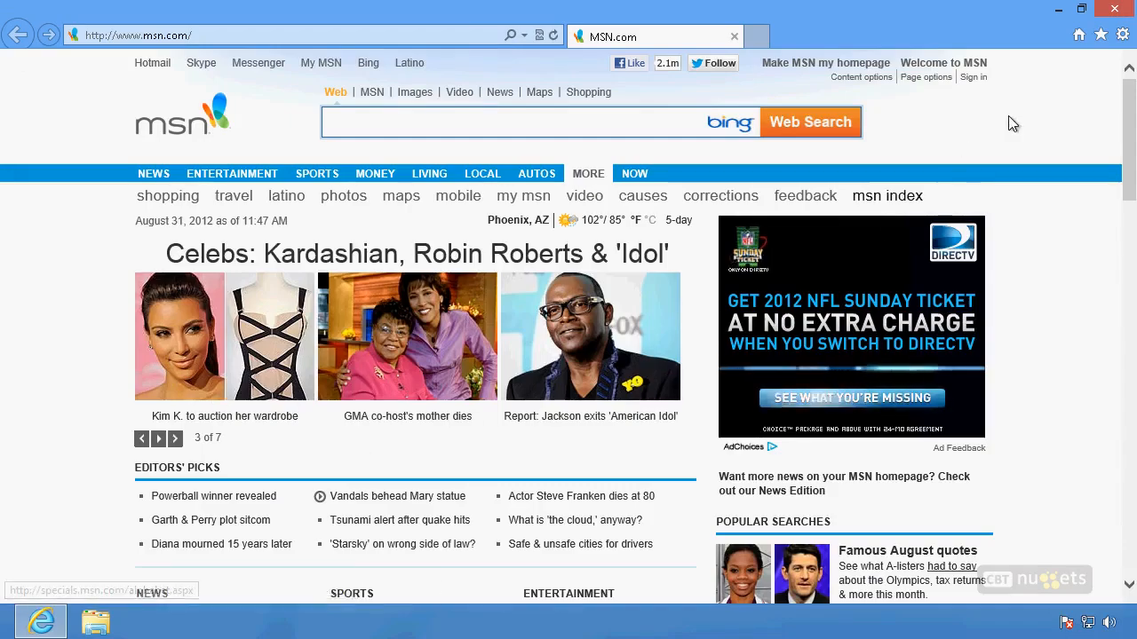
Step: On the Windows 8 client, restart Internet Explorer, check its Safety options for InPrivate Browsing again, and close the browser
left_click(1118, 11)
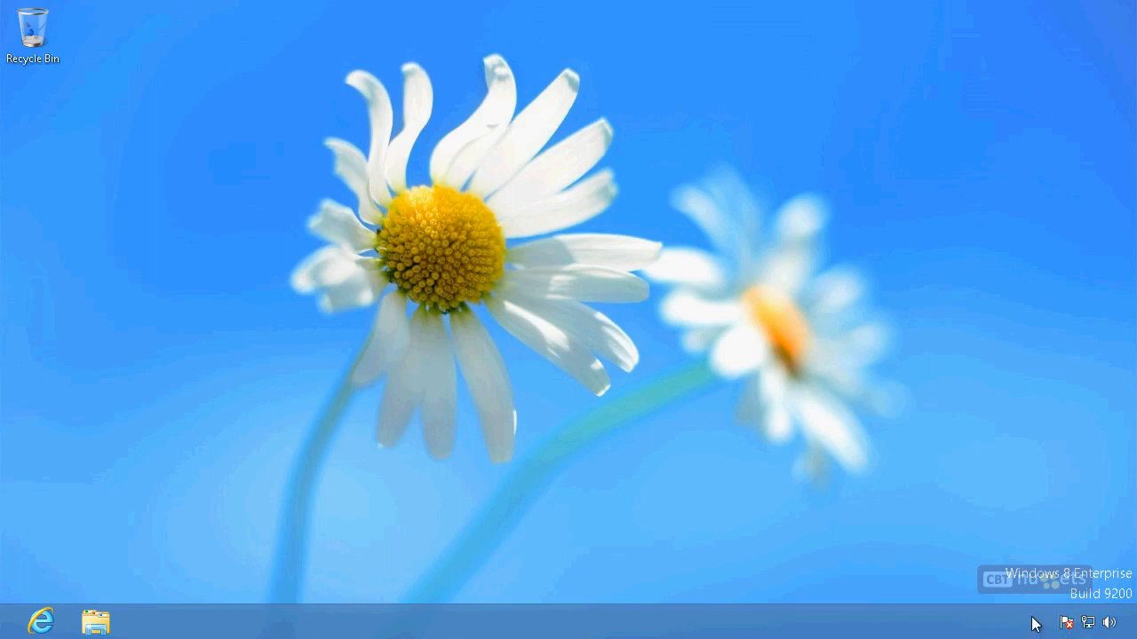
left_click(41, 622)
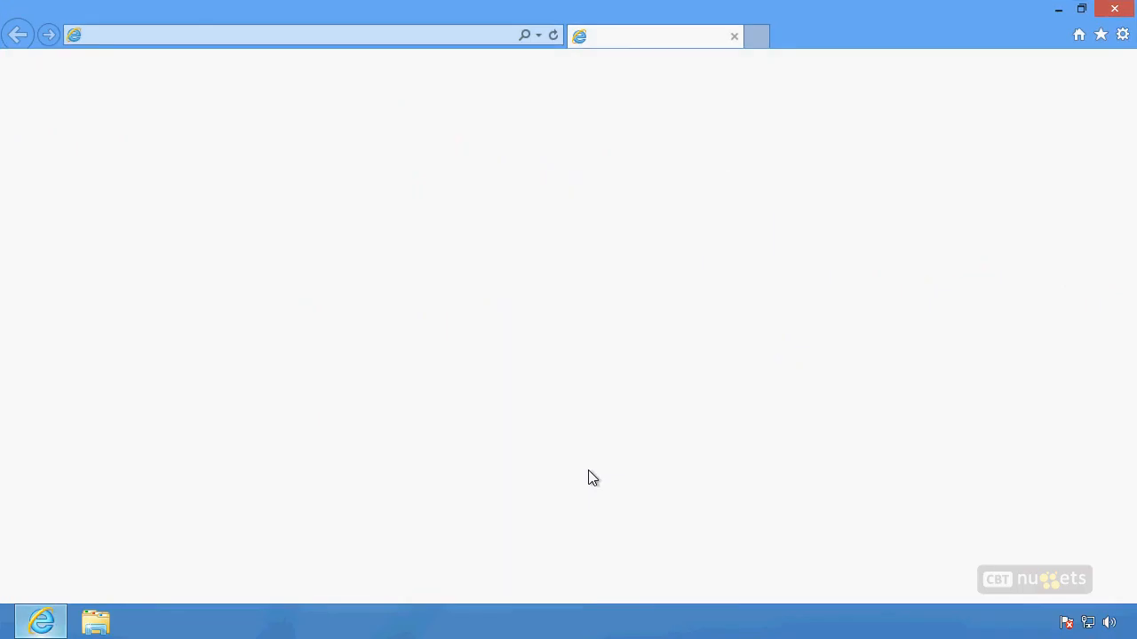
left_click(1123, 34)
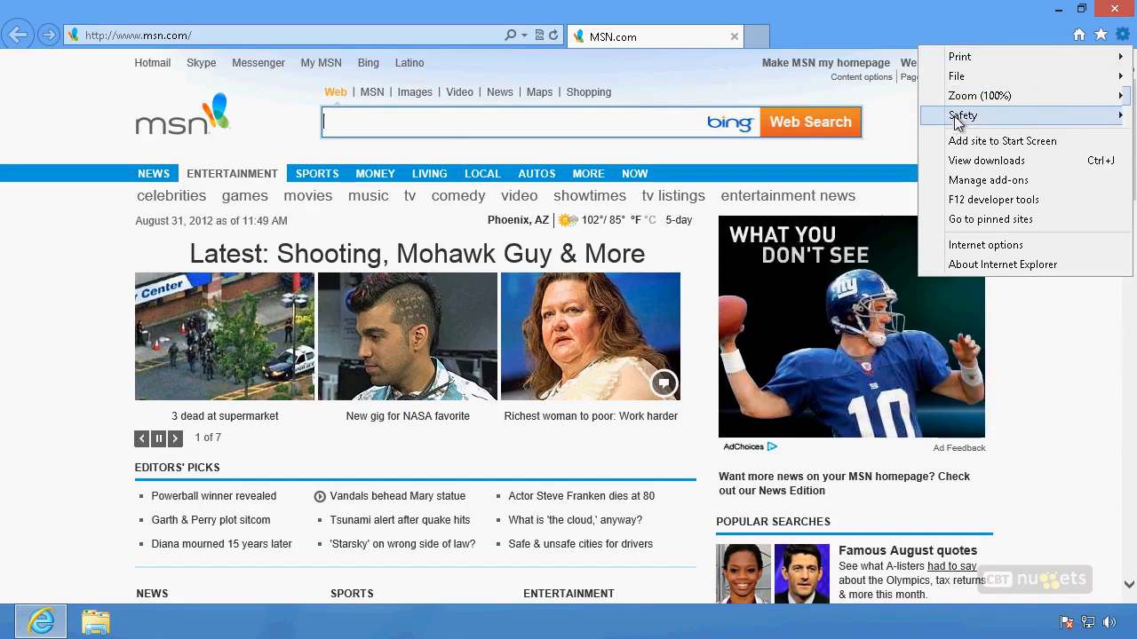
mouse_move(959, 121)
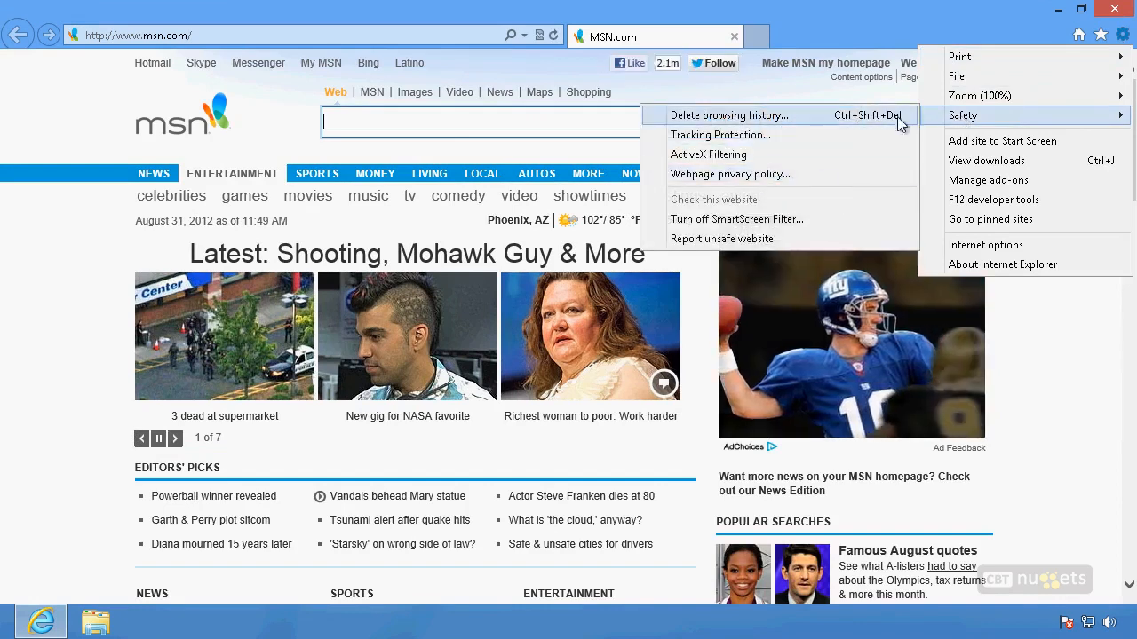
left_click(971, 31)
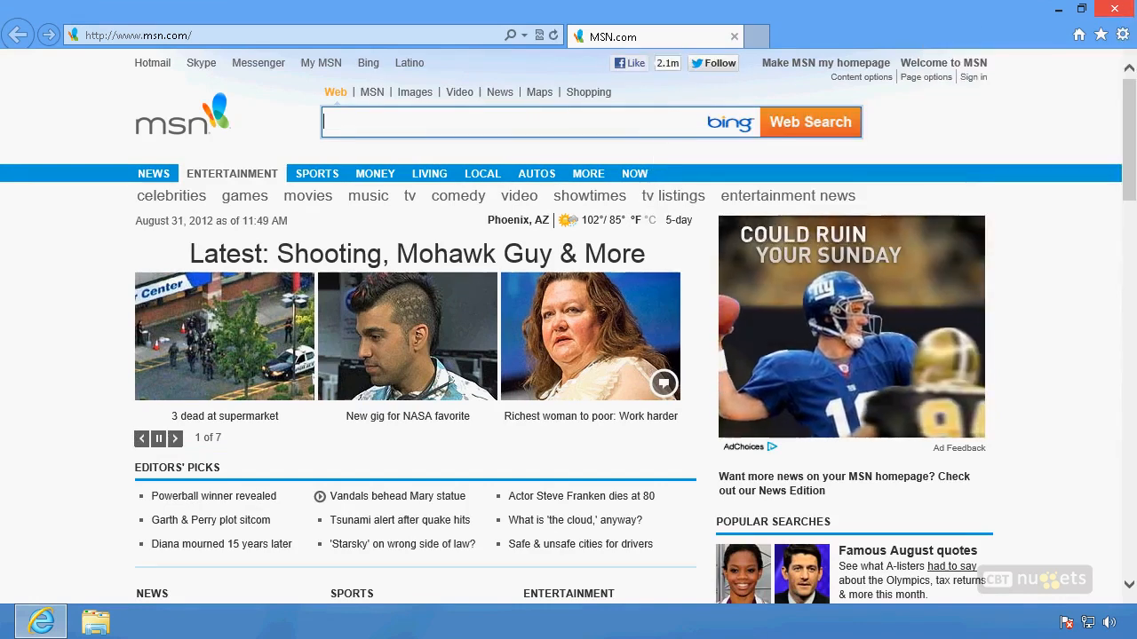
left_click(1123, 10)
Step: Test desktop background changes by previewing the green leaf and yellow flower pictures, cancel without saving, and close Personalization
right_click(546, 224)
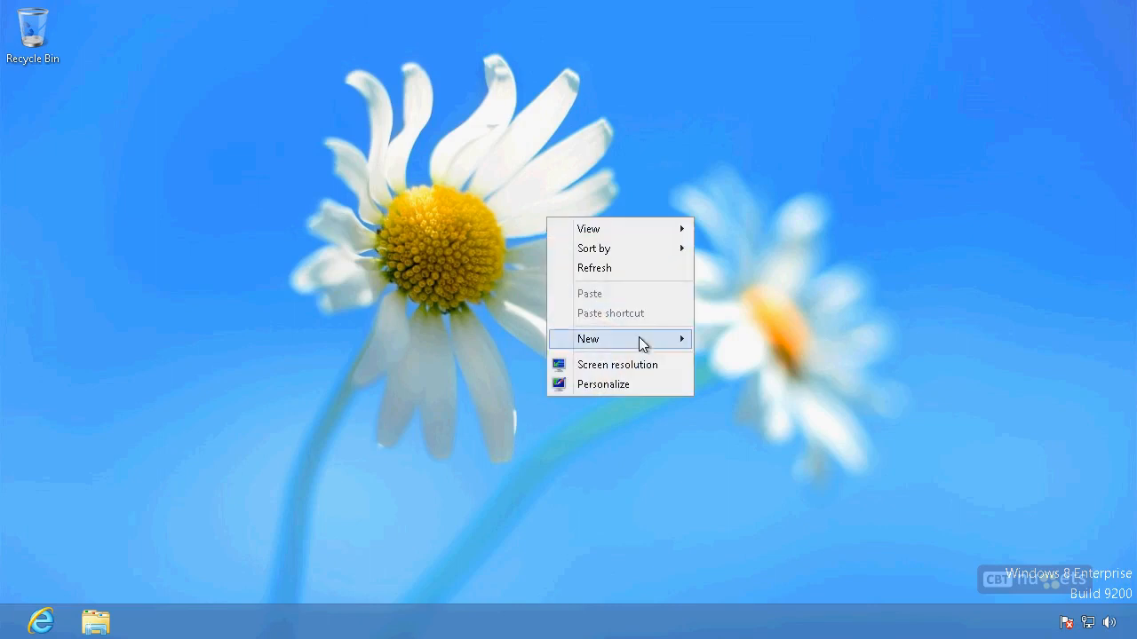
left_click(615, 387)
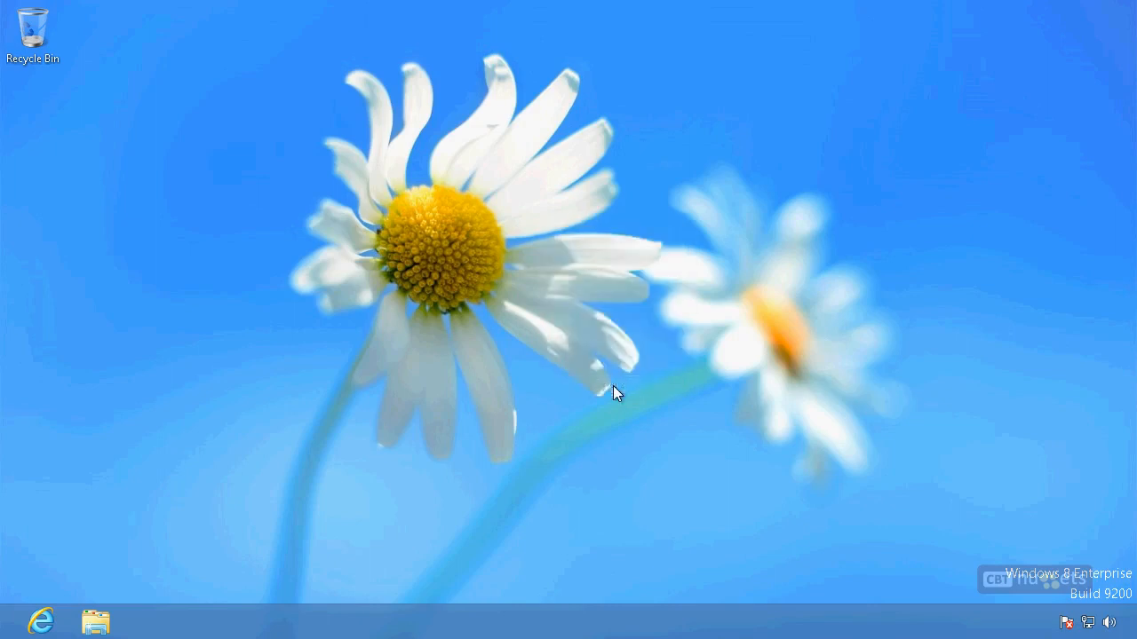
left_click(485, 498)
left_click(360, 268)
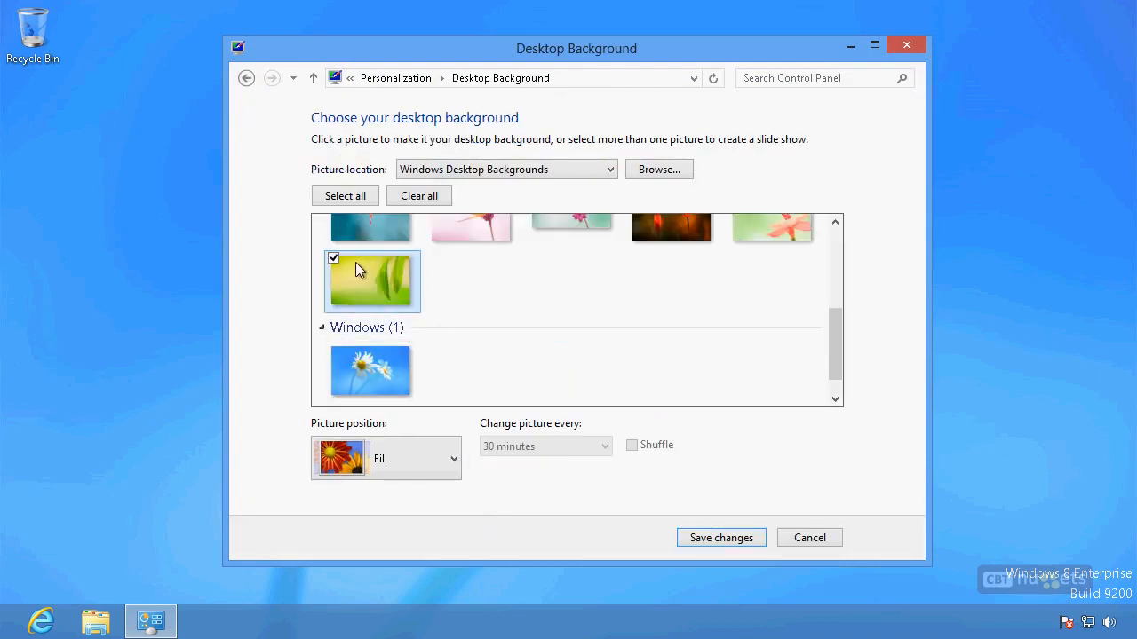
left_click_drag(835, 351, 839, 305)
left_click(515, 367)
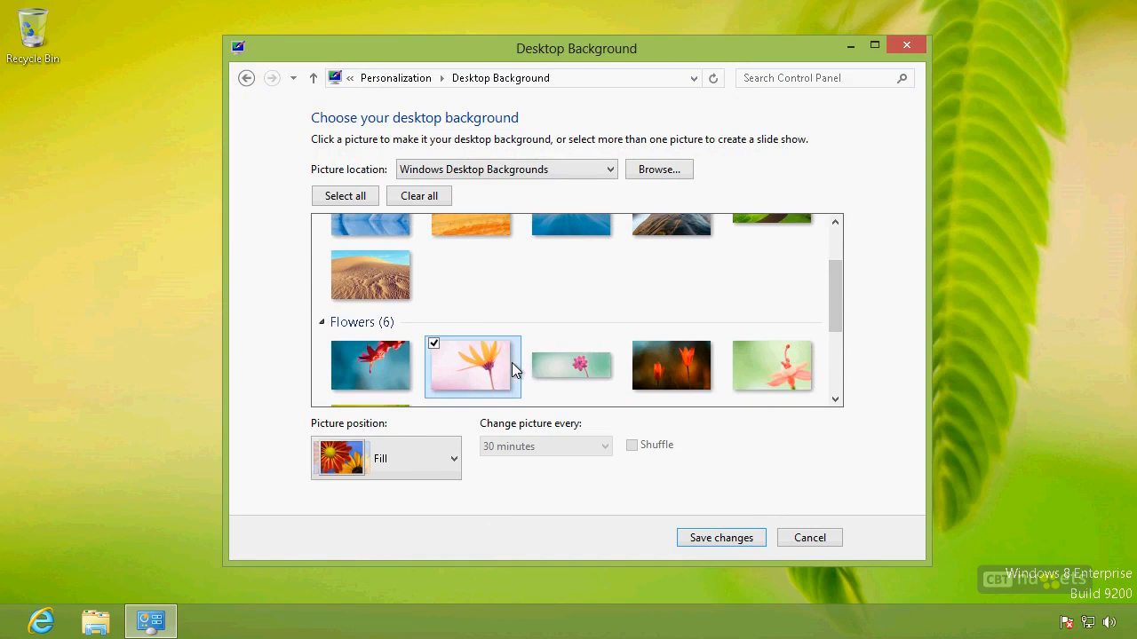
left_click(810, 539)
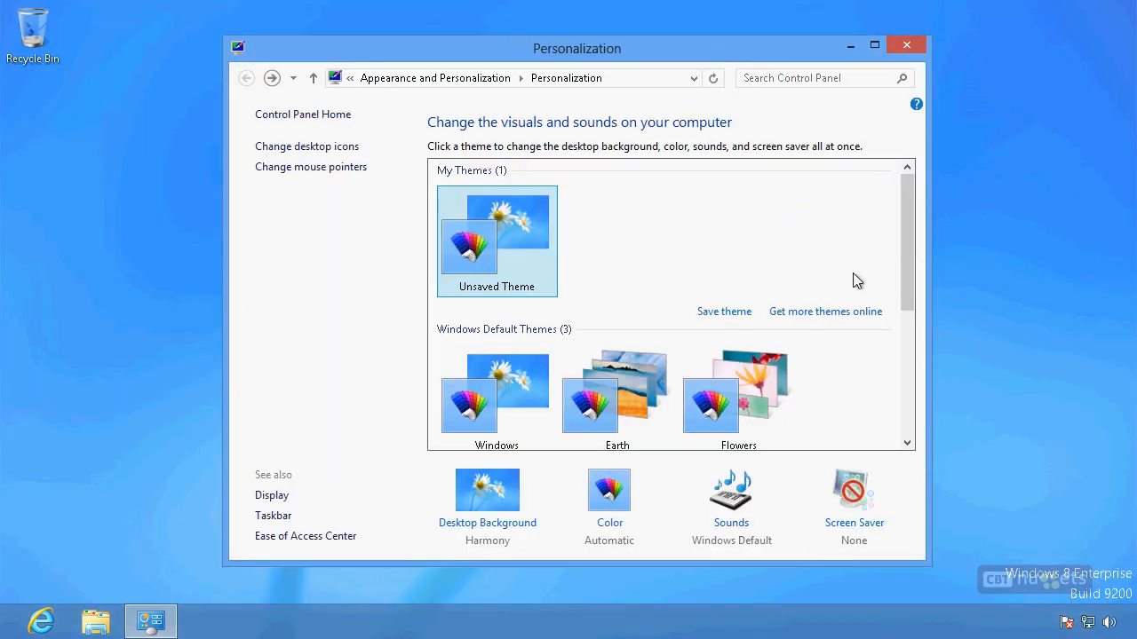
left_click(906, 44)
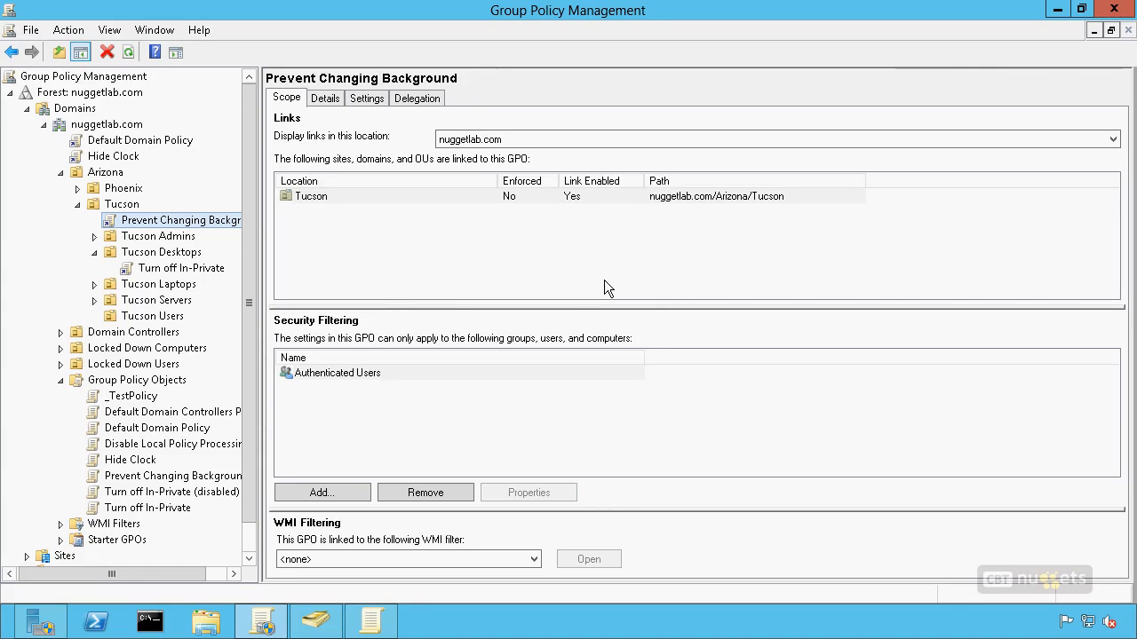
Step: Check the Prevent Changing Background link under Tucson, and locate the Trainer account in the Users container of Active Directory Users and Computers
left_click(182, 223)
left_click(347, 237)
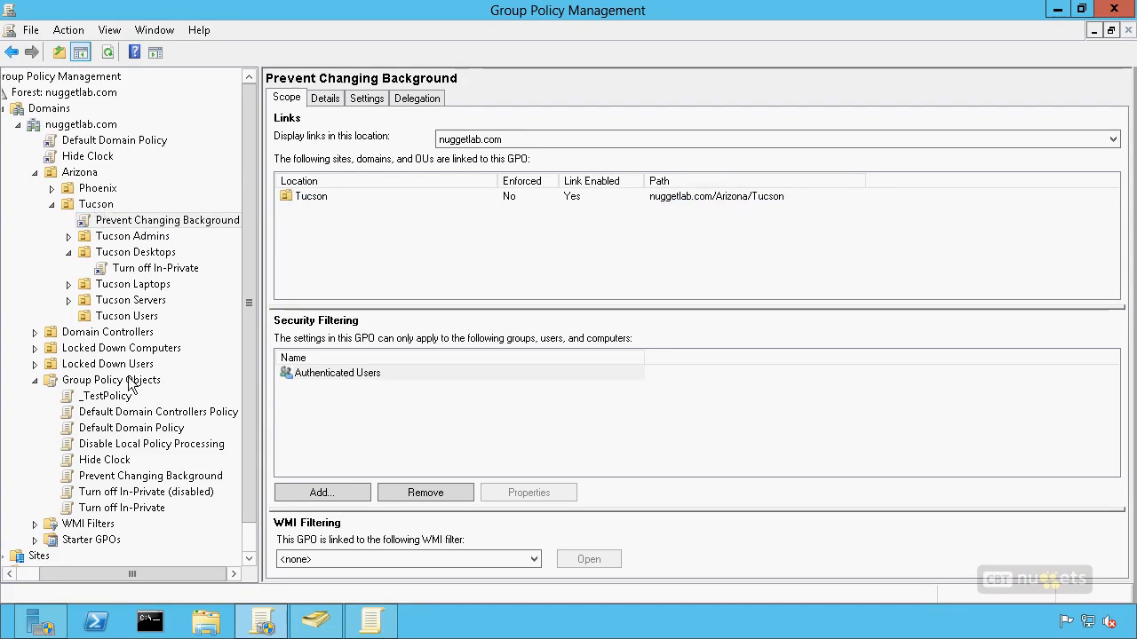
left_click(318, 622)
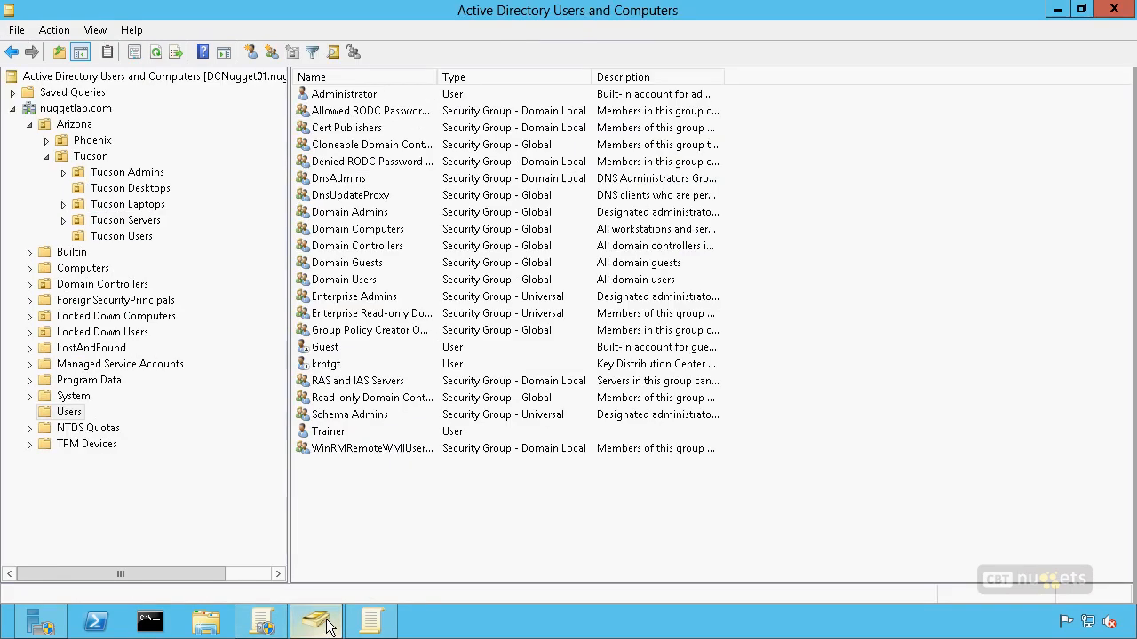
left_click(67, 424)
left_click(71, 414)
left_click(337, 433)
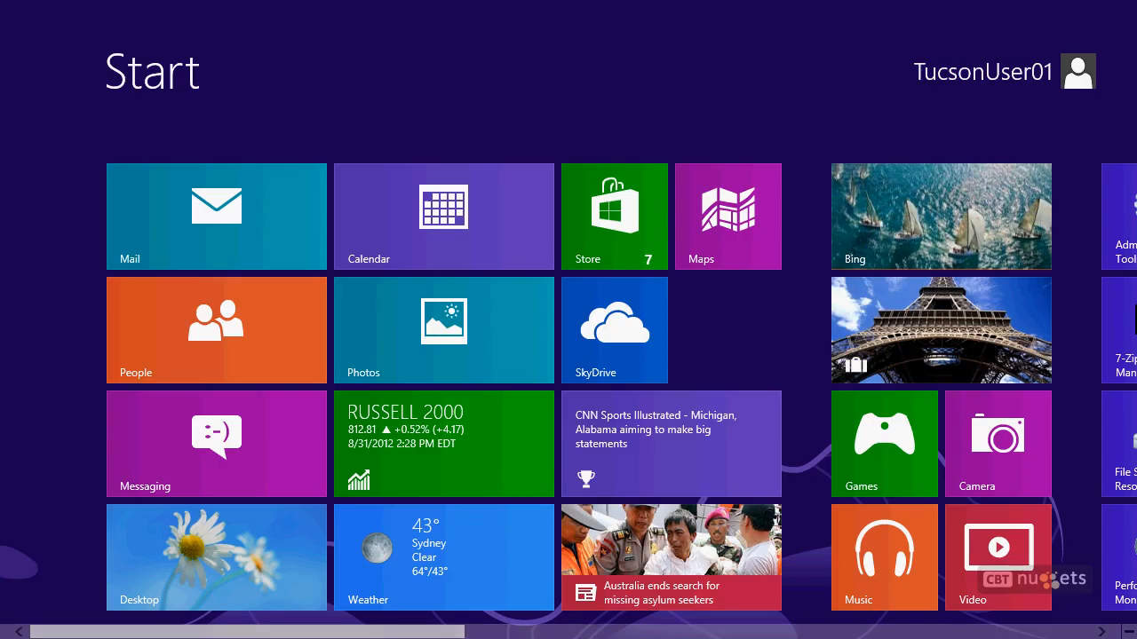
Step: On the Windows 8 desktop as TucsonUser01, check whether Desktop Background is available in Personalization, and close the window
left_click(197, 571)
right_click(345, 410)
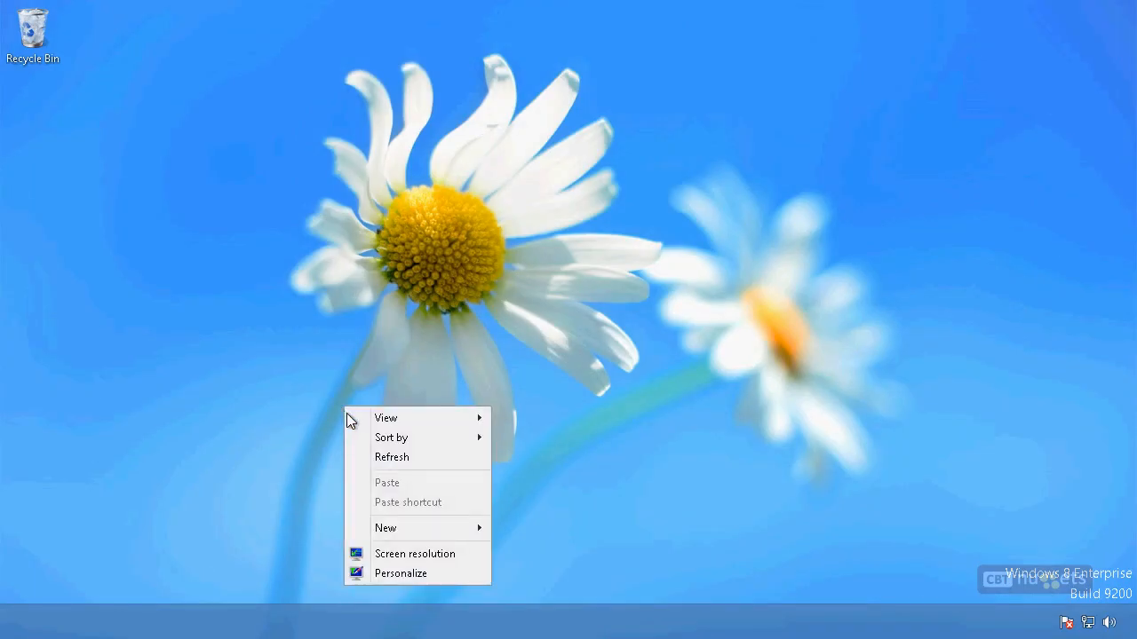
left_click(514, 340)
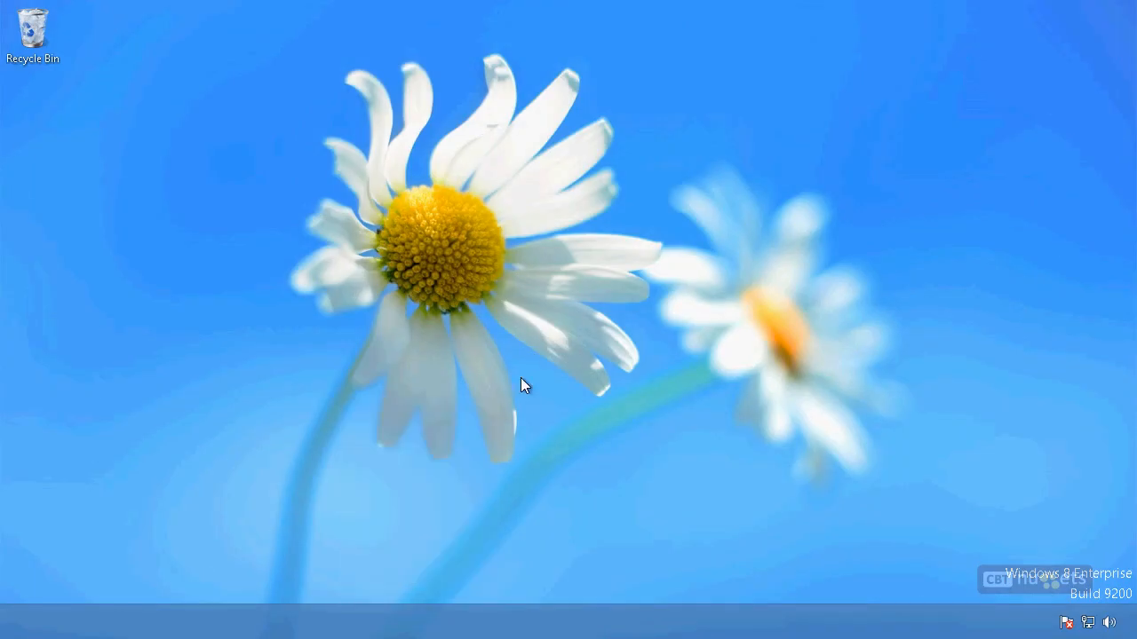
right_click(516, 352)
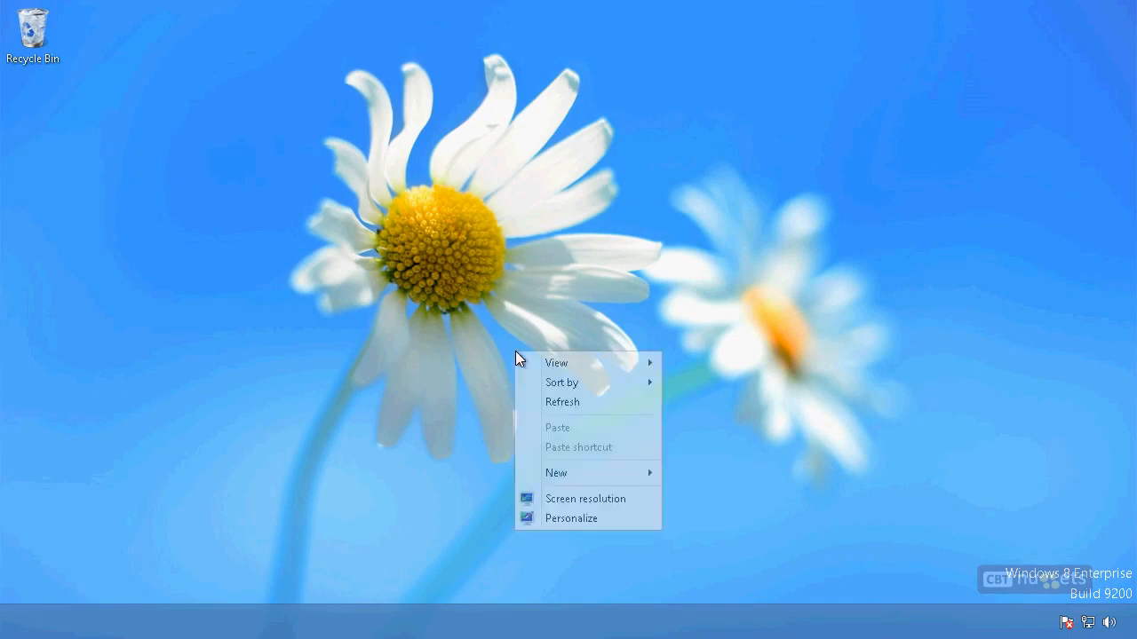
left_click(560, 524)
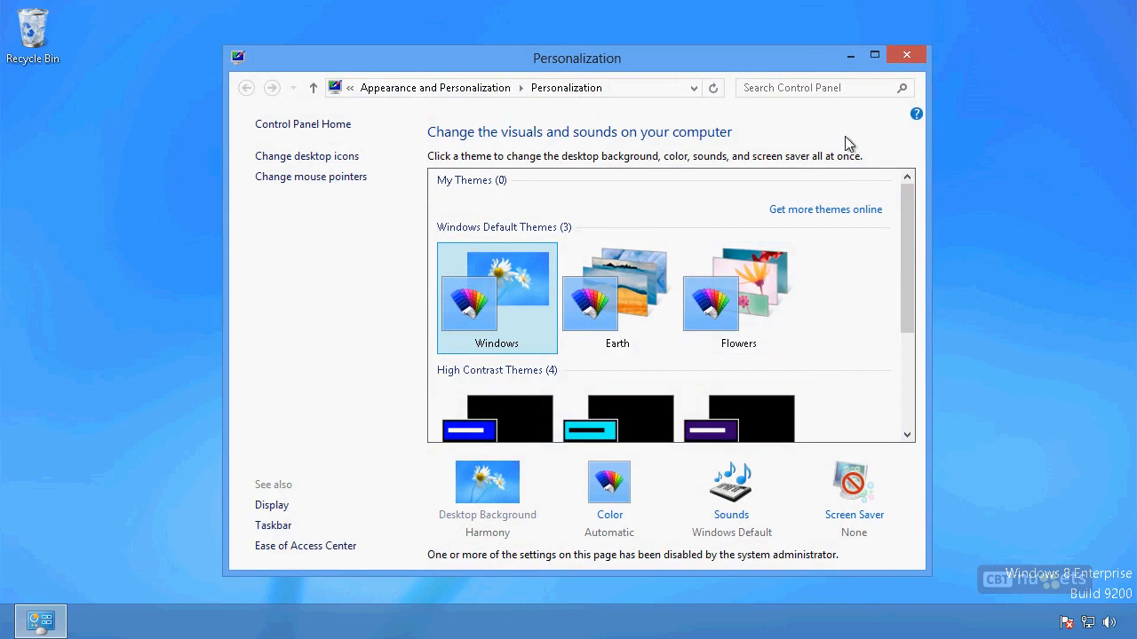
left_click(921, 56)
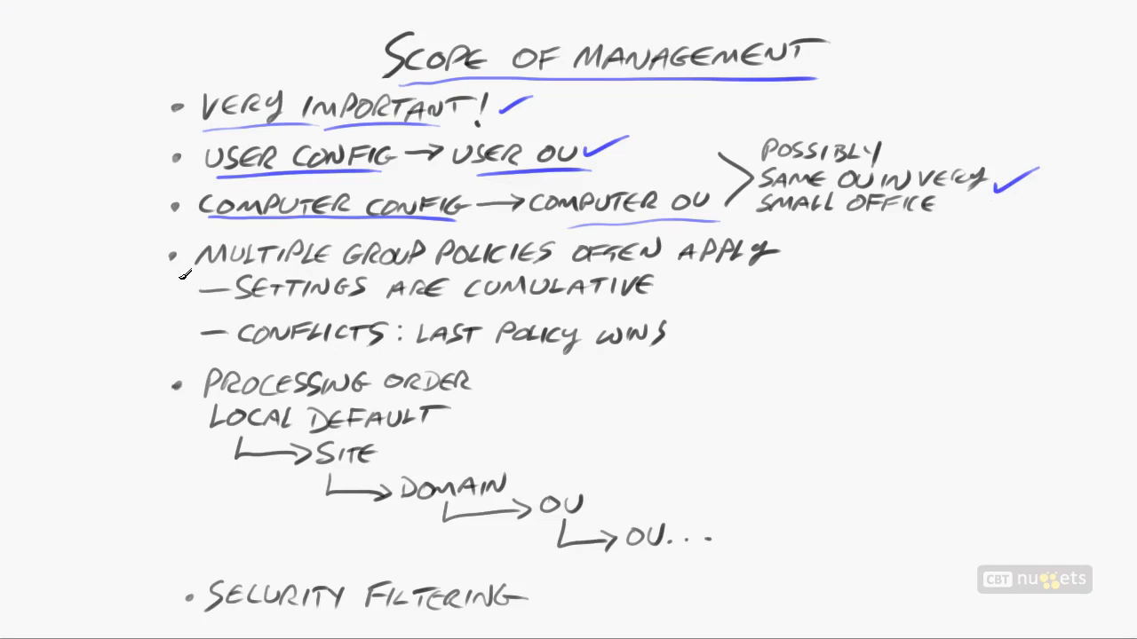
mouse_move(190, 277)
left_mouse_down()
mouse_move(743, 258)
mouse_move(824, 240)
left_mouse_up()
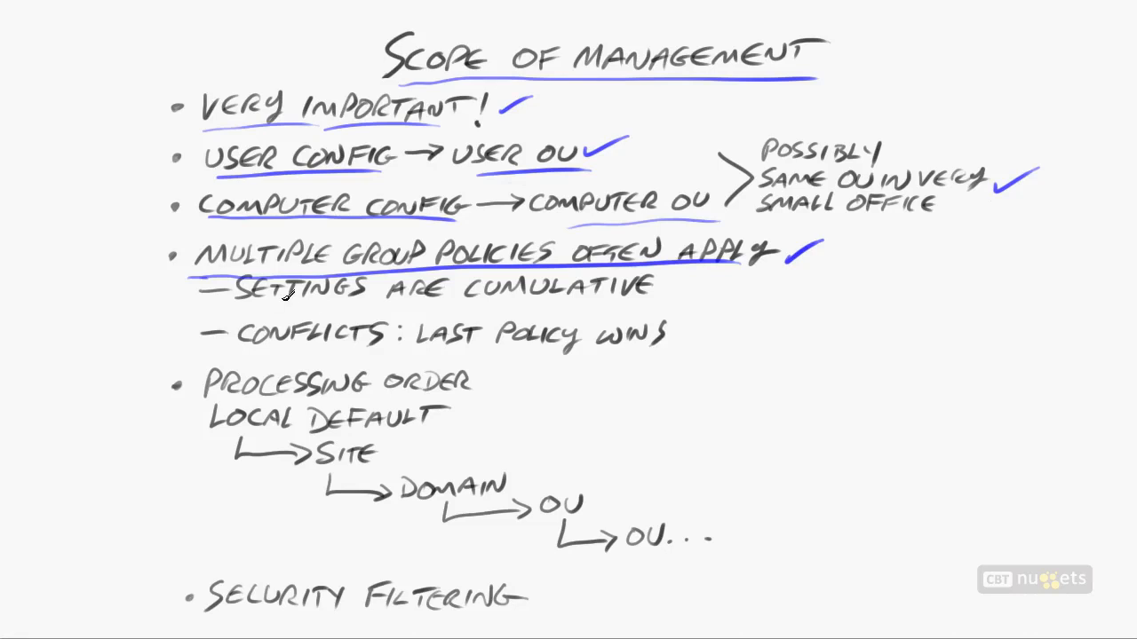
mouse_move(488, 303)
left_mouse_down()
mouse_move(636, 300)
mouse_move(698, 278)
left_mouse_up()
left_click(668, 289)
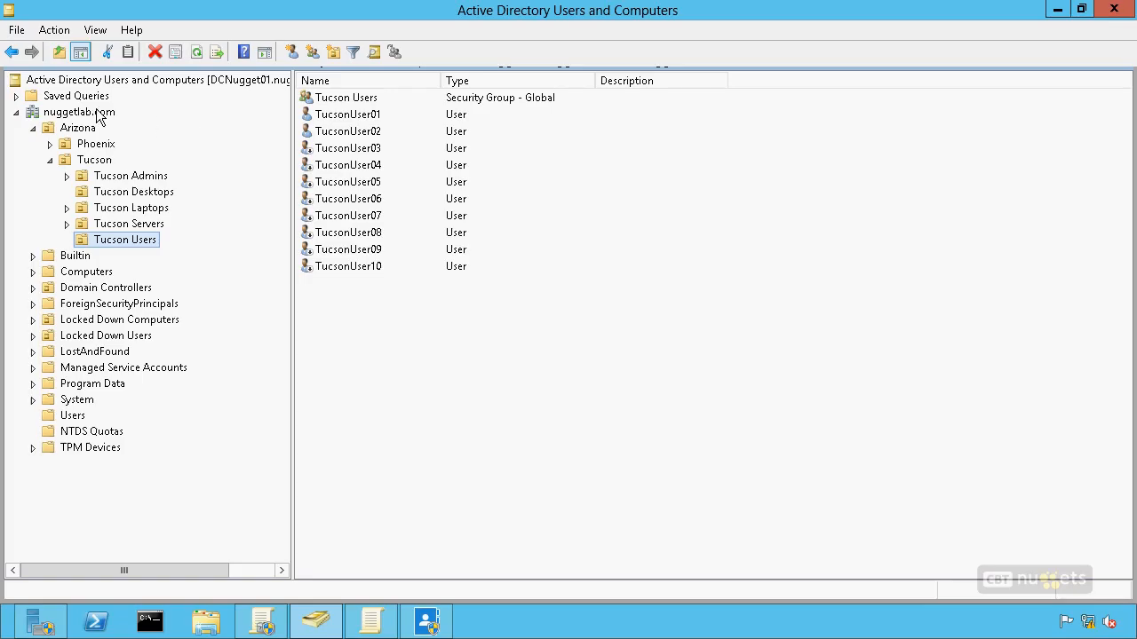
Step: In Group Policy Management, review the scope of the GPOs linked to nuggetlab.com, Tucson and Tucson Desktops, including Hide Clock and Turn off In-Private
left_click(266, 622)
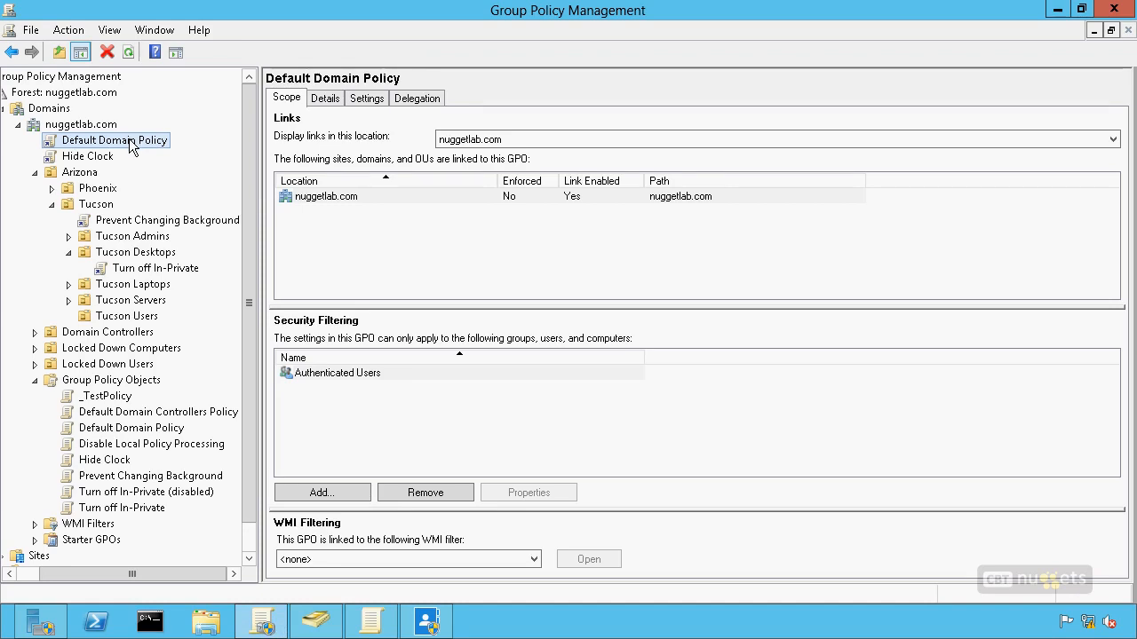
left_click(105, 159)
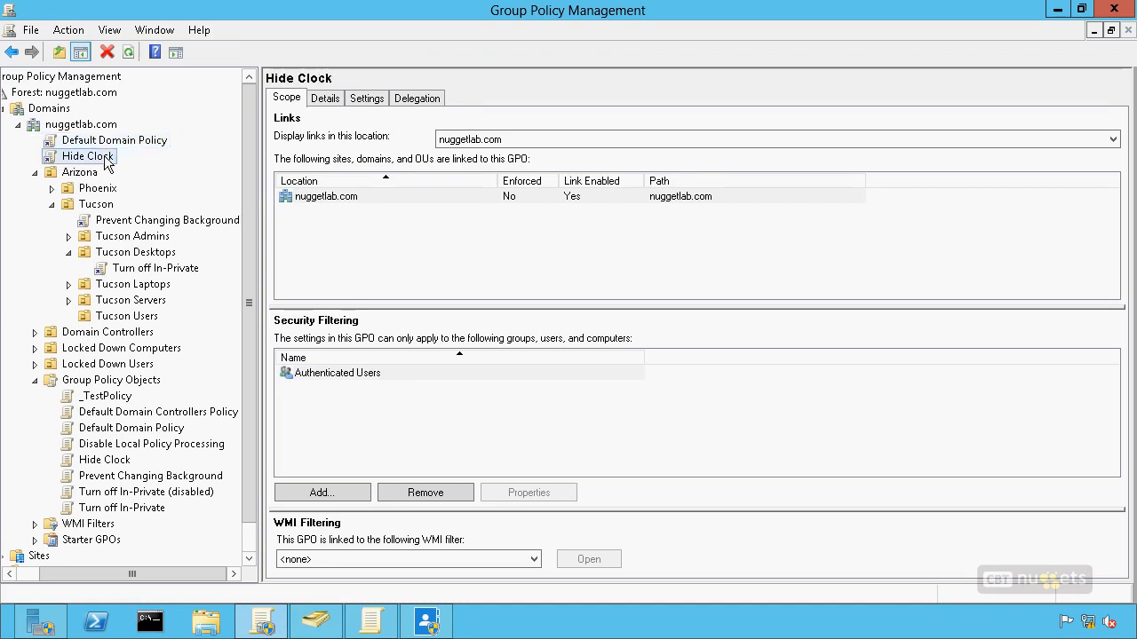
left_click(158, 226)
left_click(162, 270)
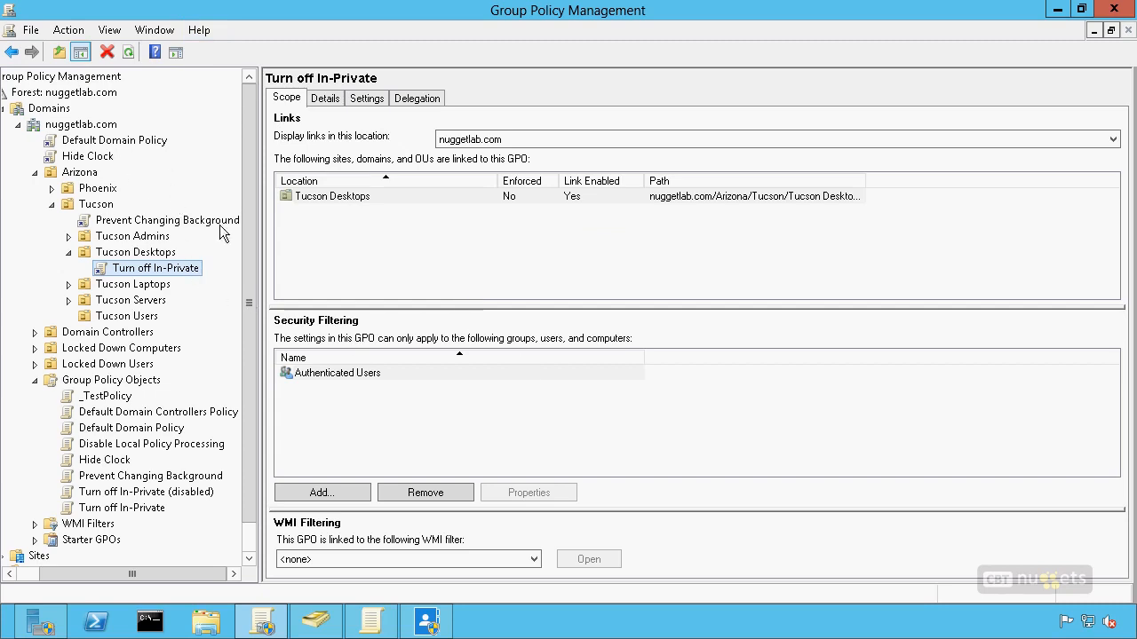
right_click(133, 252)
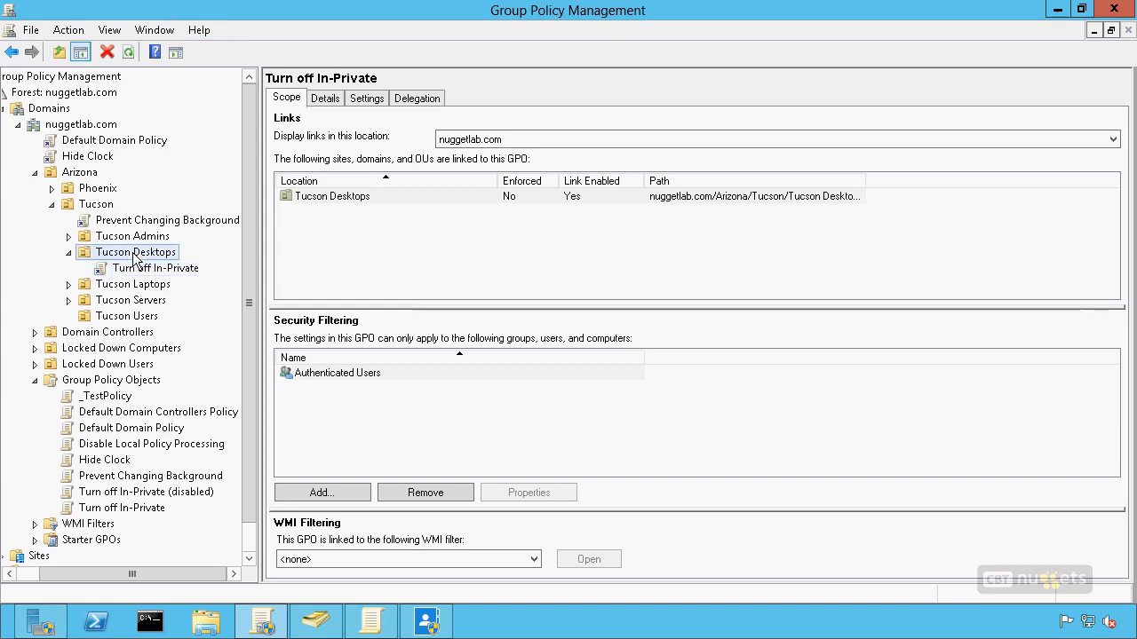
left_click(392, 232)
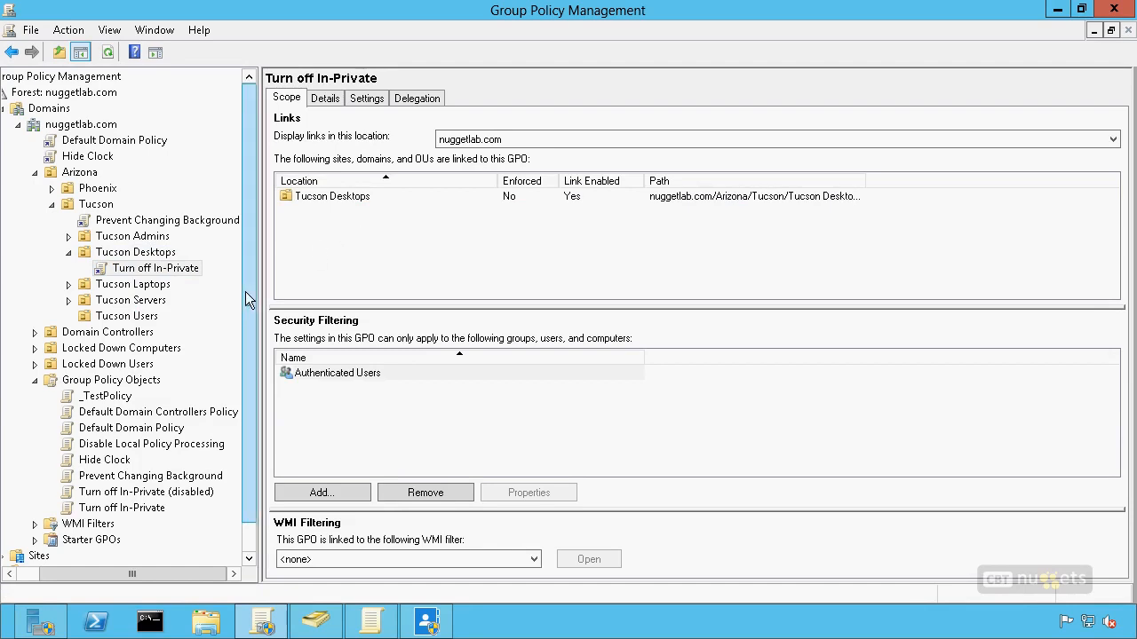
scroll(245, 292, "down", 1)
left_click(56, 557)
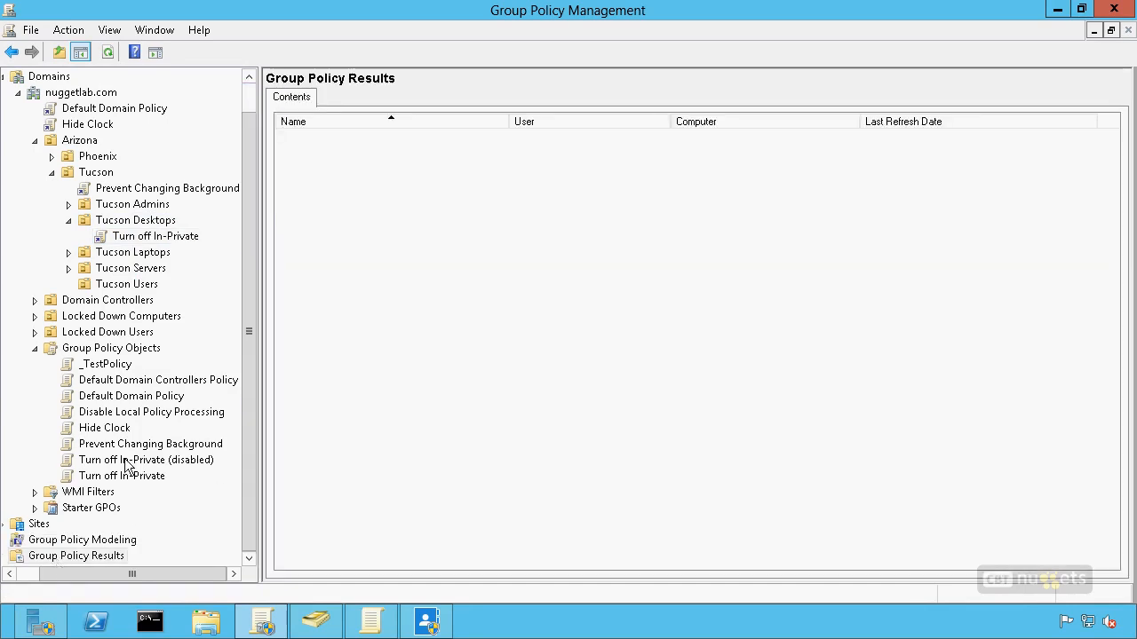
right_click(357, 178)
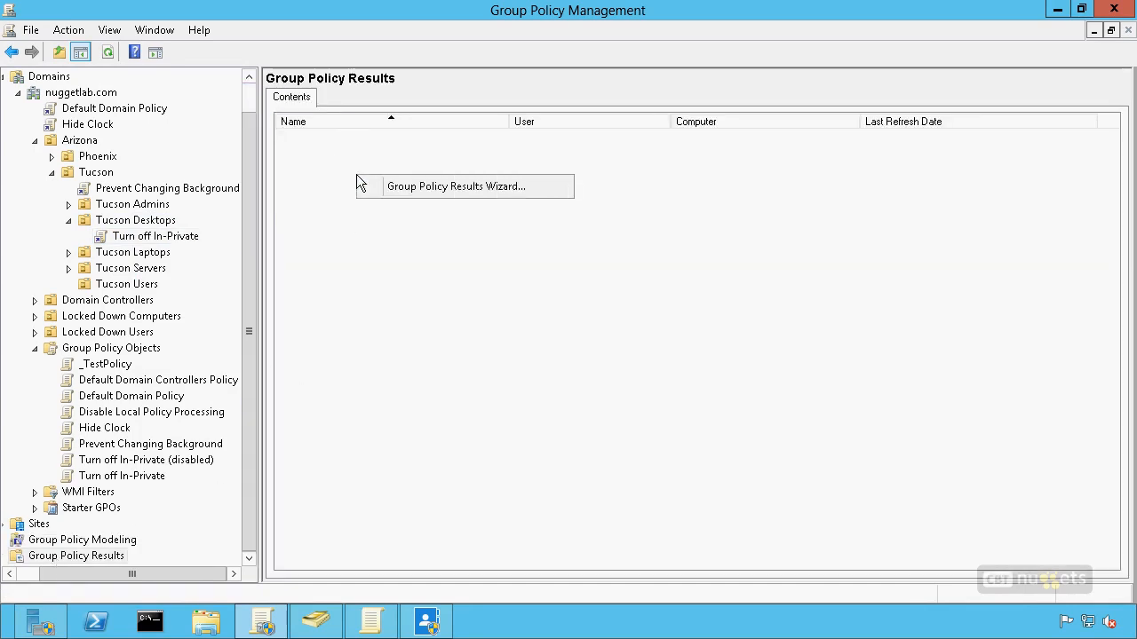
left_click(432, 187)
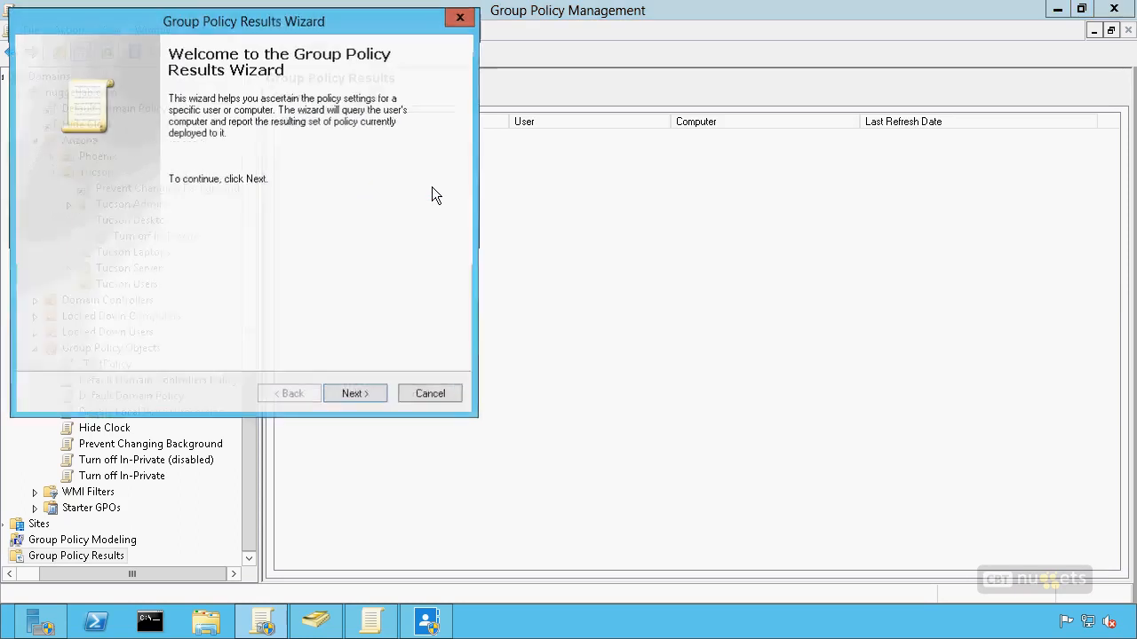
left_click(356, 396)
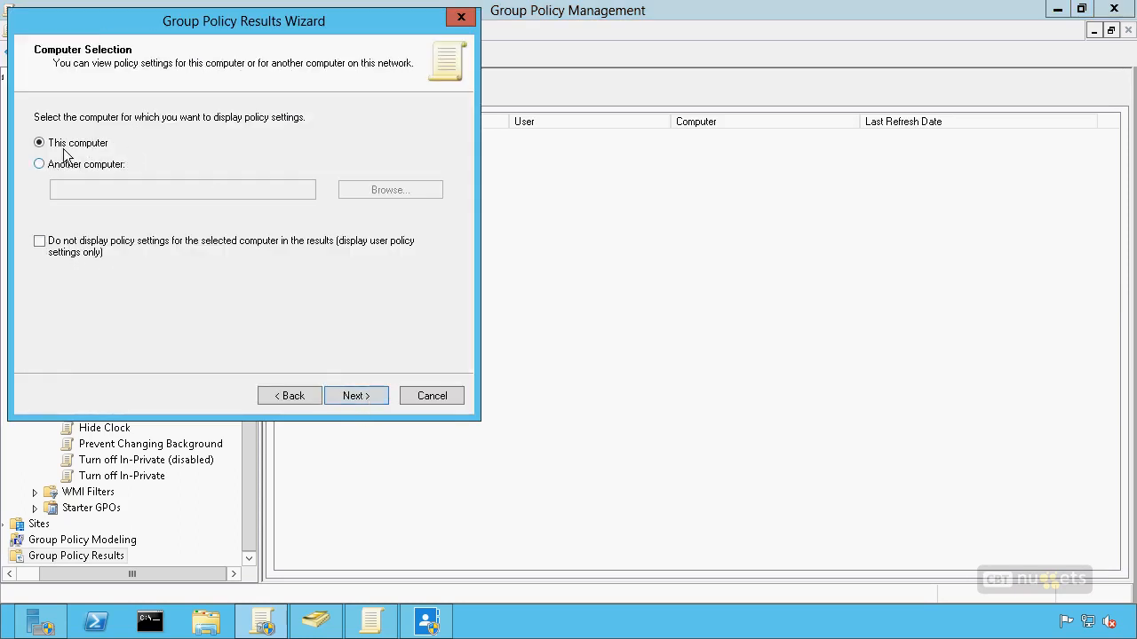
left_click(39, 164)
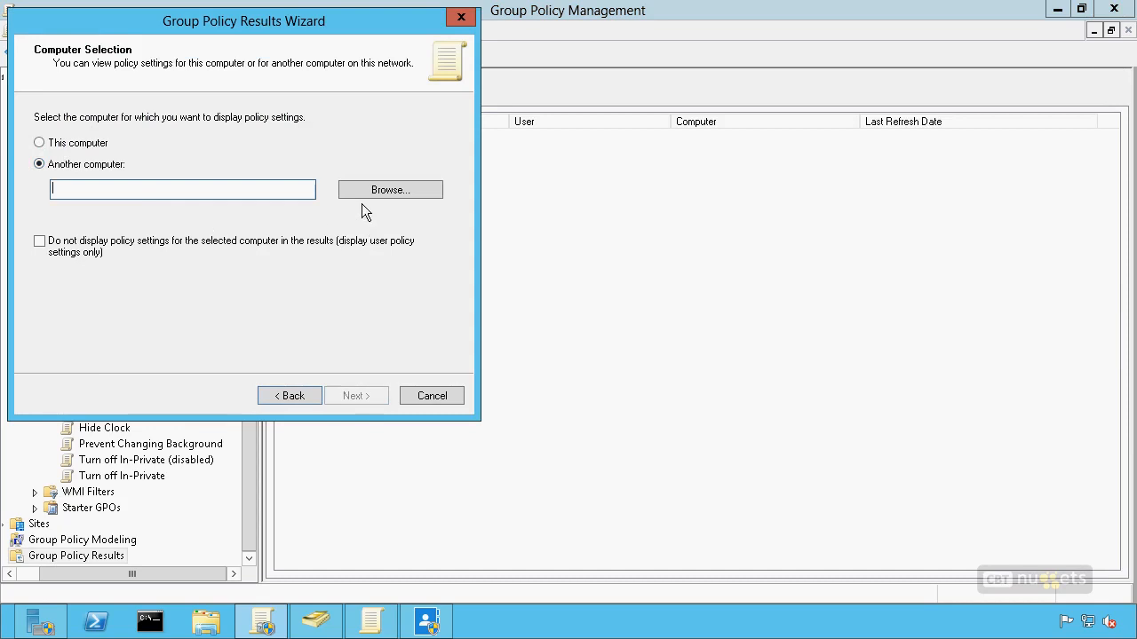
left_click(448, 400)
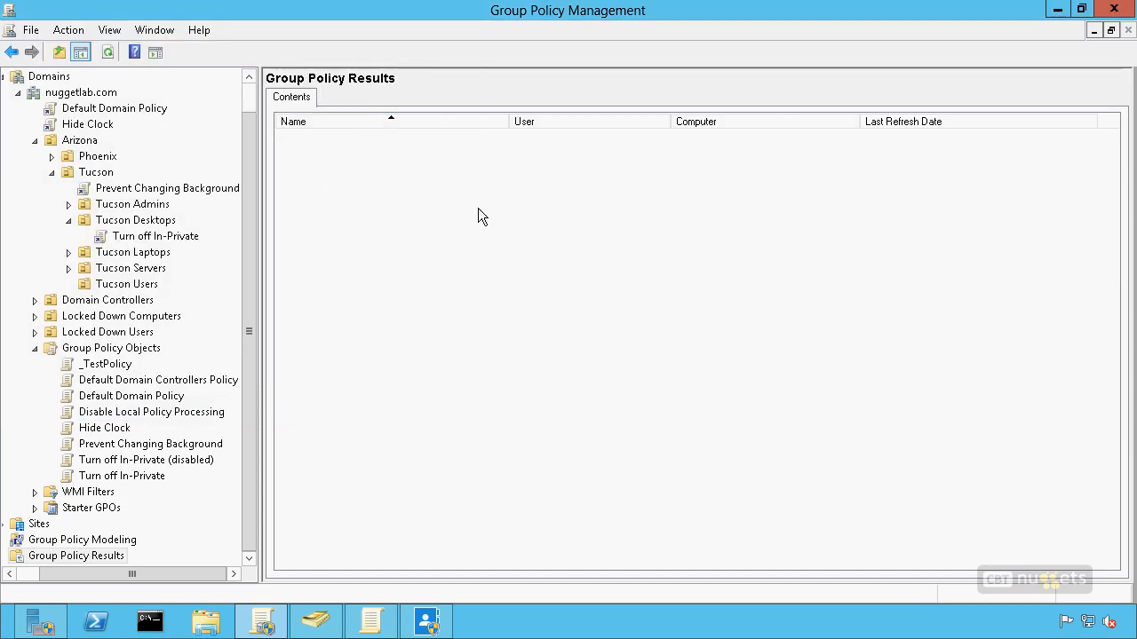
left_click(103, 173)
left_click(570, 396)
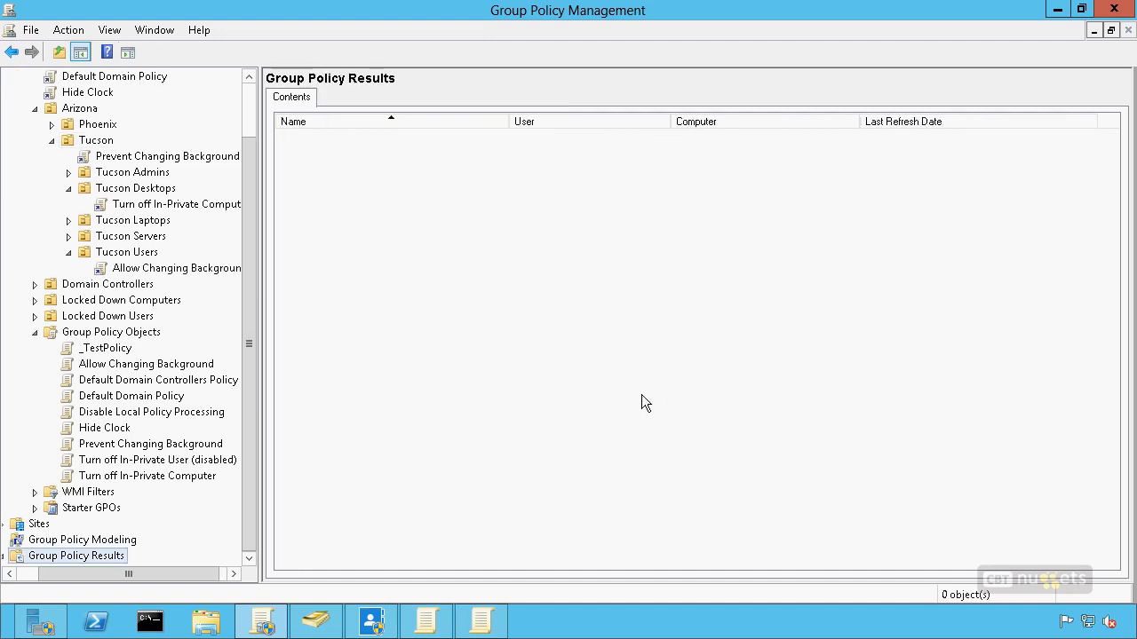
Step: Start the Group Policy Results Wizard and target another computer, win8client01
right_click(551, 310)
left_click(623, 324)
key("Return")
key("Tab")
key("Up")
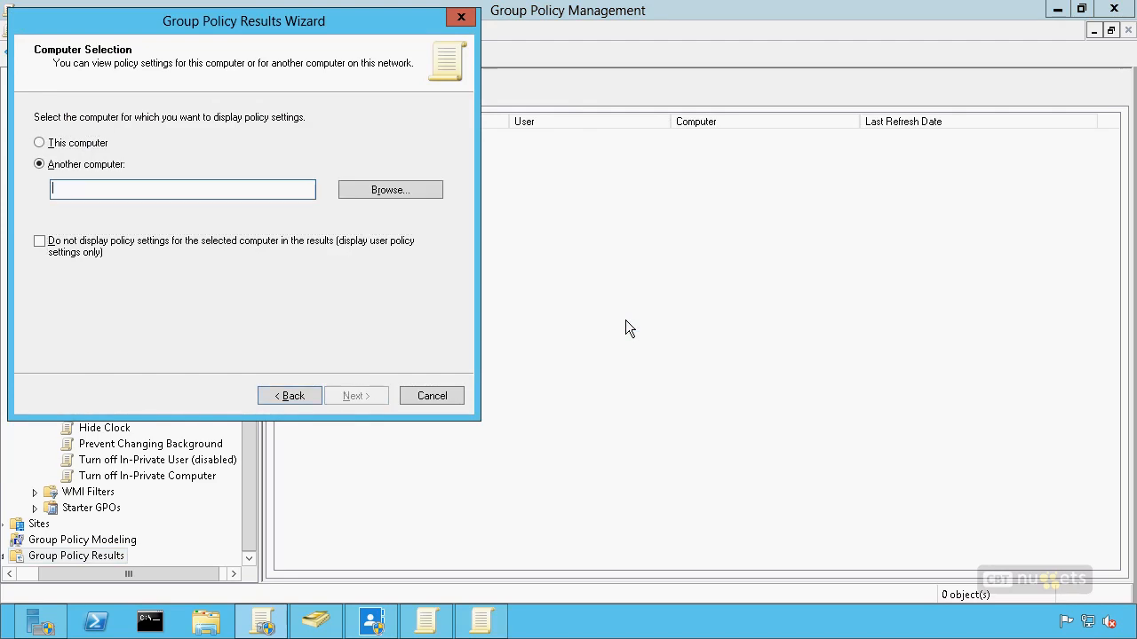
type("win8")
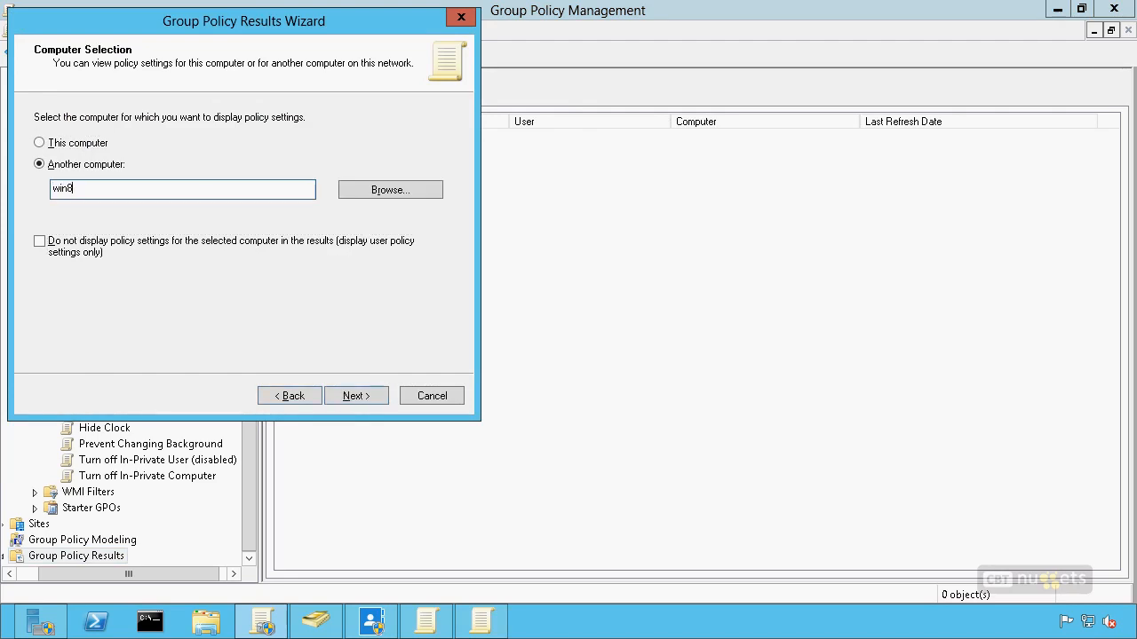
type("client01")
key("Return")
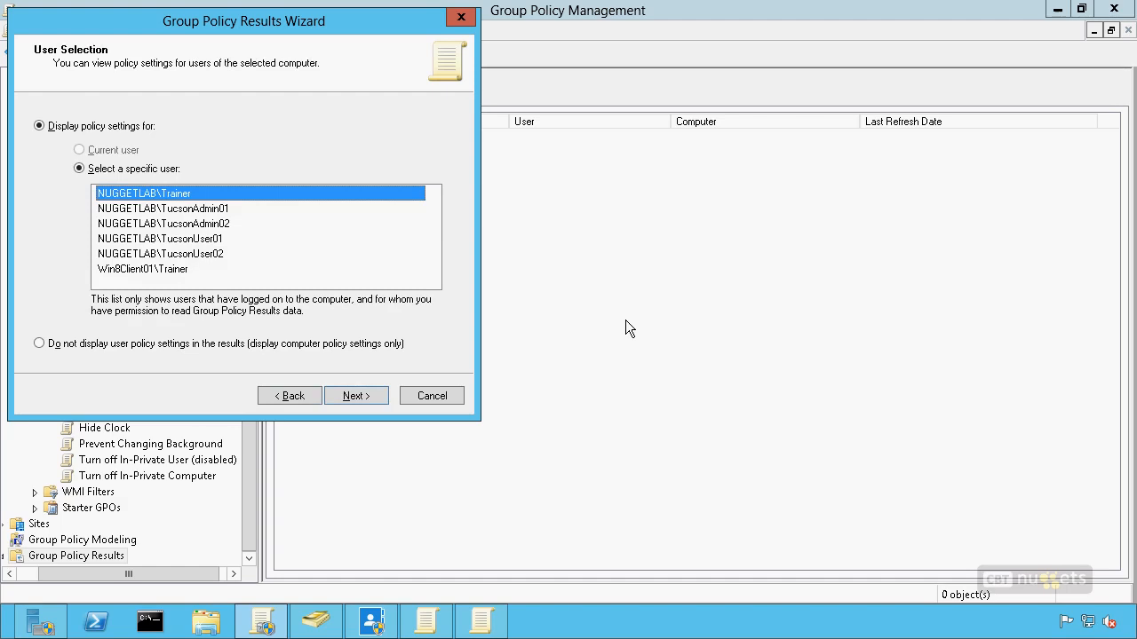
Step: Select NUGGETLAB\TucsonUser01 as the specific user and finish the wizard to generate the results report
left_click(170, 239)
left_click(359, 395)
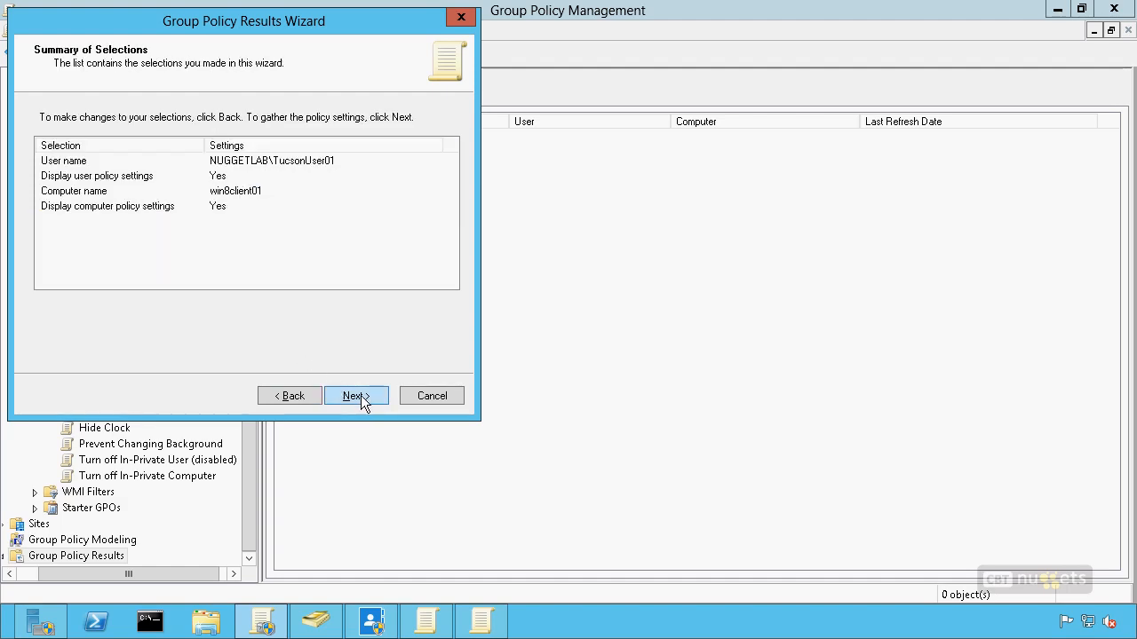
left_click(360, 395)
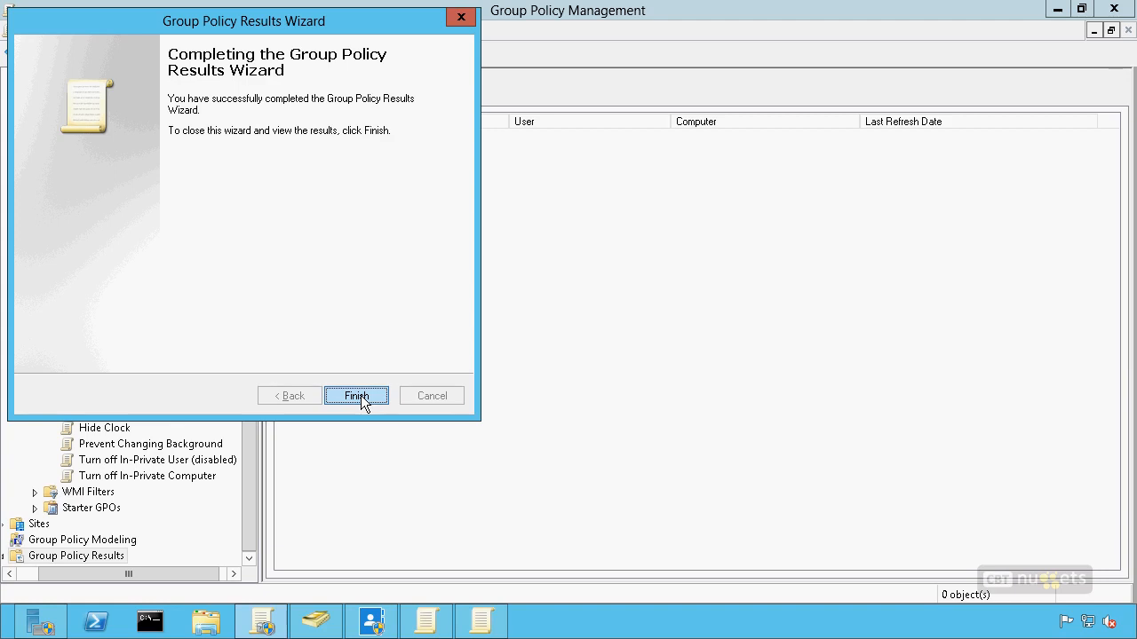
left_click(357, 396)
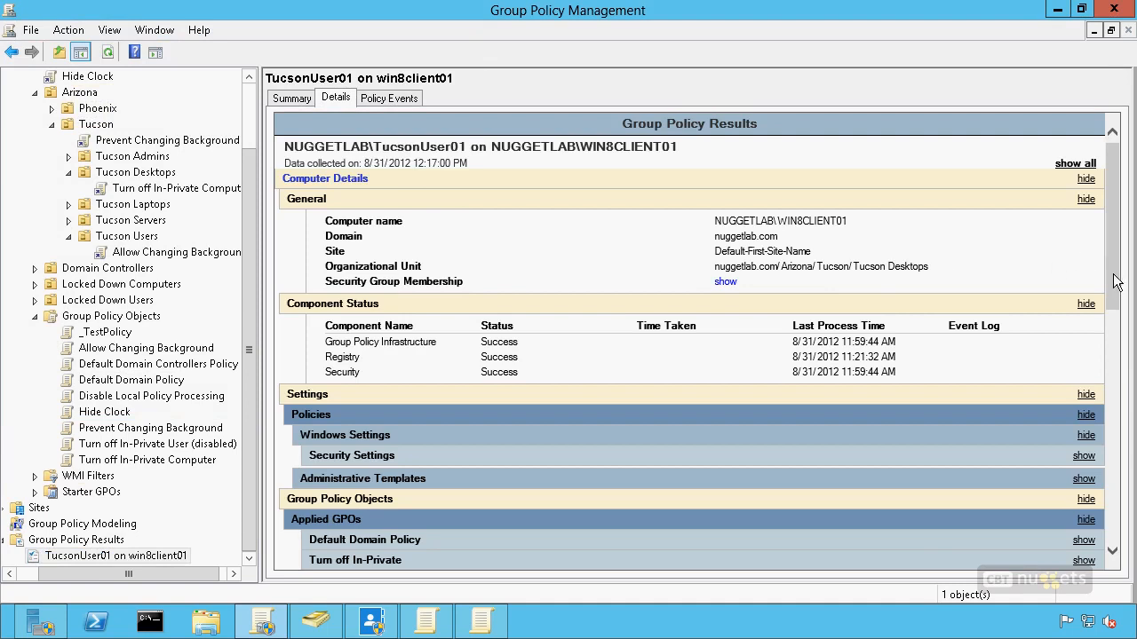
Step: Examine the applied and denied GPOs under Computer Details, expanding the Turn off In-Private and Prevent Changing Background entries
left_click_drag(1115, 281, 1111, 351)
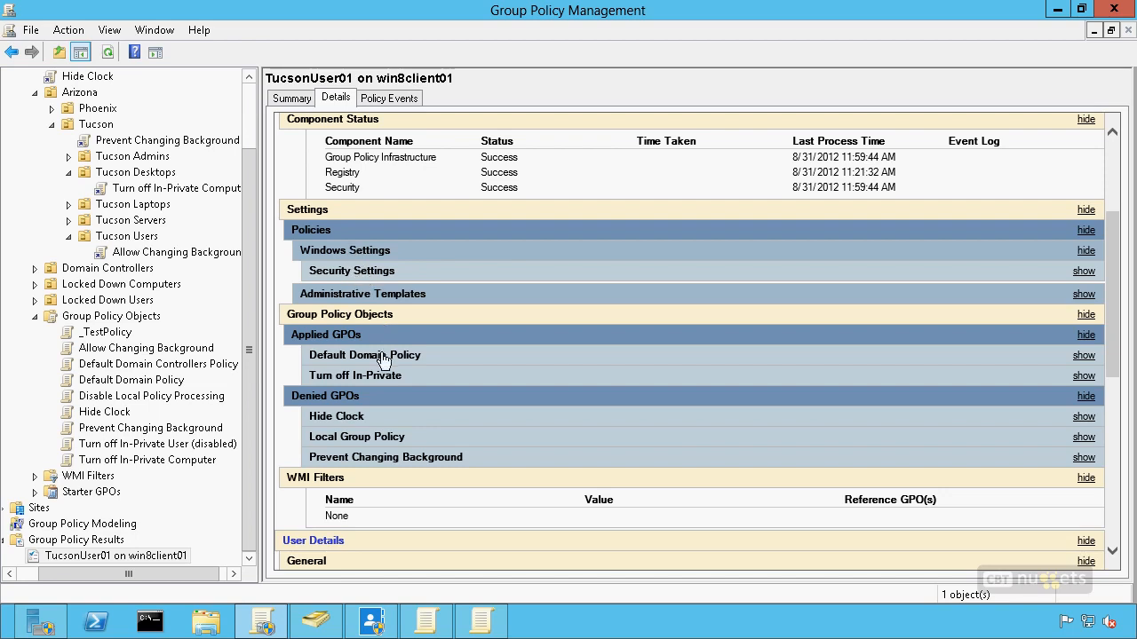
left_click(352, 377)
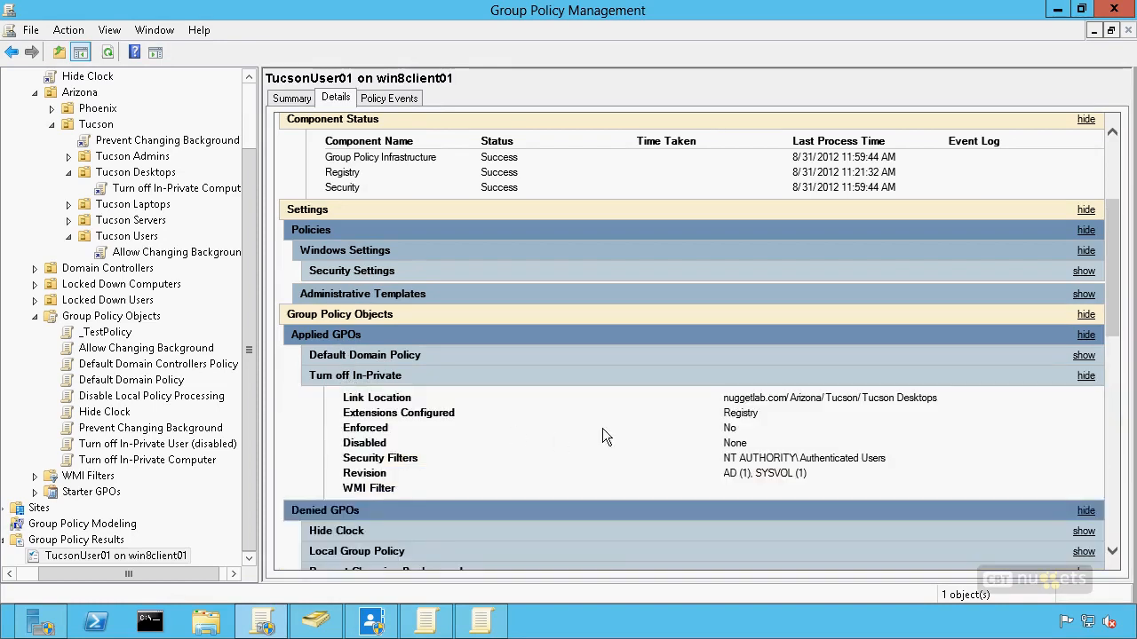
left_click(377, 377)
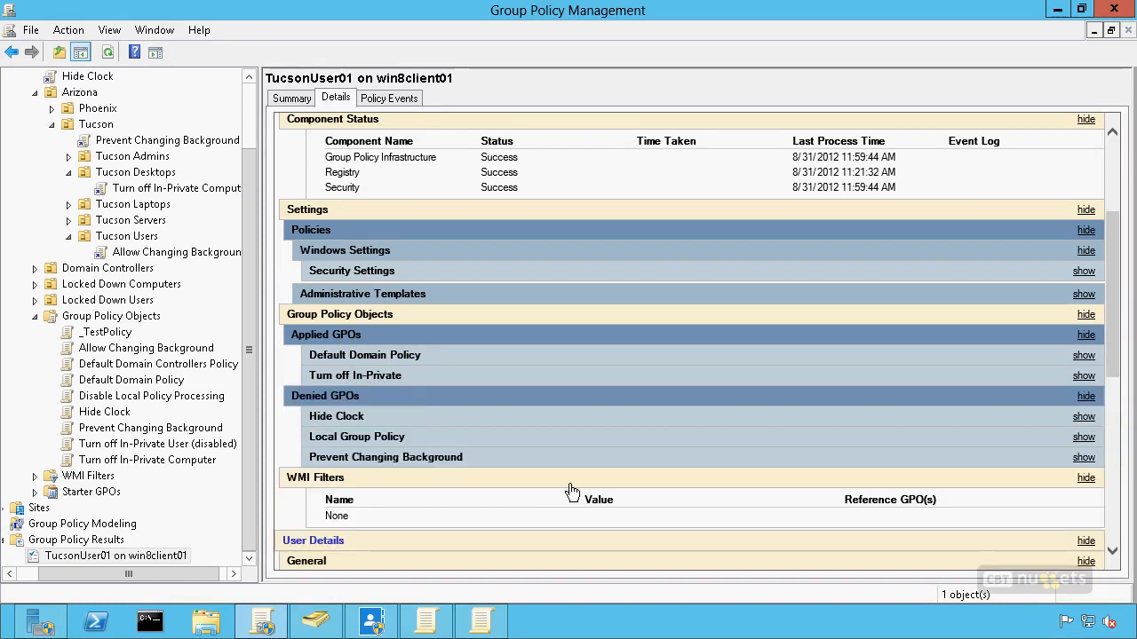
left_click(389, 458)
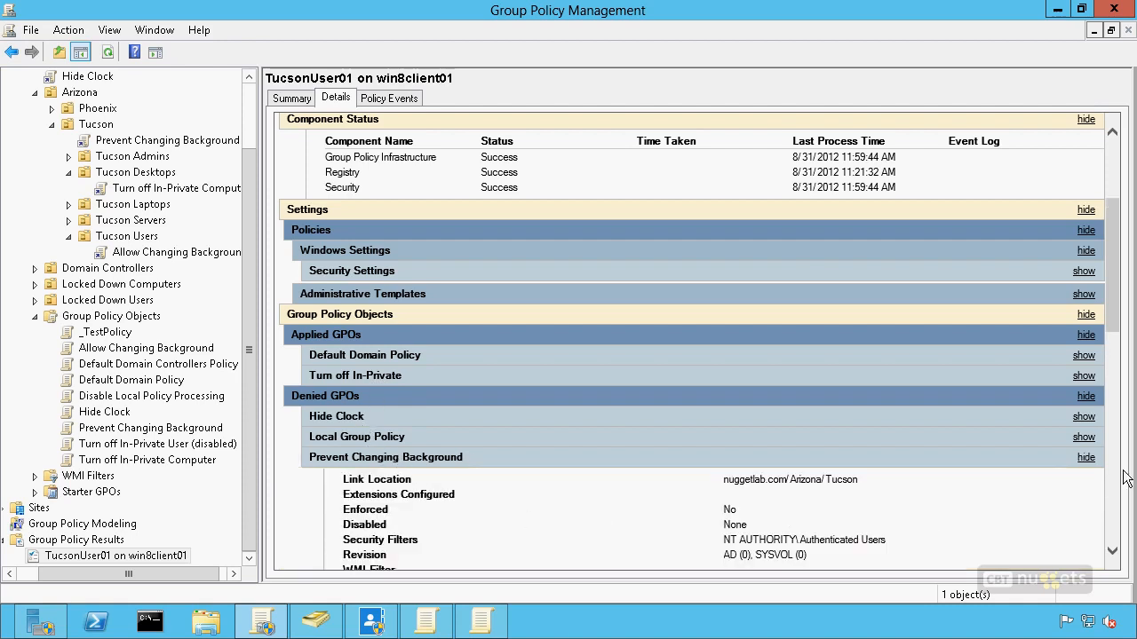
left_click_drag(1117, 312, 1115, 333)
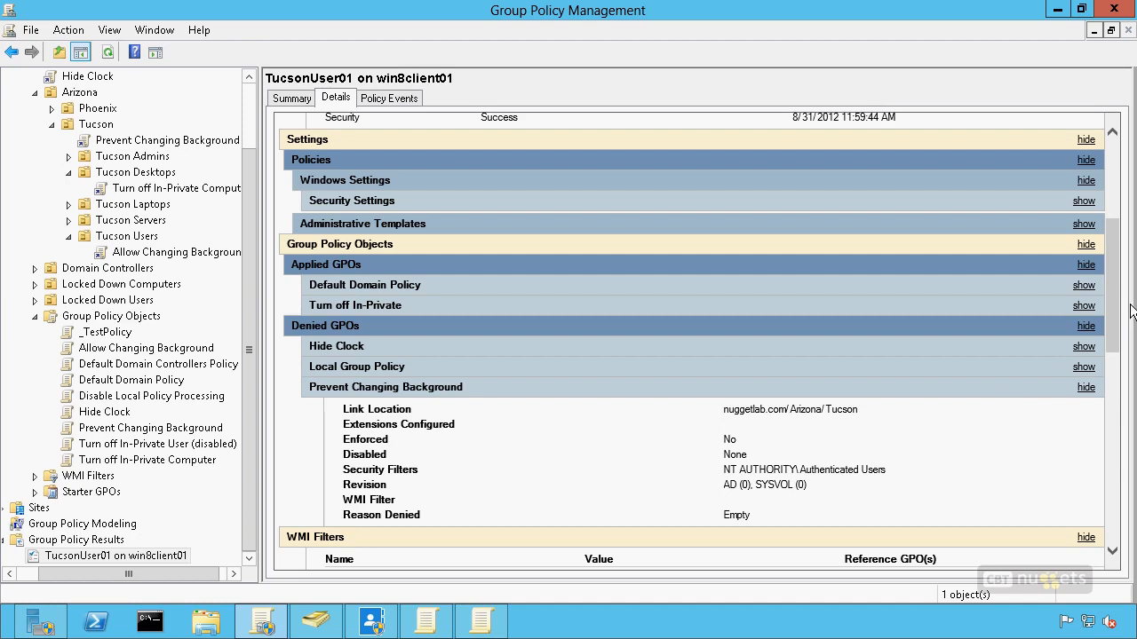
left_click_drag(1119, 320, 1086, 333)
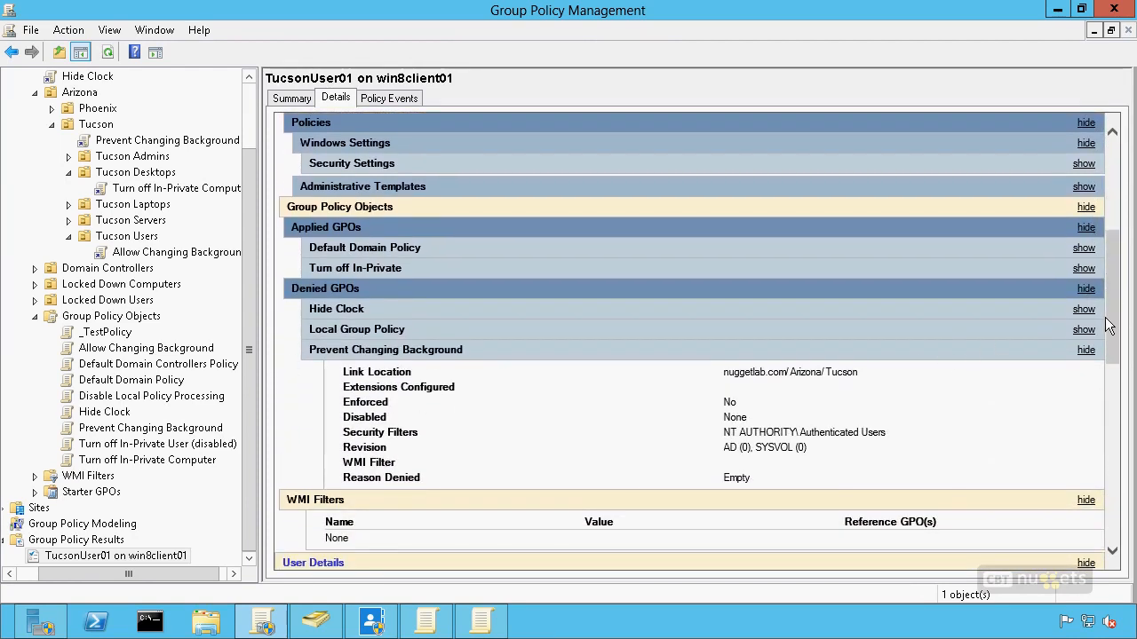
Step: Examine the applied GPOs under User Details, expand the Hide Clock entry, and open the report's policy events
left_click_drag(1107, 322, 1059, 460)
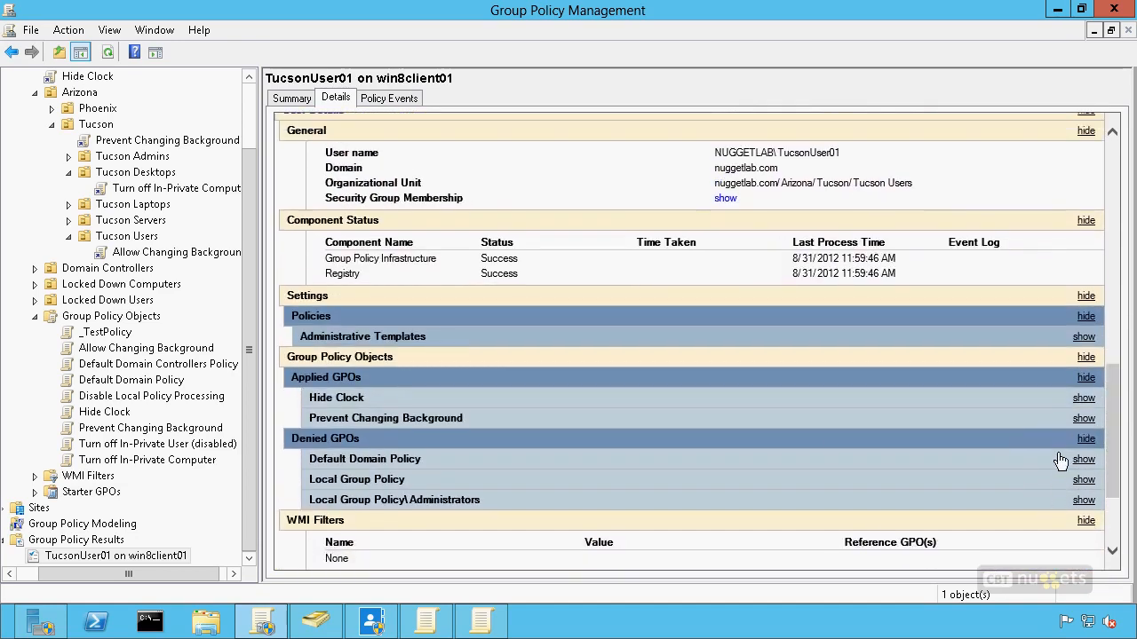
left_click(368, 399)
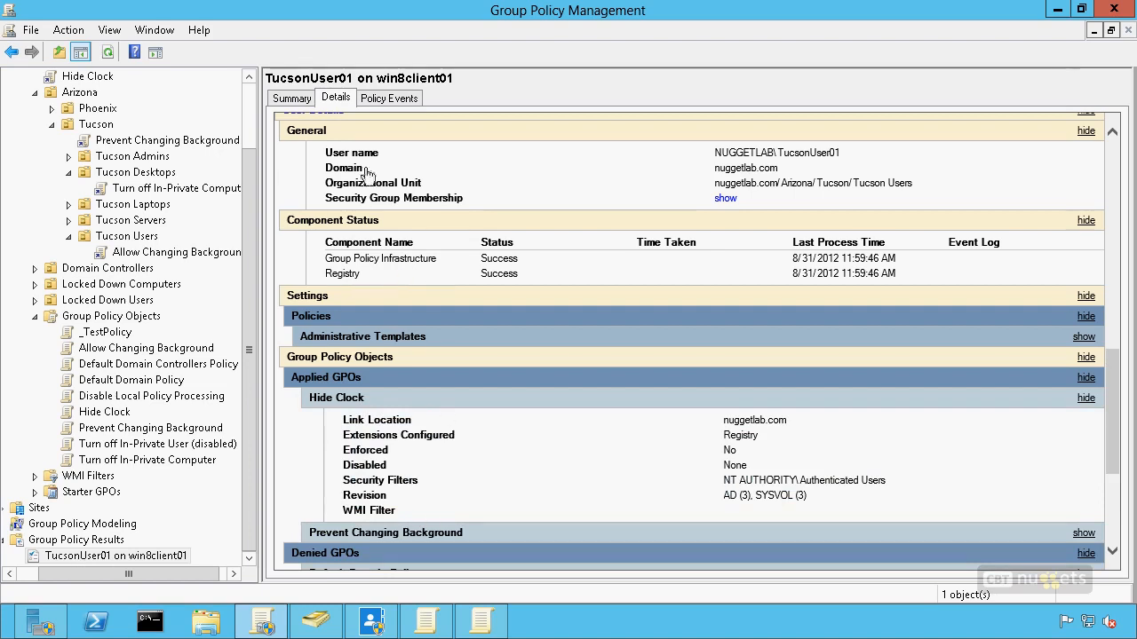
left_click(398, 98)
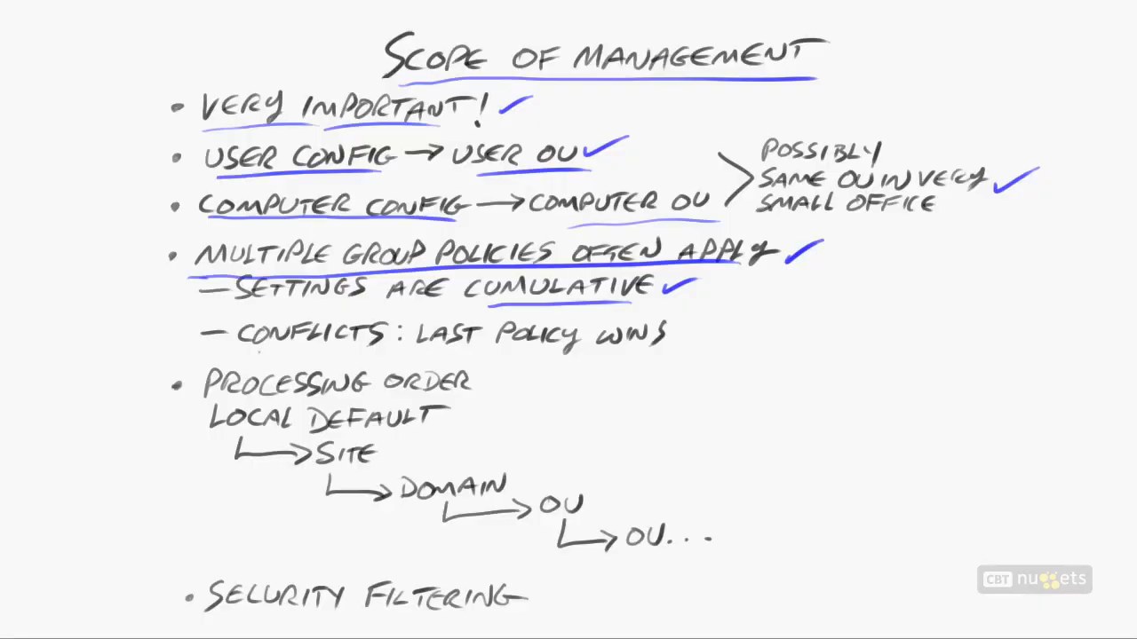
left_click(664, 282)
key("ctrl+z")
left_click_drag(247, 347, 348, 346)
mouse_move(421, 350)
left_mouse_down()
mouse_move(662, 346)
mouse_move(702, 323)
mouse_move(756, 332)
mouse_move(813, 317)
mouse_move(897, 317)
mouse_move(906, 338)
mouse_move(924, 322)
mouse_move(986, 312)
mouse_move(1026, 320)
left_mouse_up()
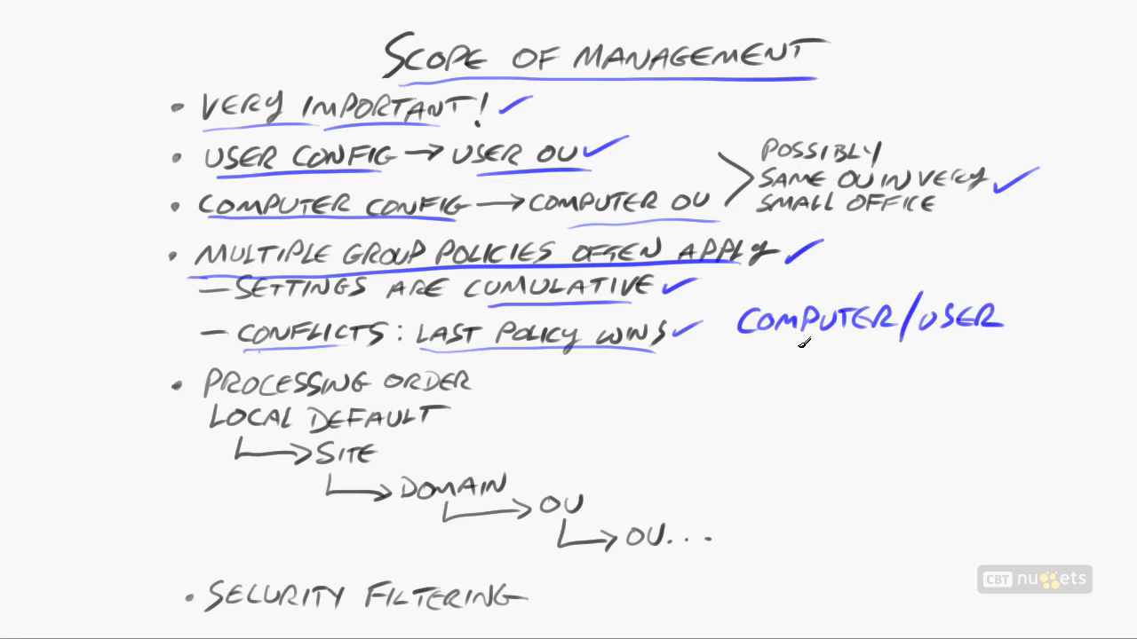
mouse_move(811, 403)
left_mouse_down()
mouse_move(819, 343)
mouse_move(818, 356)
left_mouse_up()
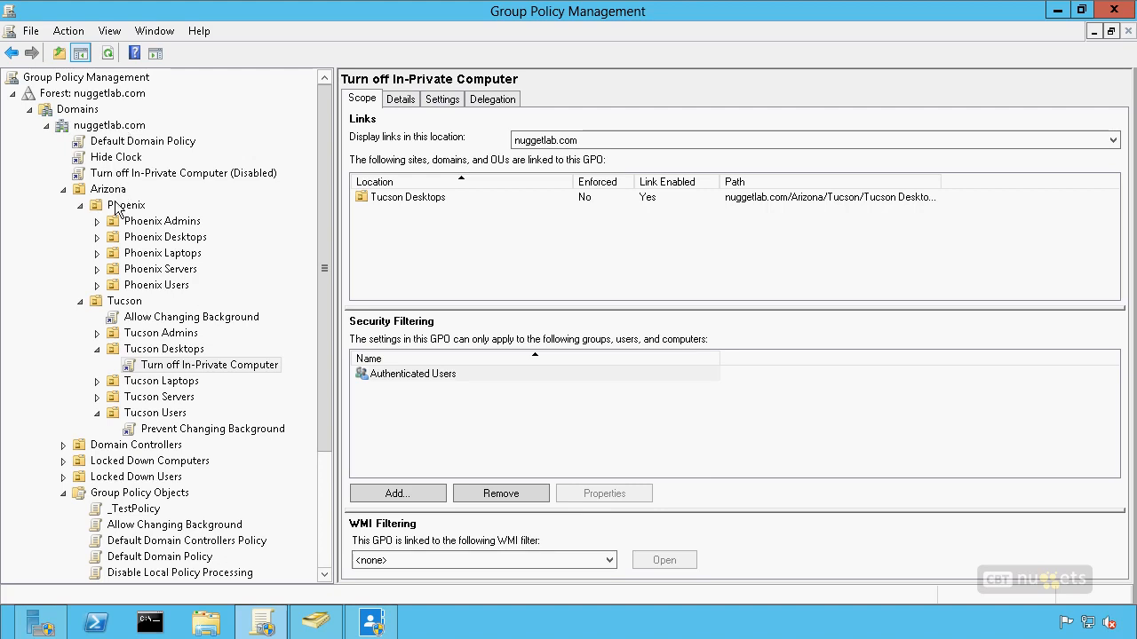
Step: Examine the domain-linked Turn off In-Private Computer (Disabled) GPO's Internet Explorer privacy settings and read the Turn off InPrivate Browsing explanation
left_click(190, 366)
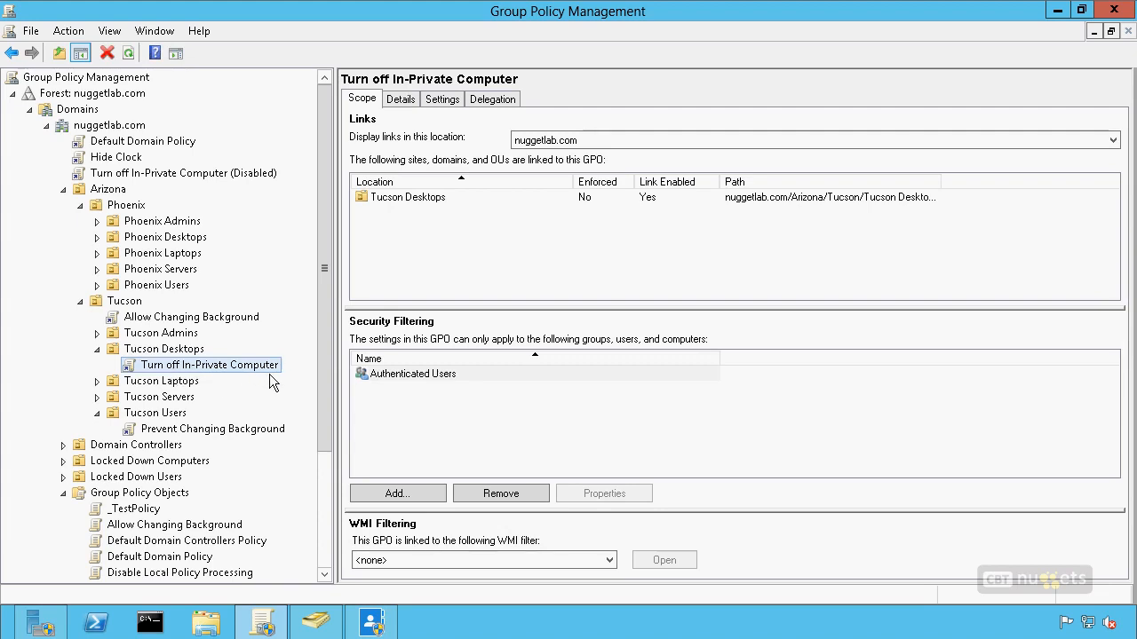
left_click(138, 175)
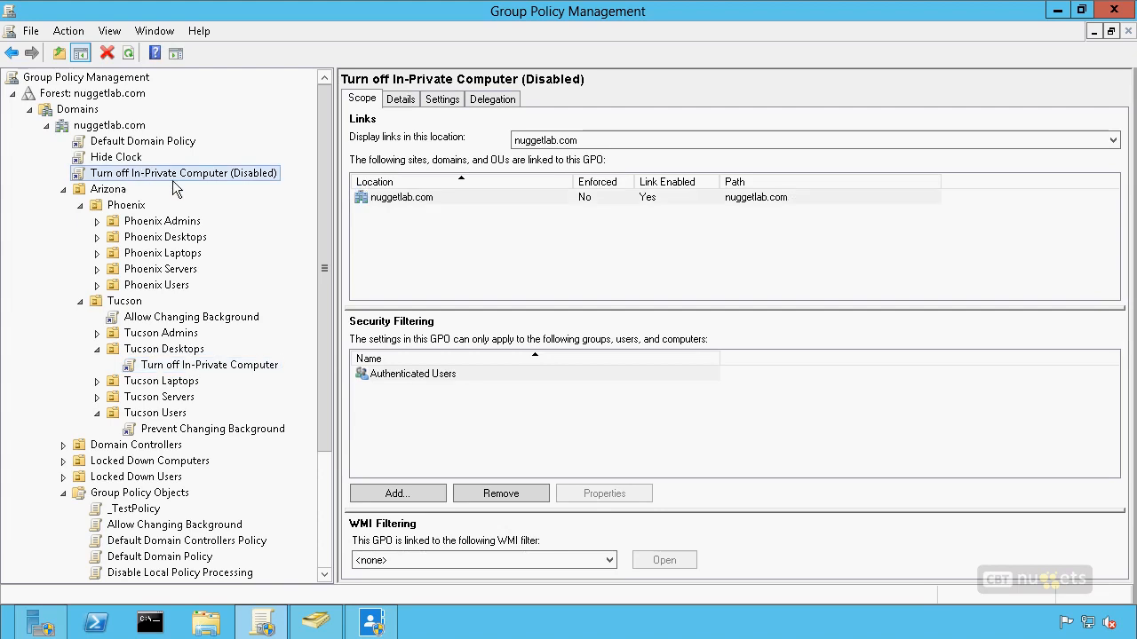
left_click(443, 99)
left_click(488, 198)
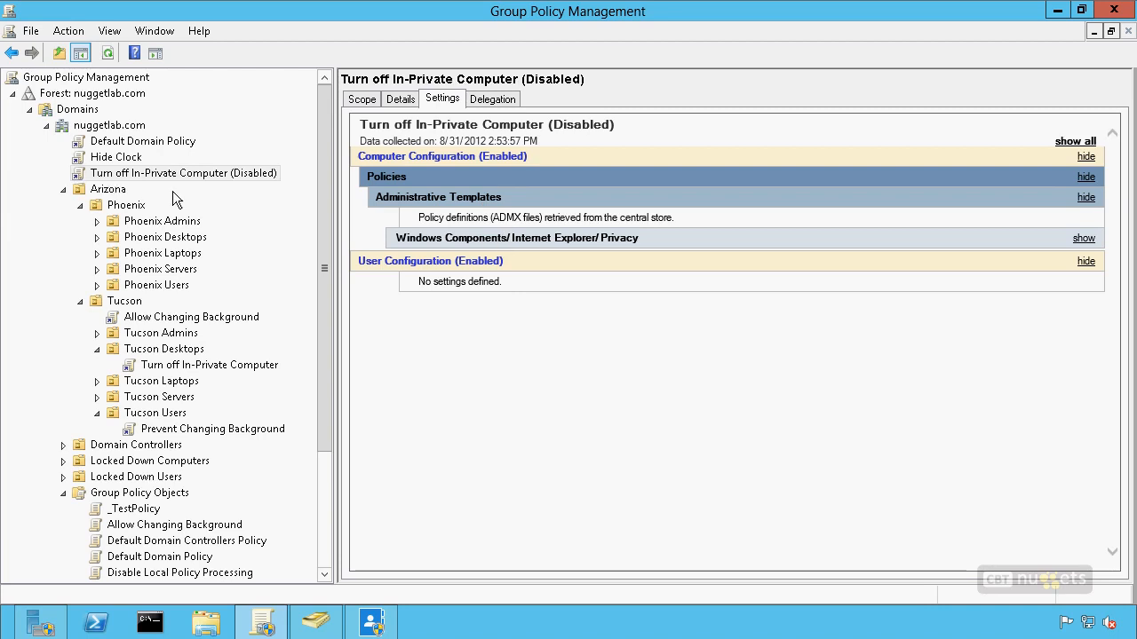
left_click(502, 239)
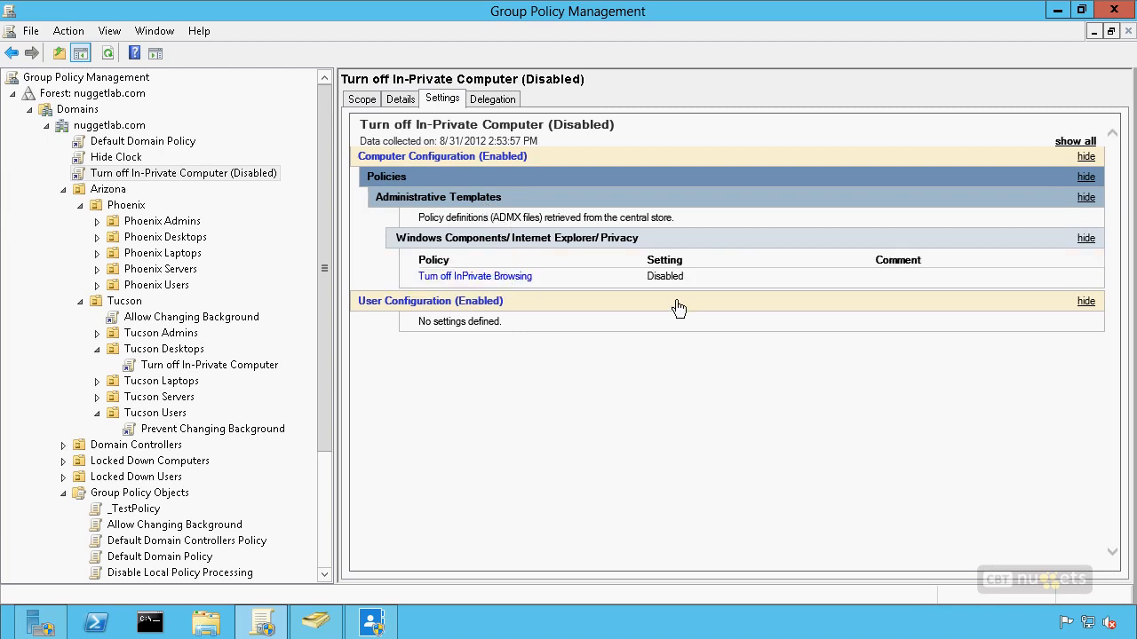
left_click(462, 277)
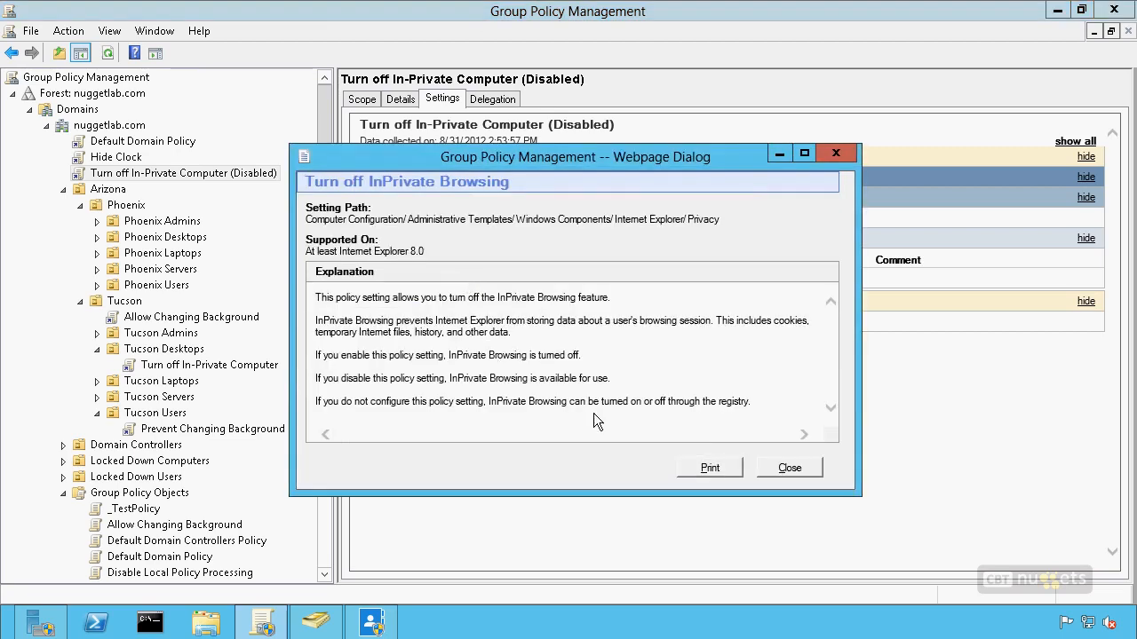
left_click(788, 467)
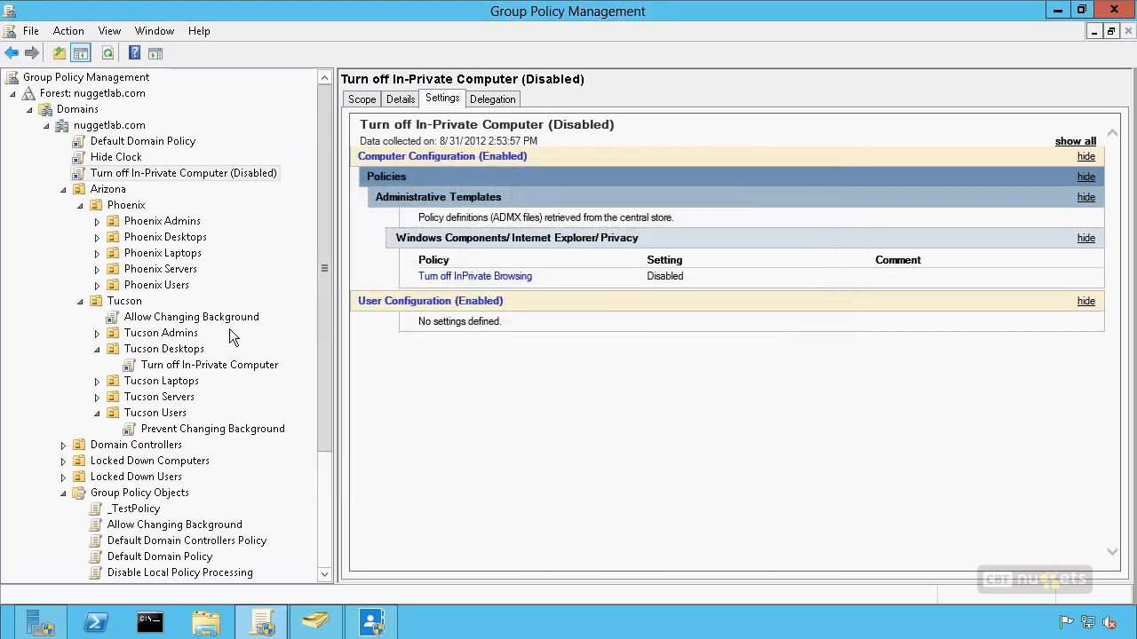
Step: Examine the Internet Explorer privacy settings of Tucson Desktops' Turn off In-Private Computer GPO and compare it with the domain-linked GPO
left_click(213, 371)
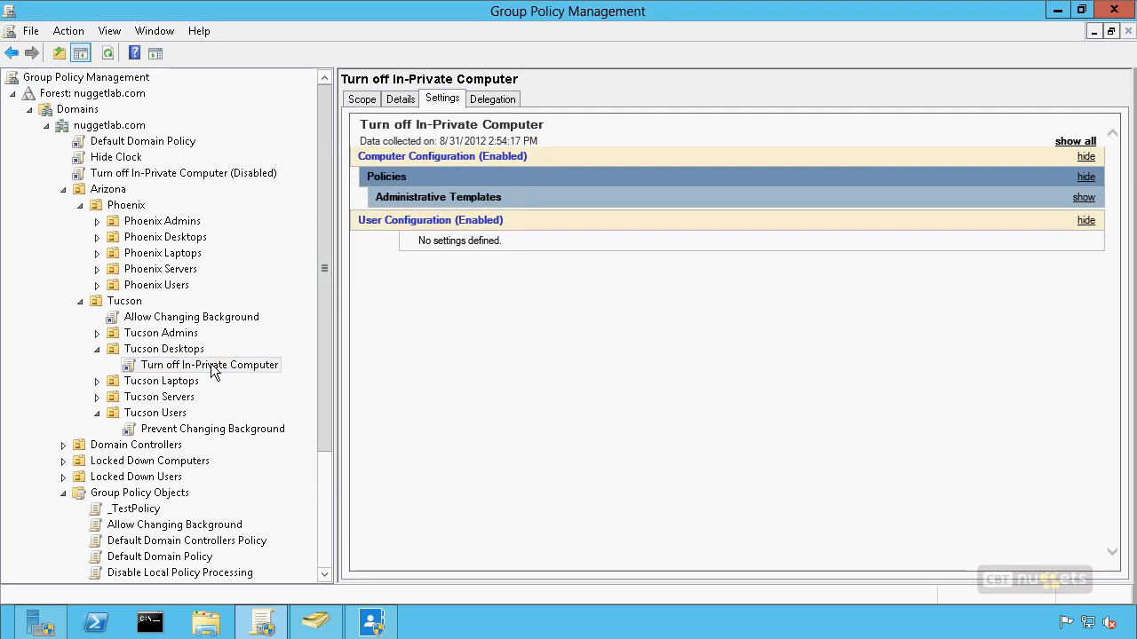
left_click(487, 196)
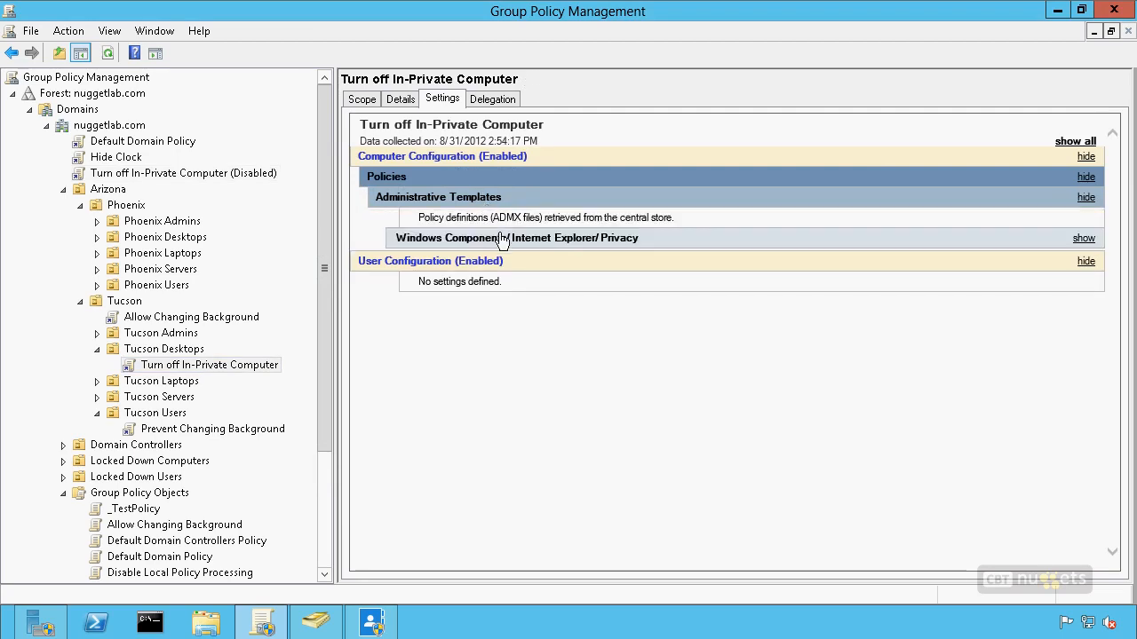
left_click(502, 238)
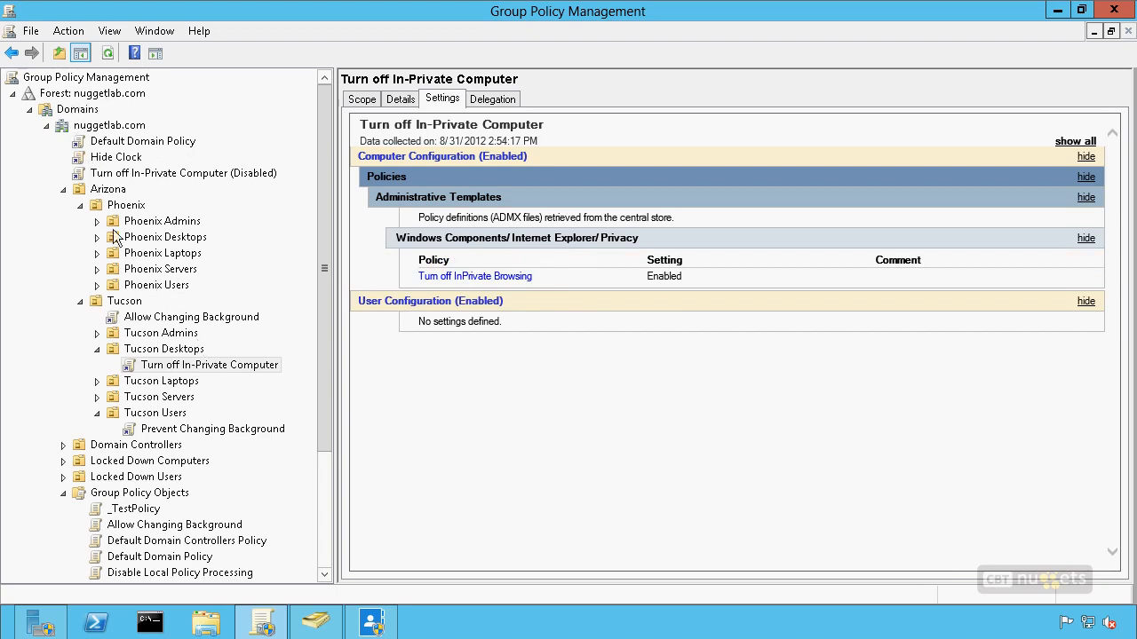
left_click(132, 176)
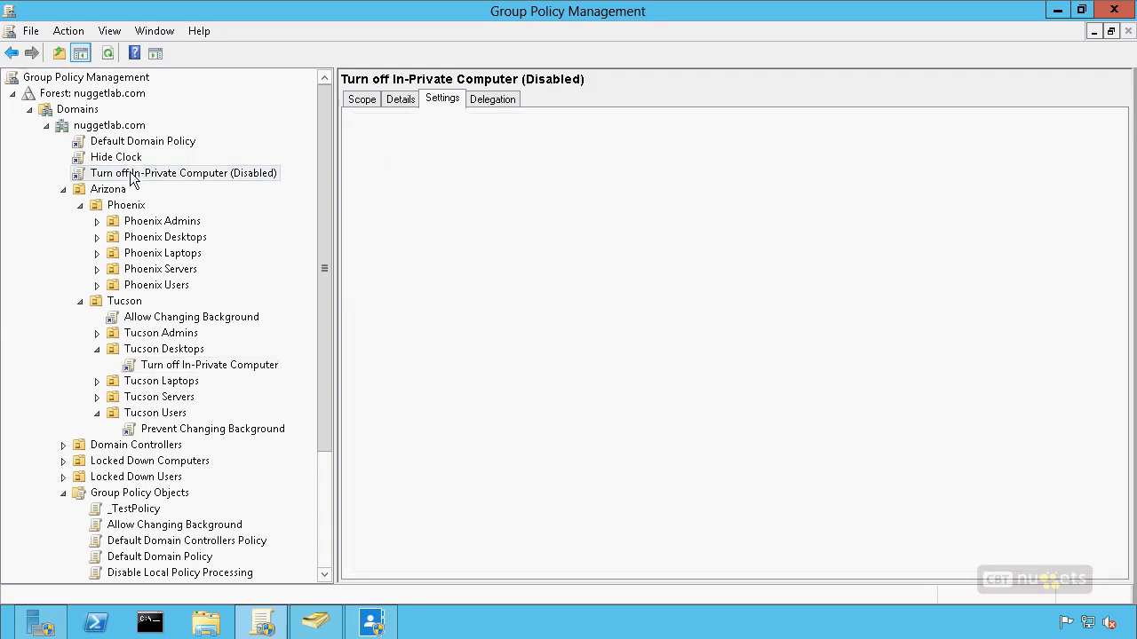
left_click(221, 375)
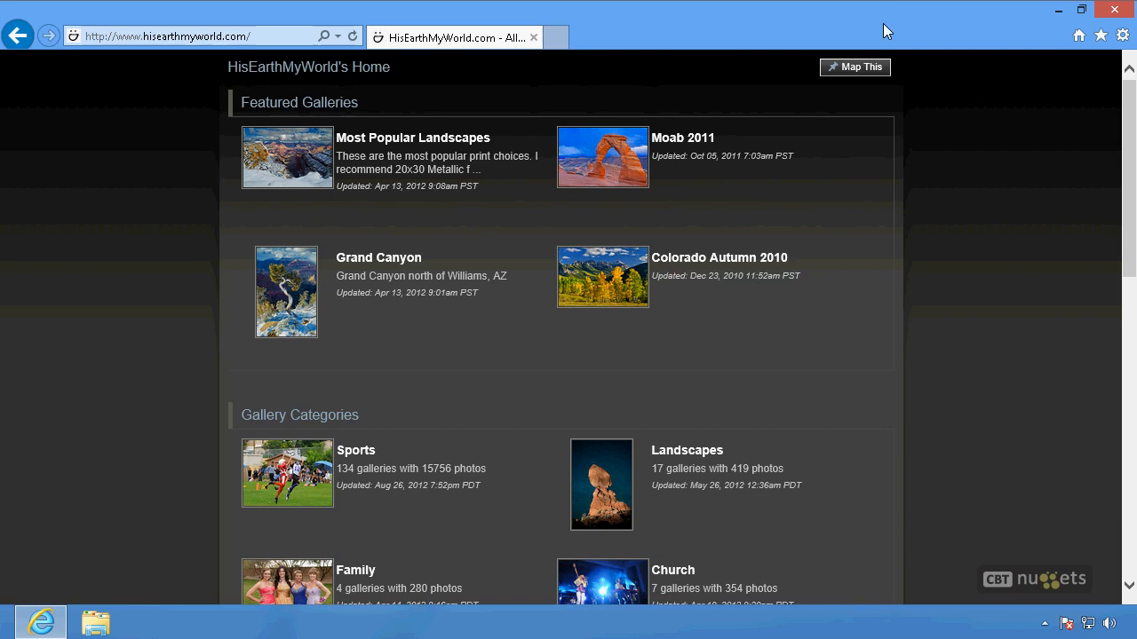
Step: Switch to Internet Explorer on the client and check the Safety options for InPrivate Browsing
left_click(1121, 39)
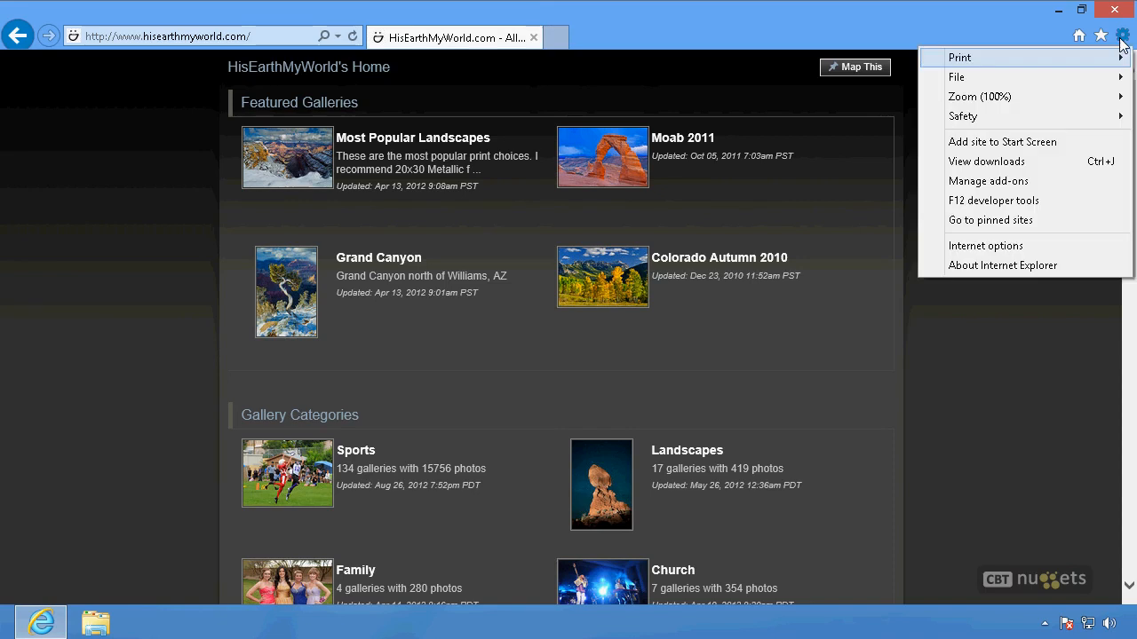
mouse_move(1043, 116)
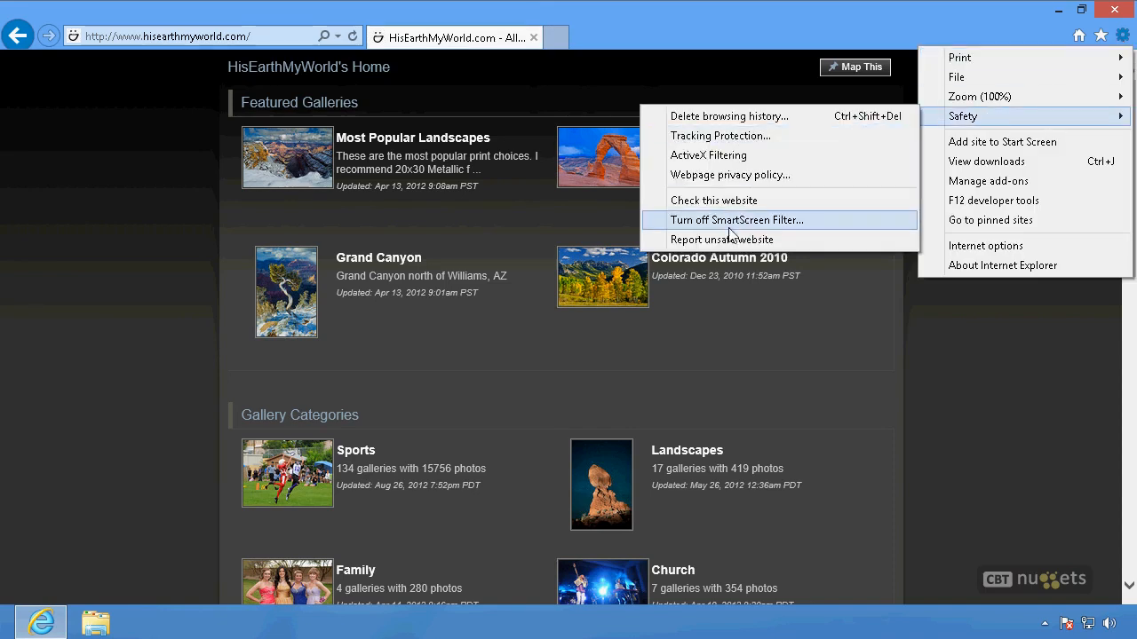
left_click(747, 55)
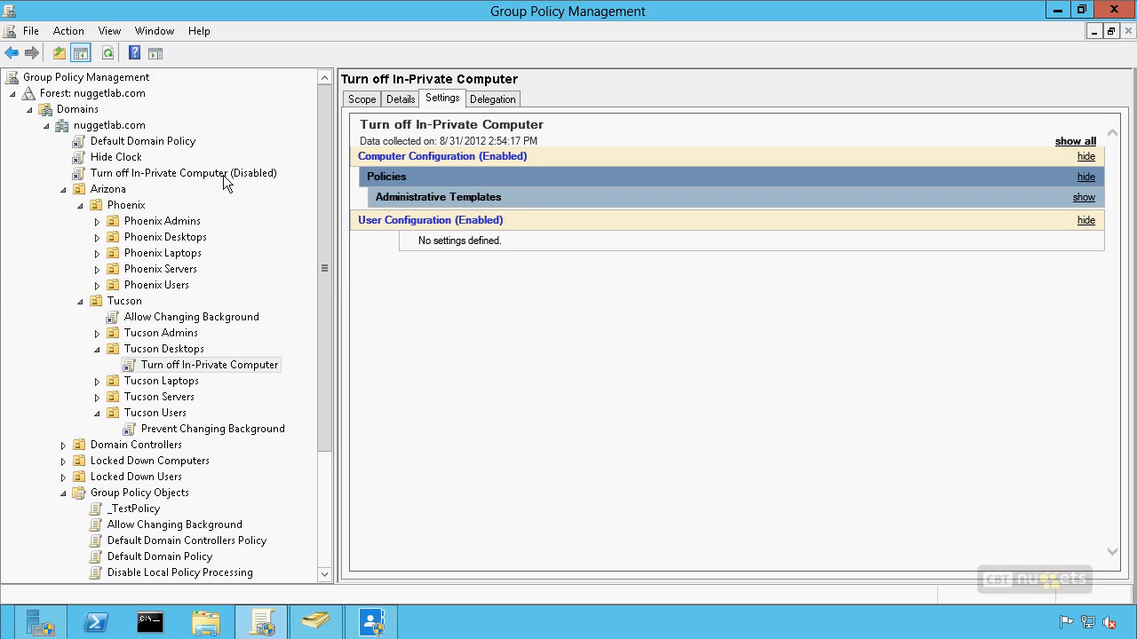
Step: Return to Group Policy Management and examine the user configuration settings of Tucson Users' Prevent Changing Background GPO
left_click(199, 369)
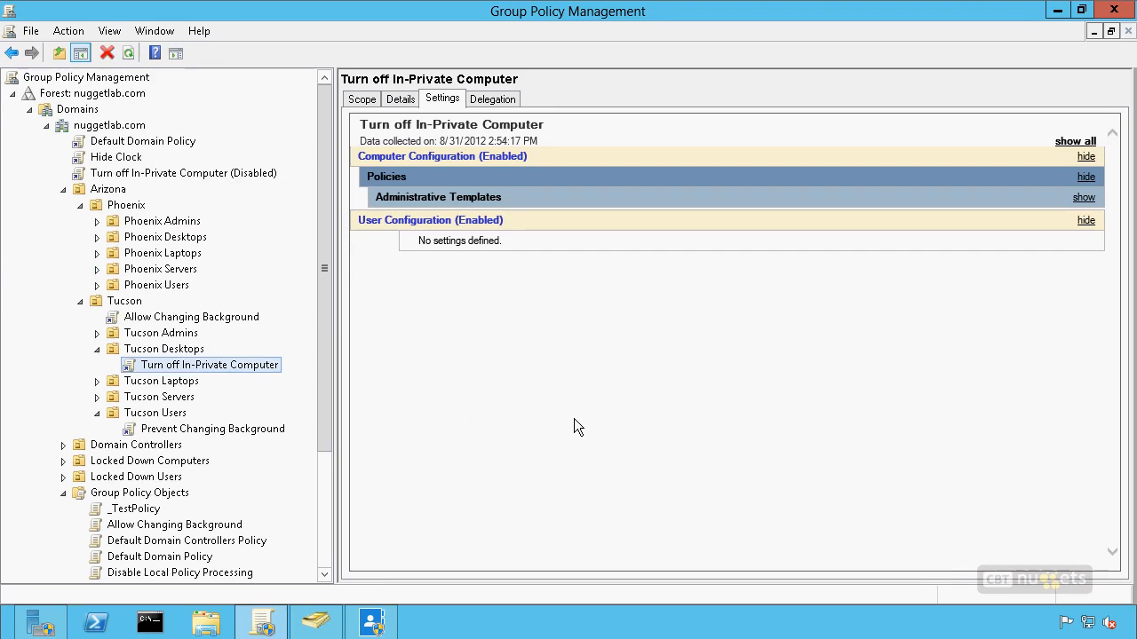
left_click(575, 431)
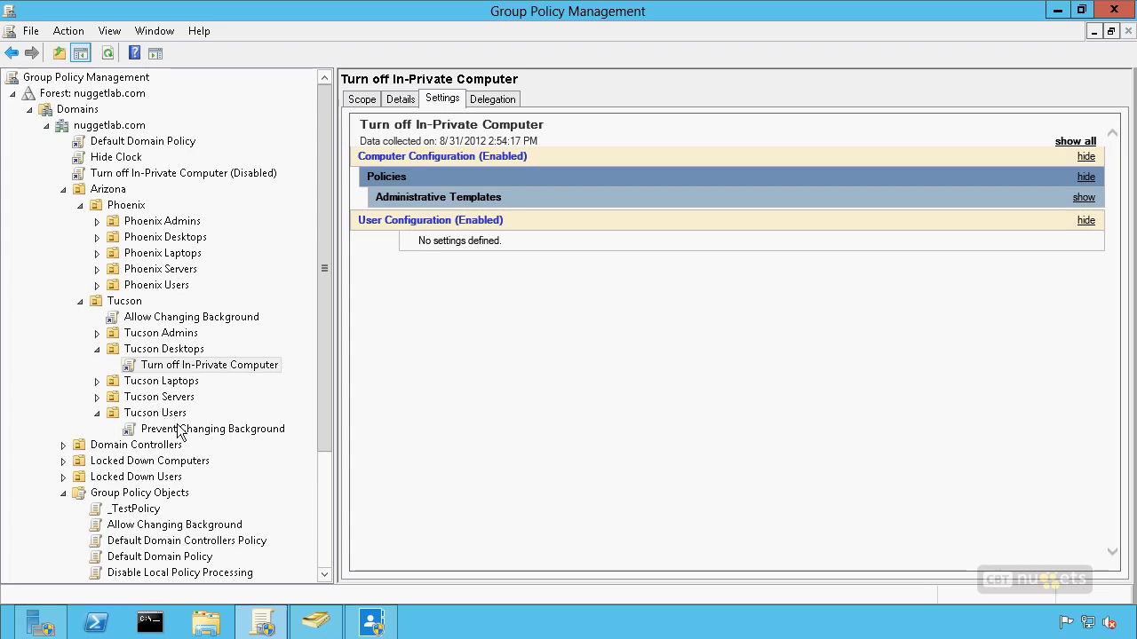
left_click(180, 433)
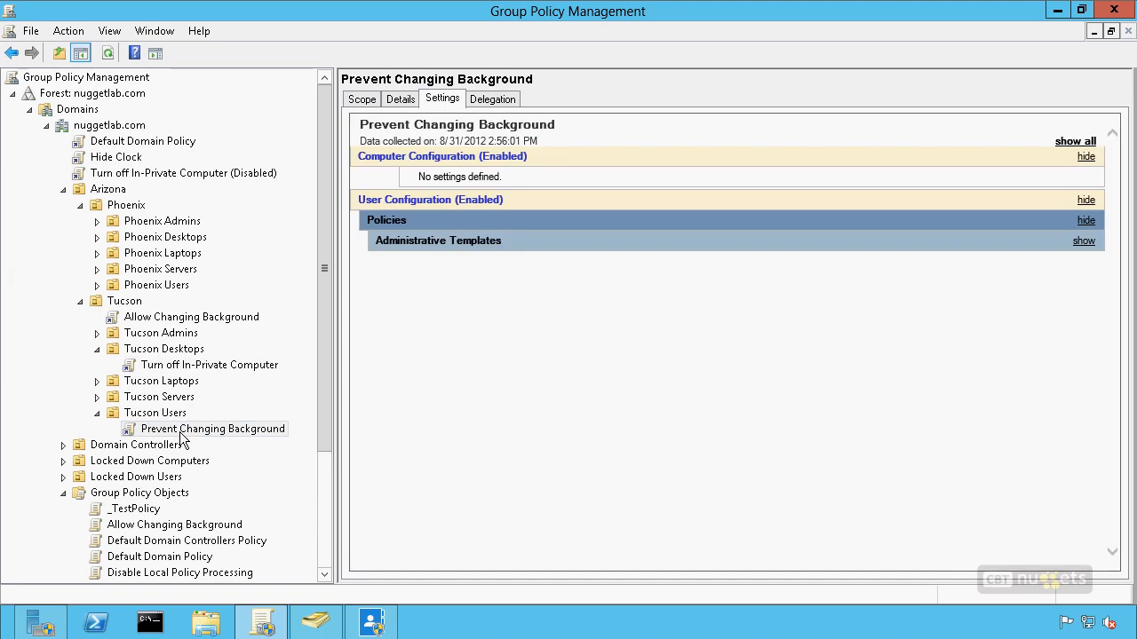
left_click(435, 253)
left_click(474, 286)
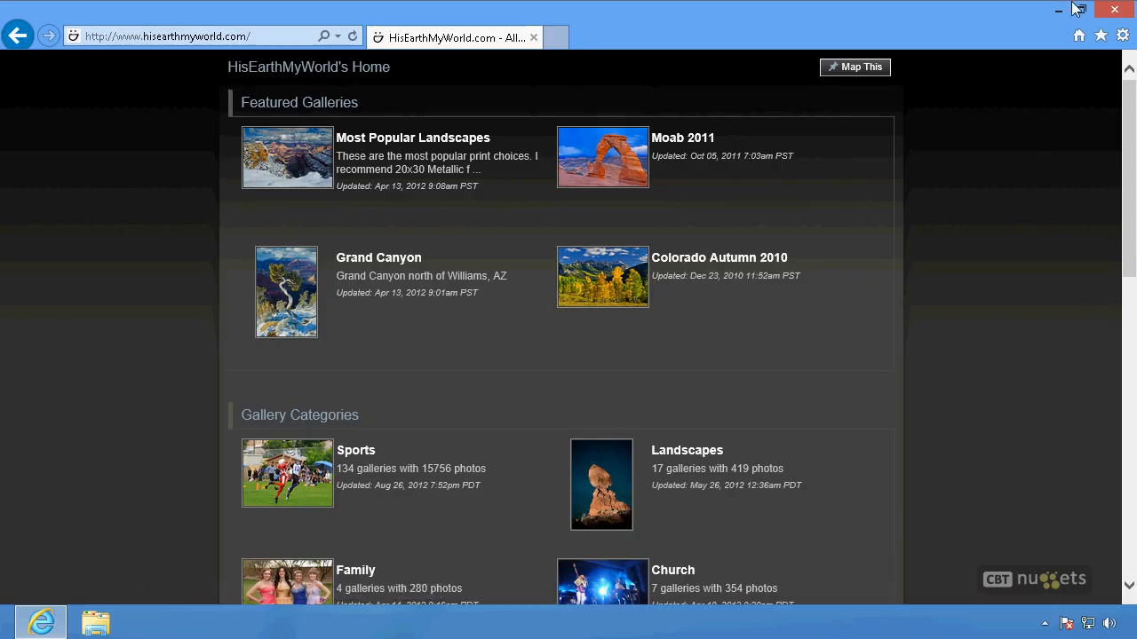
Step: On the client, minimize Internet Explorer and open the desktop's personalization settings to check background changes
left_click(1057, 12)
right_click(491, 305)
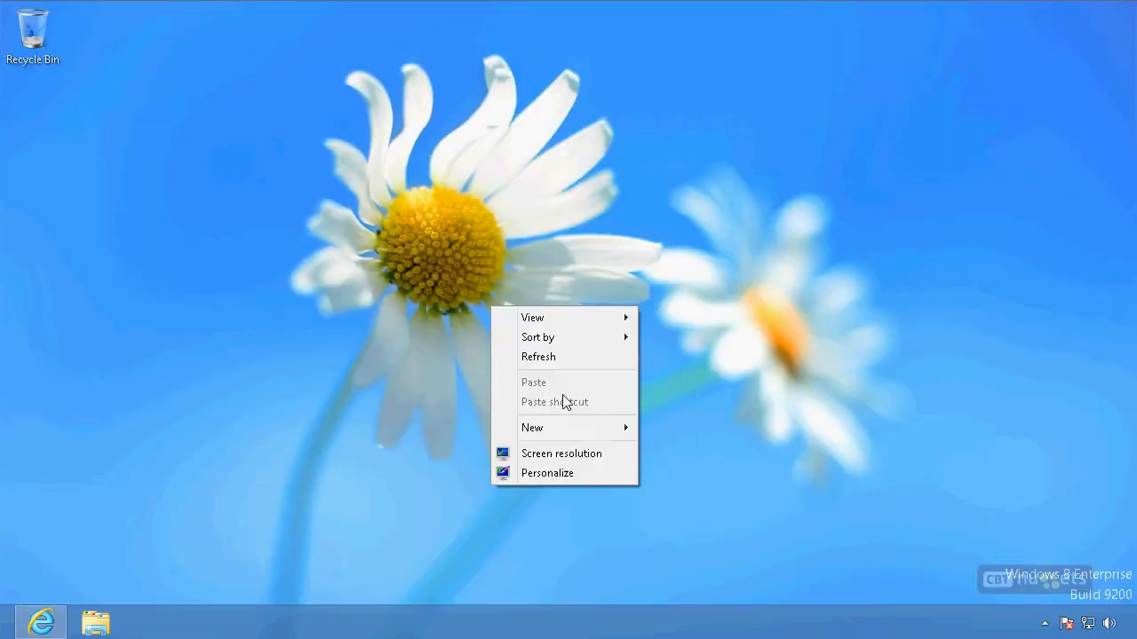
left_click(547, 471)
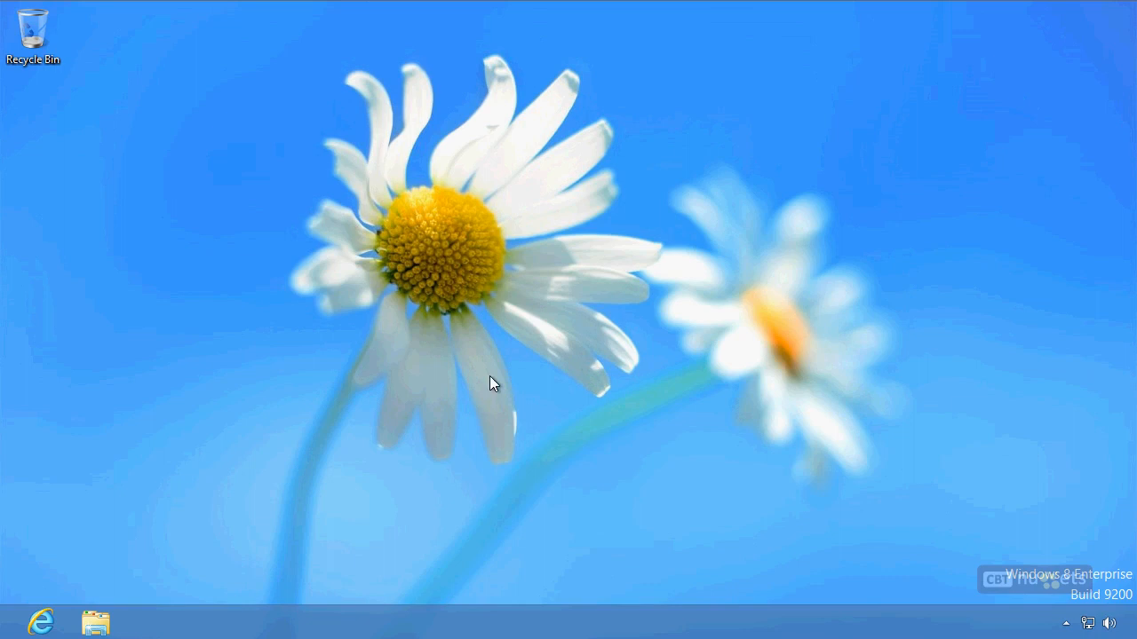
Step: Reopen the personalization settings, test selecting the green picture as the desktop background, and cancel without saving
right_click(489, 384)
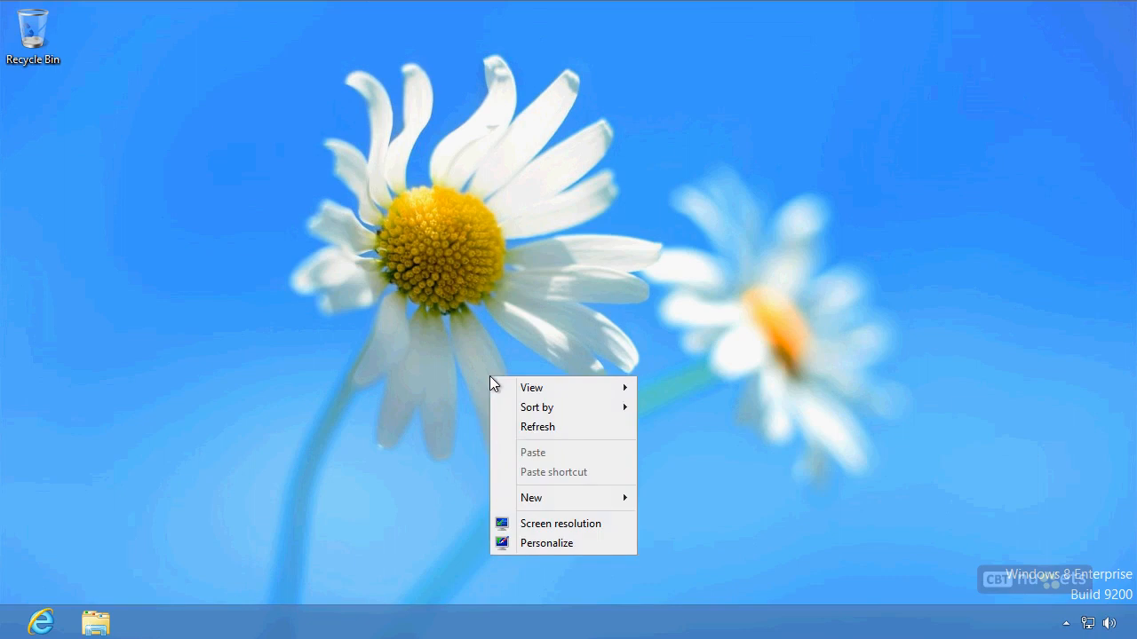
left_click(554, 547)
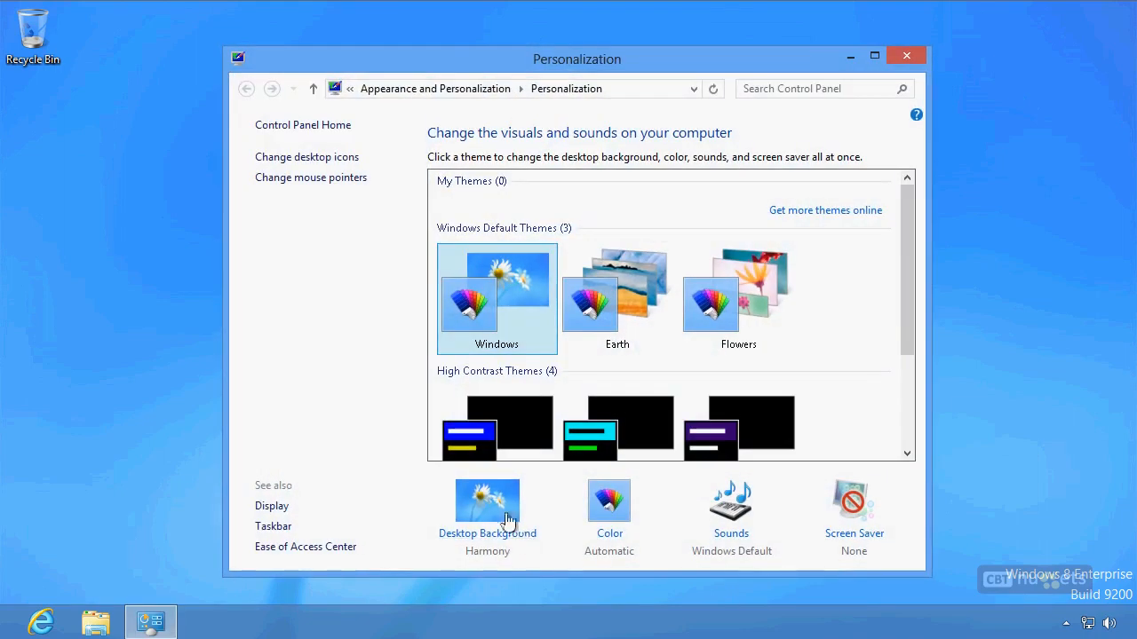
left_click(508, 520)
left_click(400, 283)
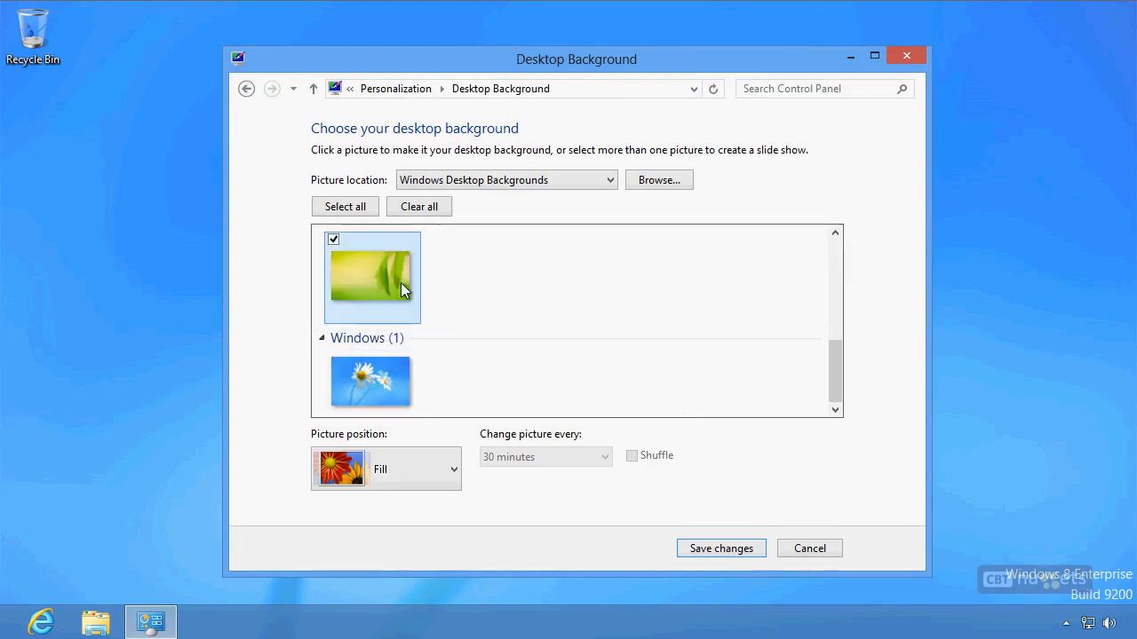
left_click(819, 549)
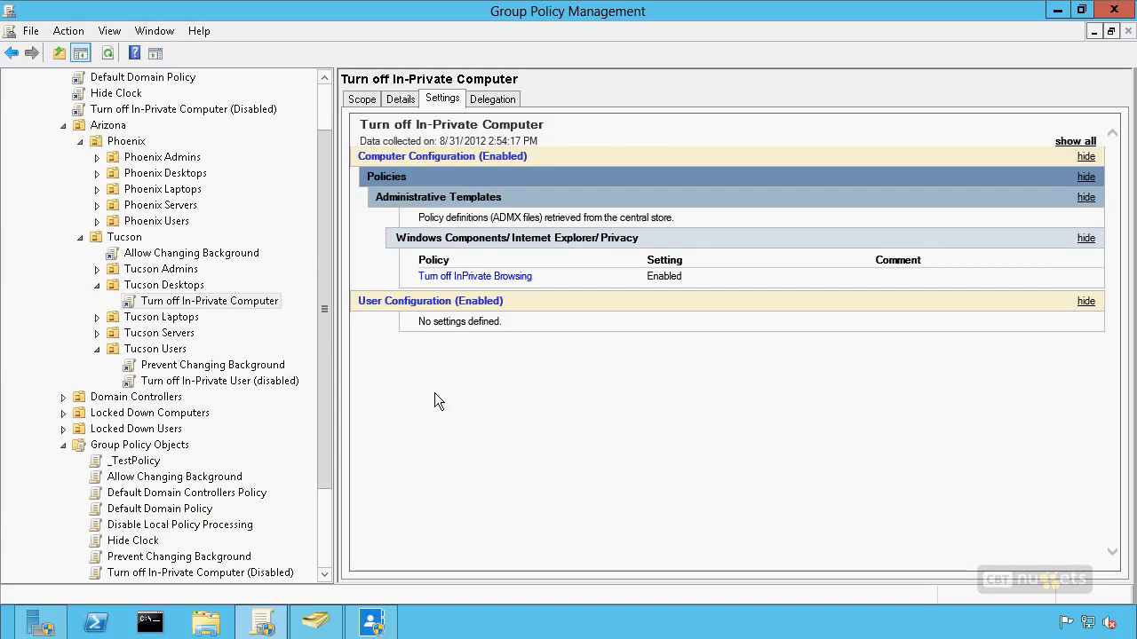
Step: In Group Policy Management, examine the Internet Explorer privacy settings of Tucson Users' Turn off In-Private User (disabled) GPO
left_click(188, 304)
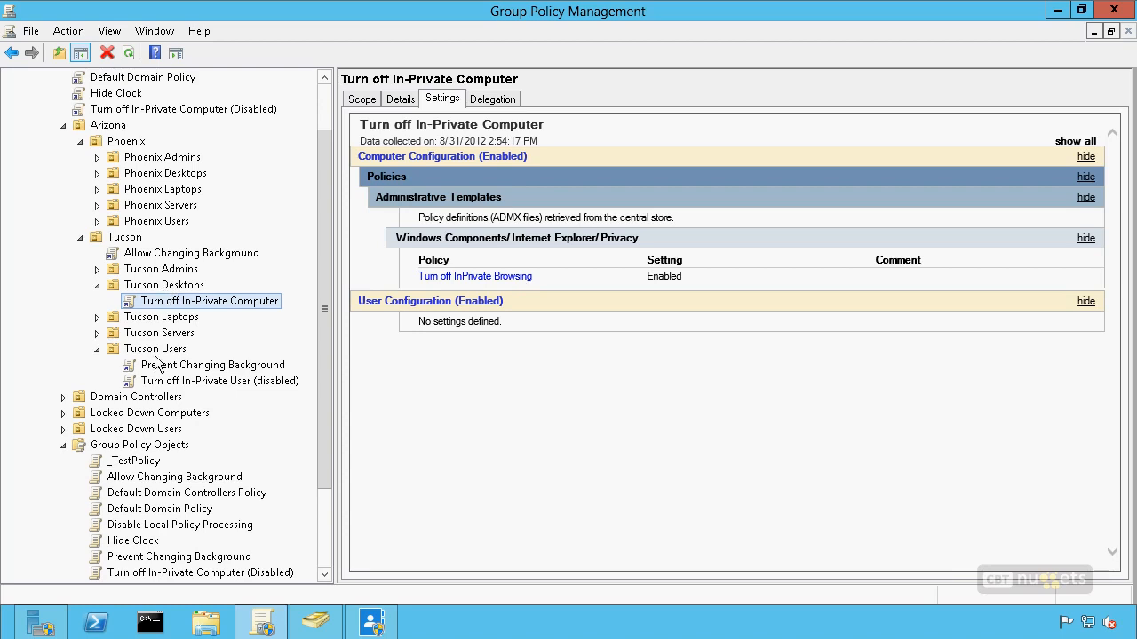
left_click(224, 382)
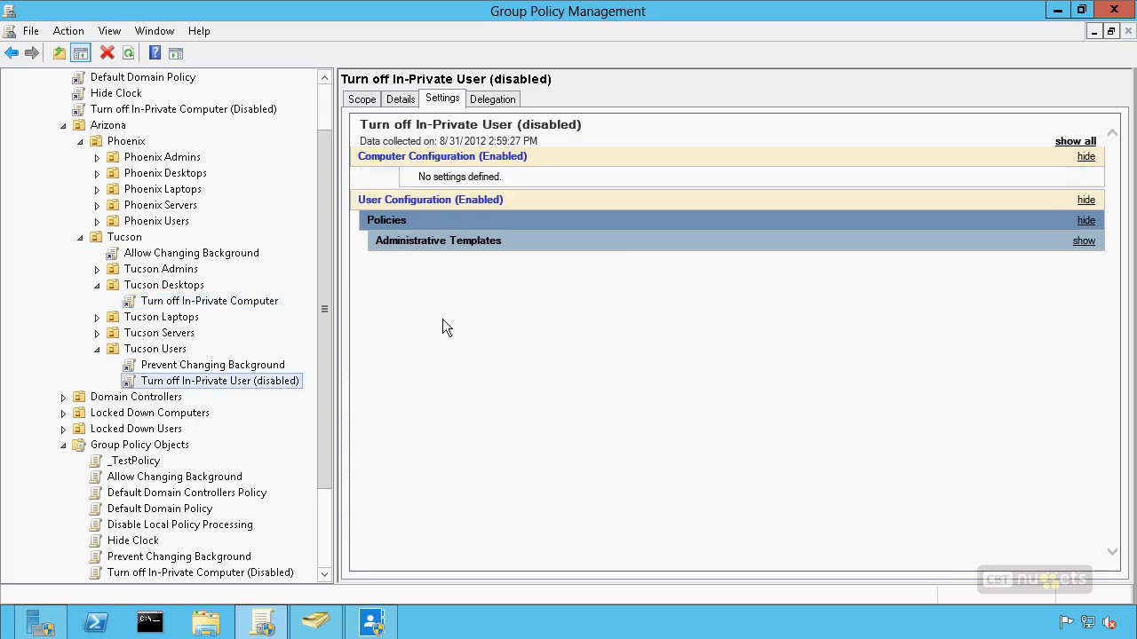
left_click(482, 246)
left_click(488, 286)
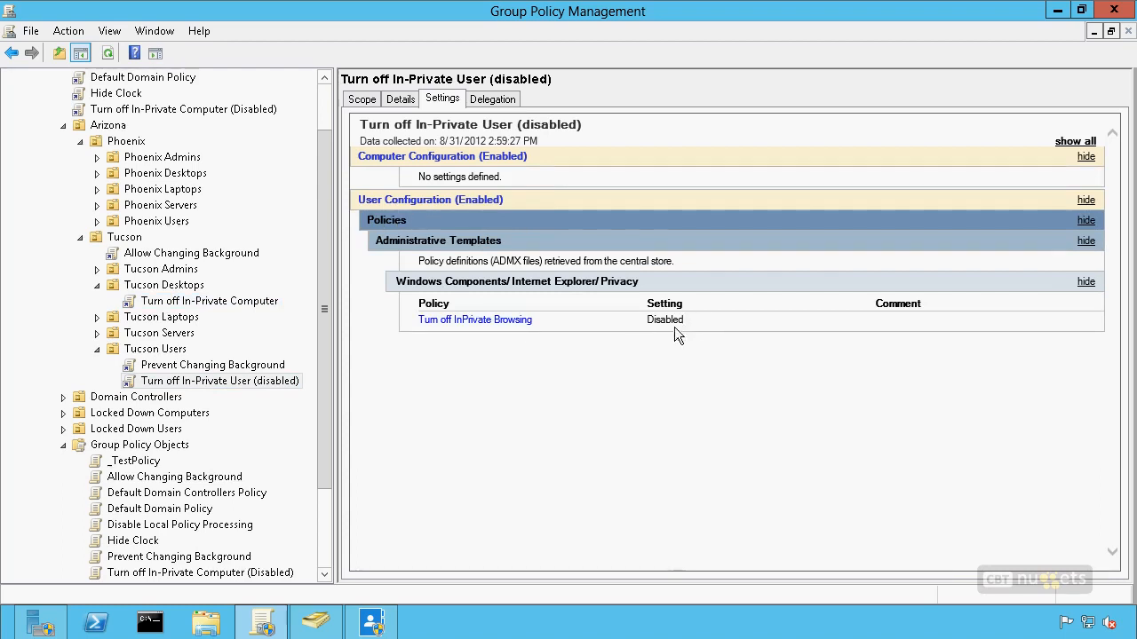
left_click(204, 385)
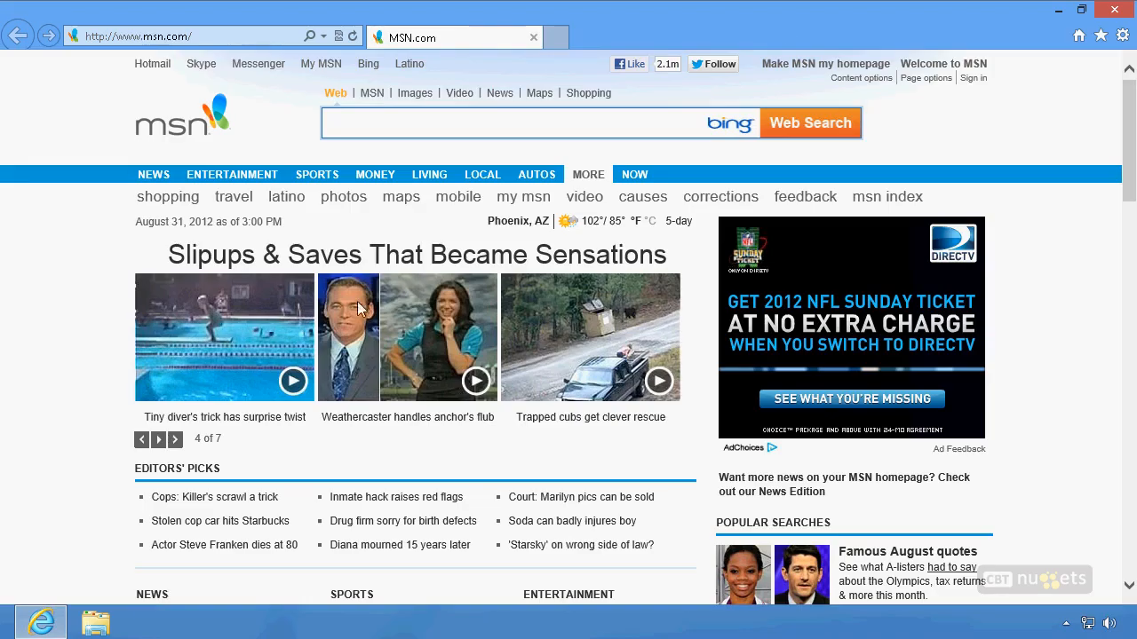
Step: Recheck Internet Explorer's Safety options on the client for InPrivate Browsing with the user GPO linked
left_click(1124, 39)
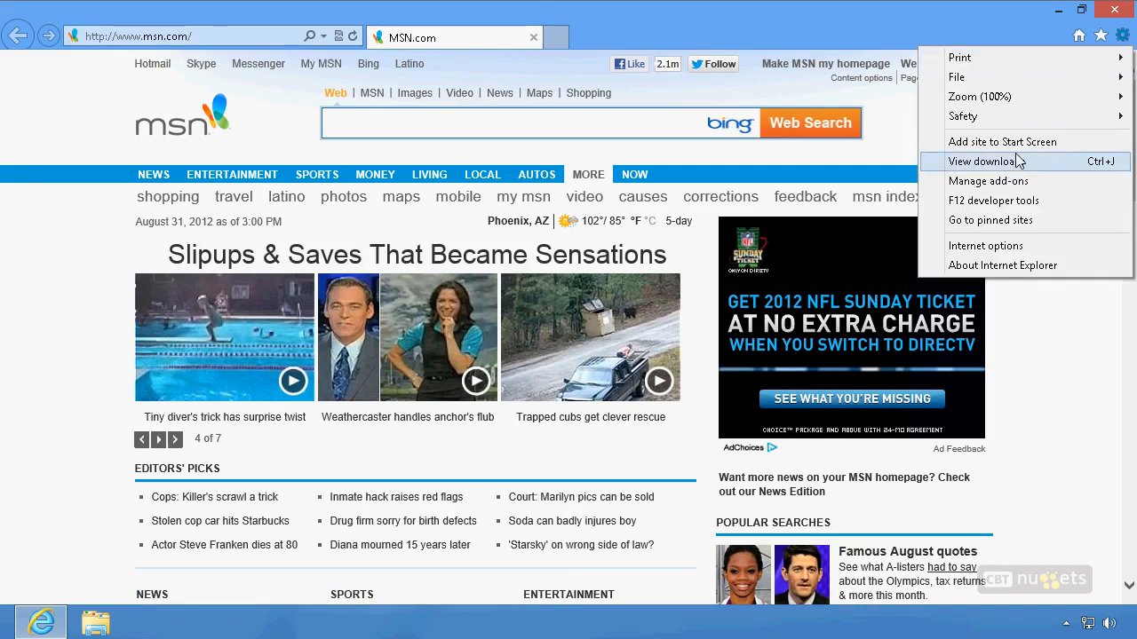
mouse_move(986, 116)
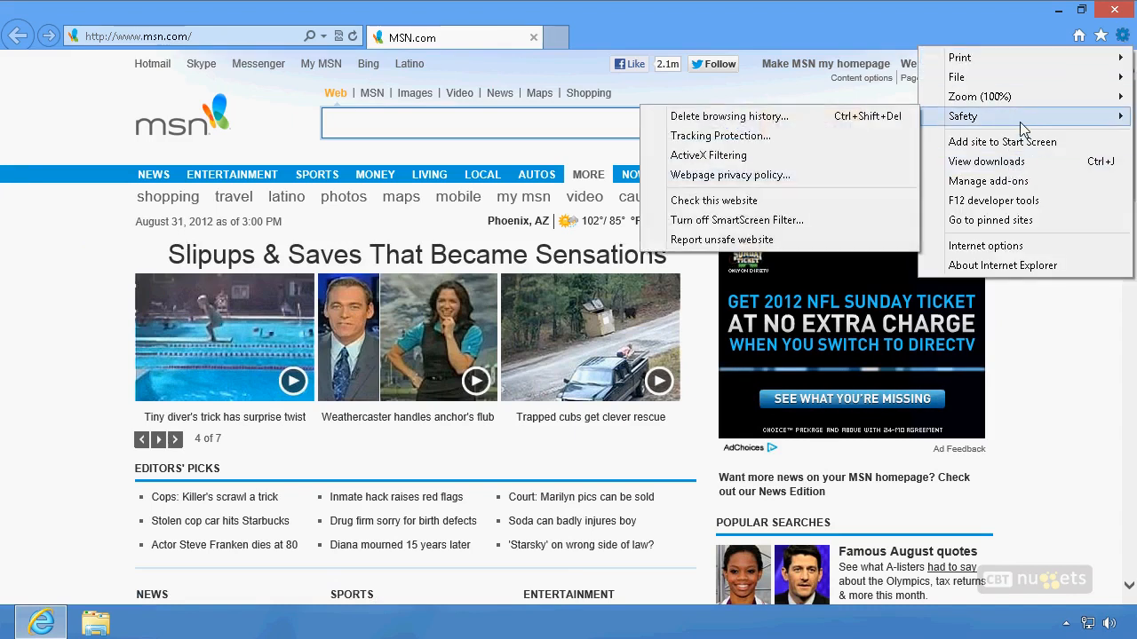
left_click(829, 23)
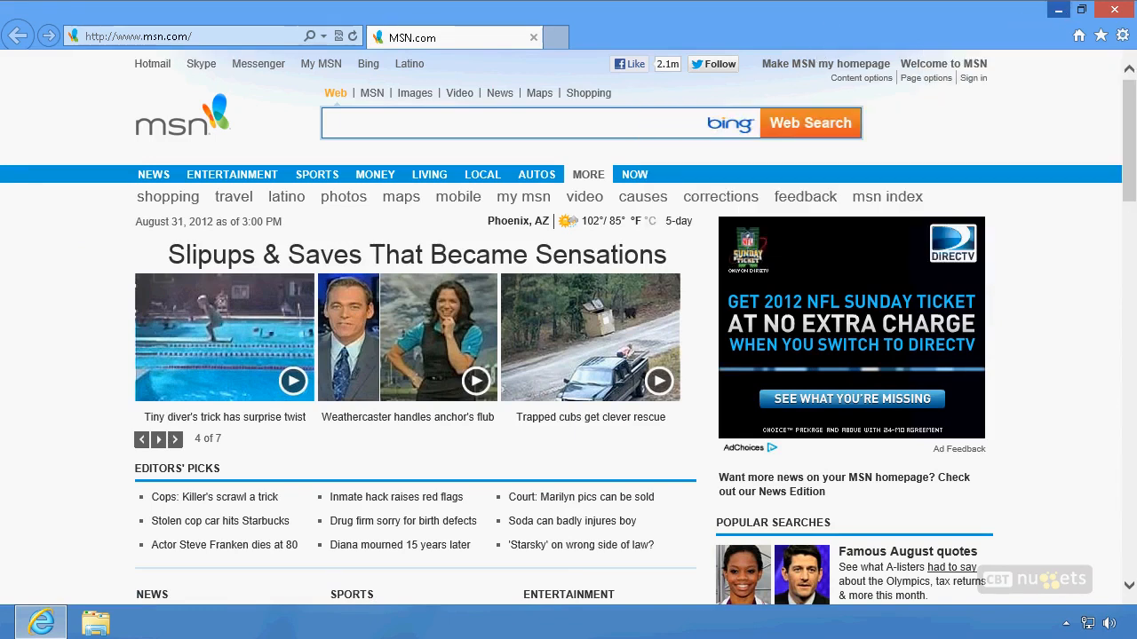
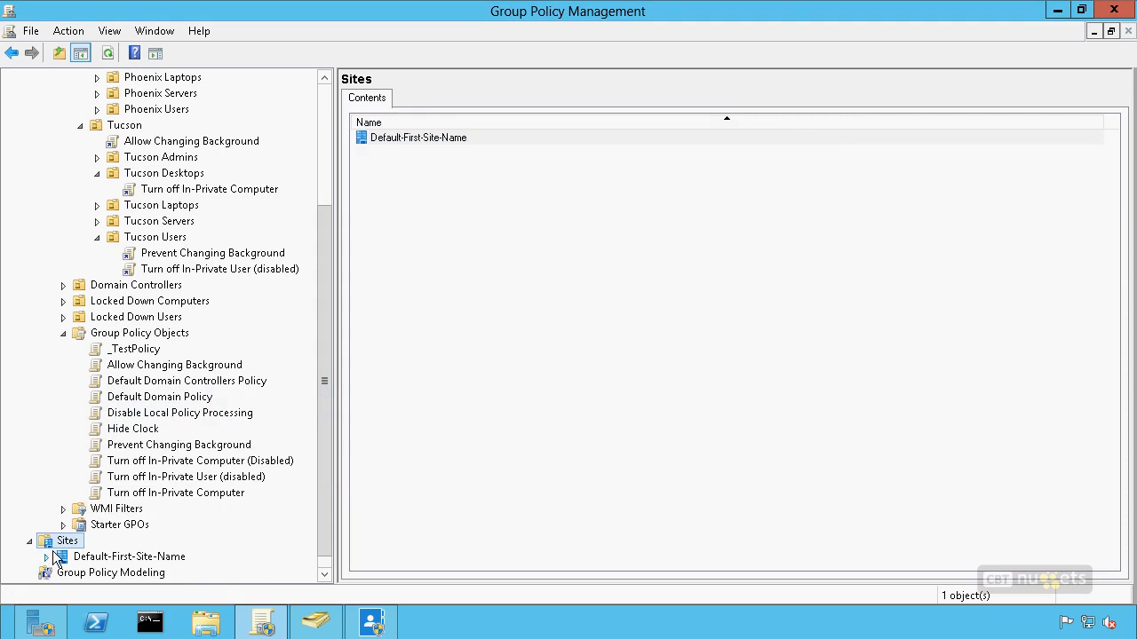
Step: Link the Hide Clock GPO to the Default-First-Site-Name site and confirm the link
left_click(118, 560)
right_click(119, 559)
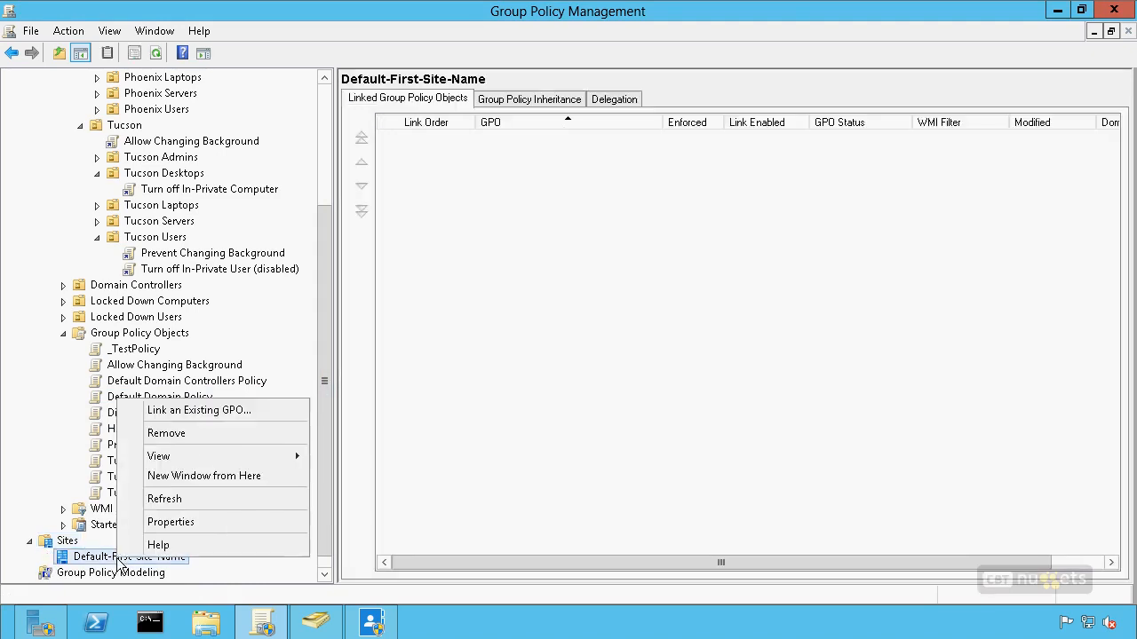
left_click(402, 402)
left_click_drag(133, 429, 116, 561)
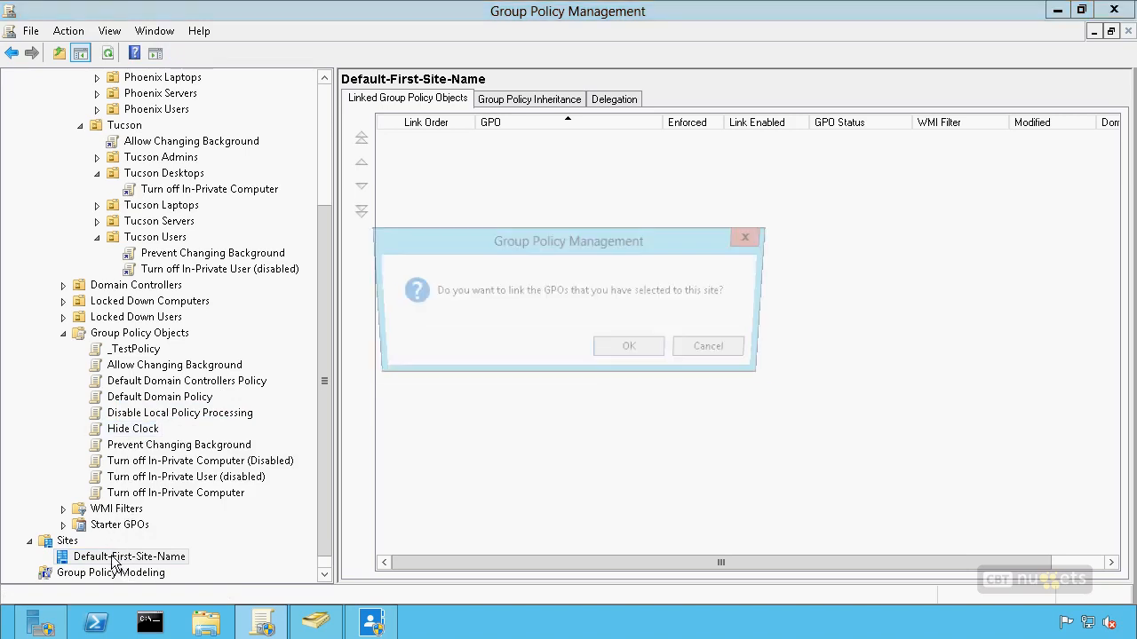
left_click(653, 352)
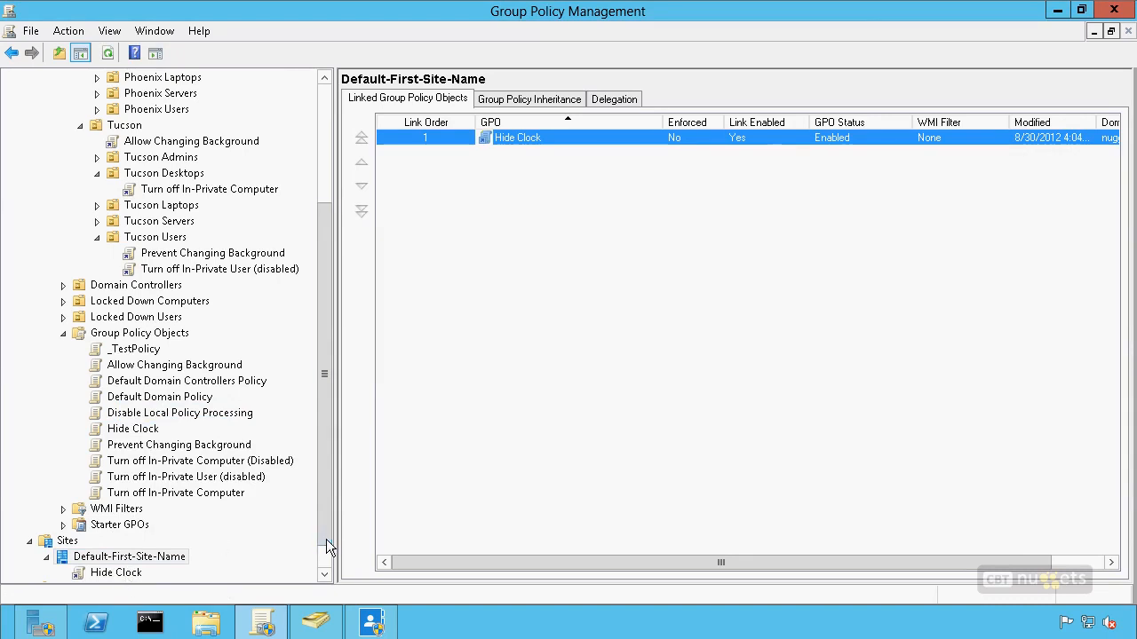
Step: Delete the Hide Clock link from the Default-First-Site-Name site and confirm the removal
scroll(317, 550, "down", 1)
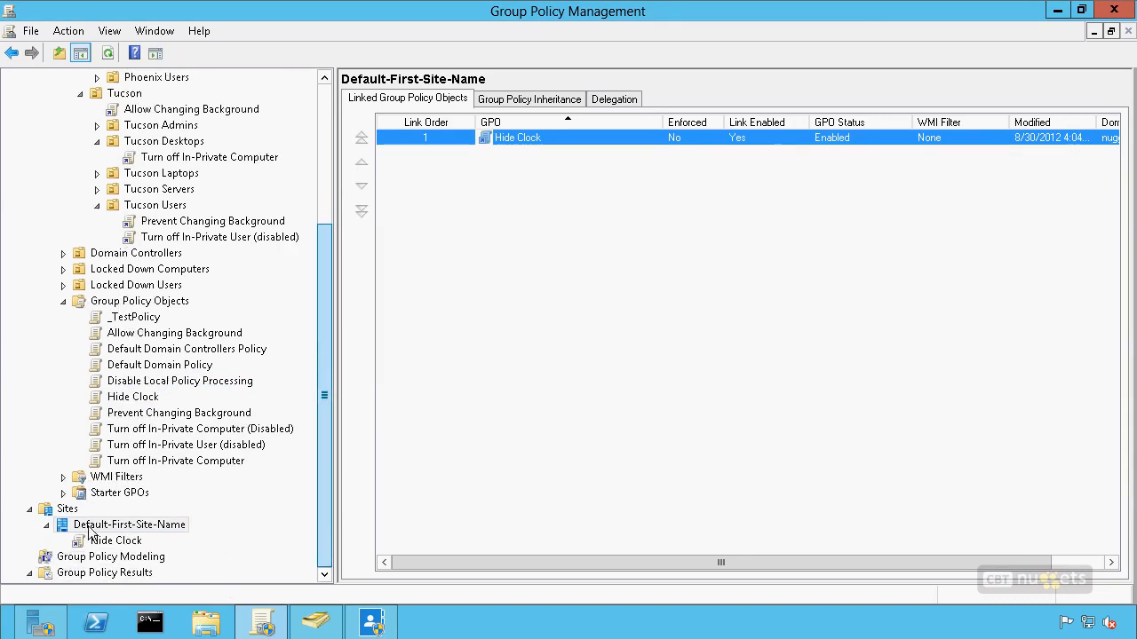
left_click(130, 547)
right_click(130, 548)
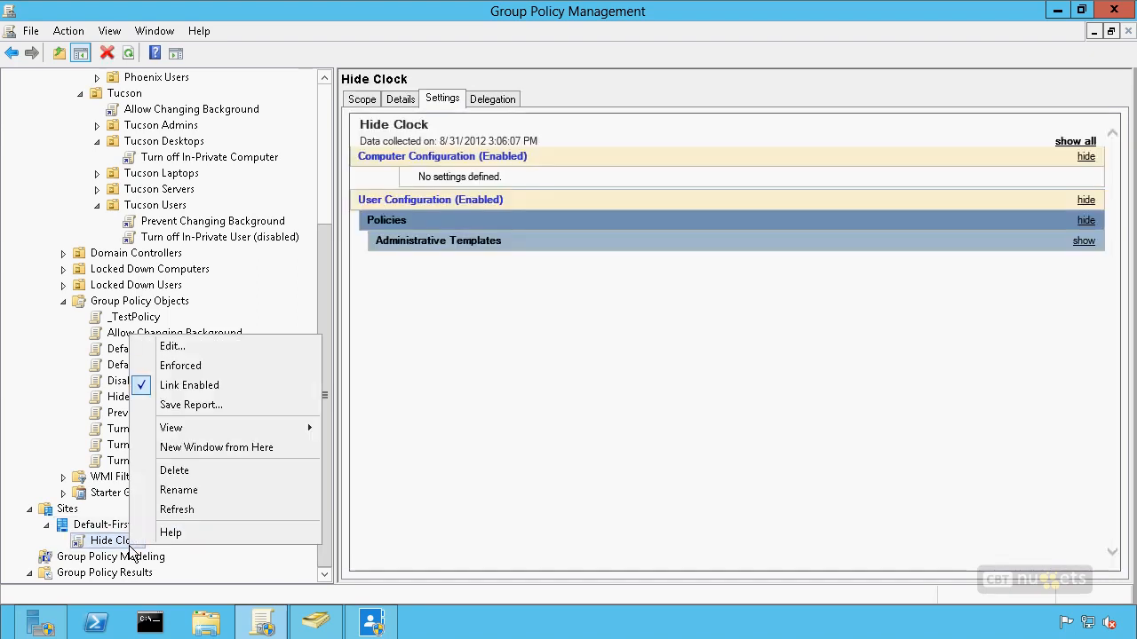
left_click(199, 472)
left_click(582, 359)
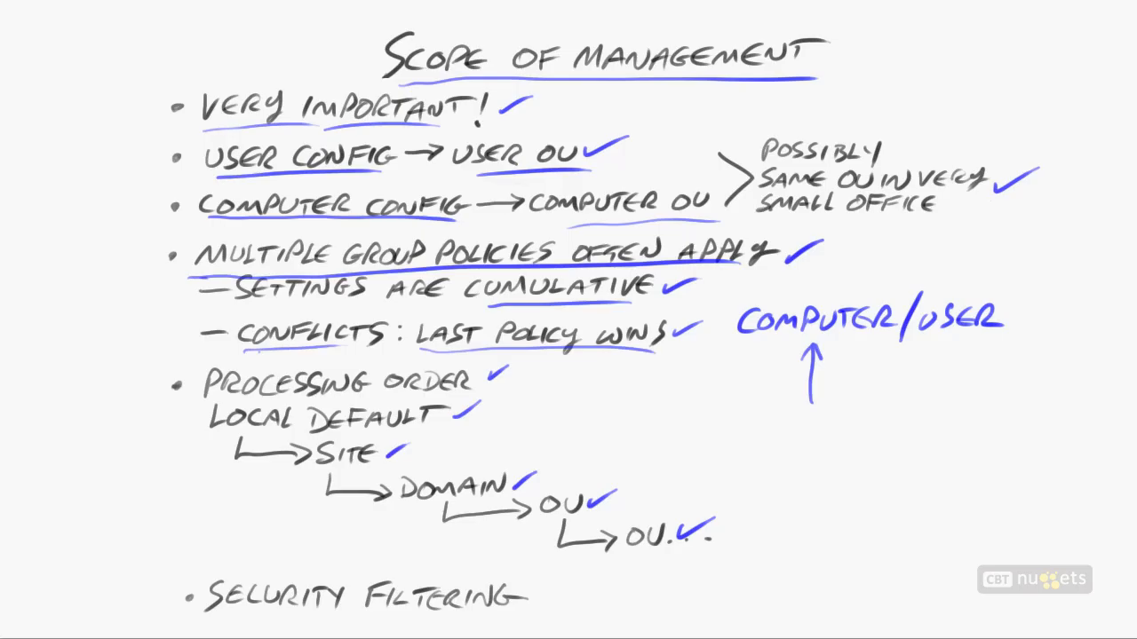
left_click_drag(543, 595, 563, 592)
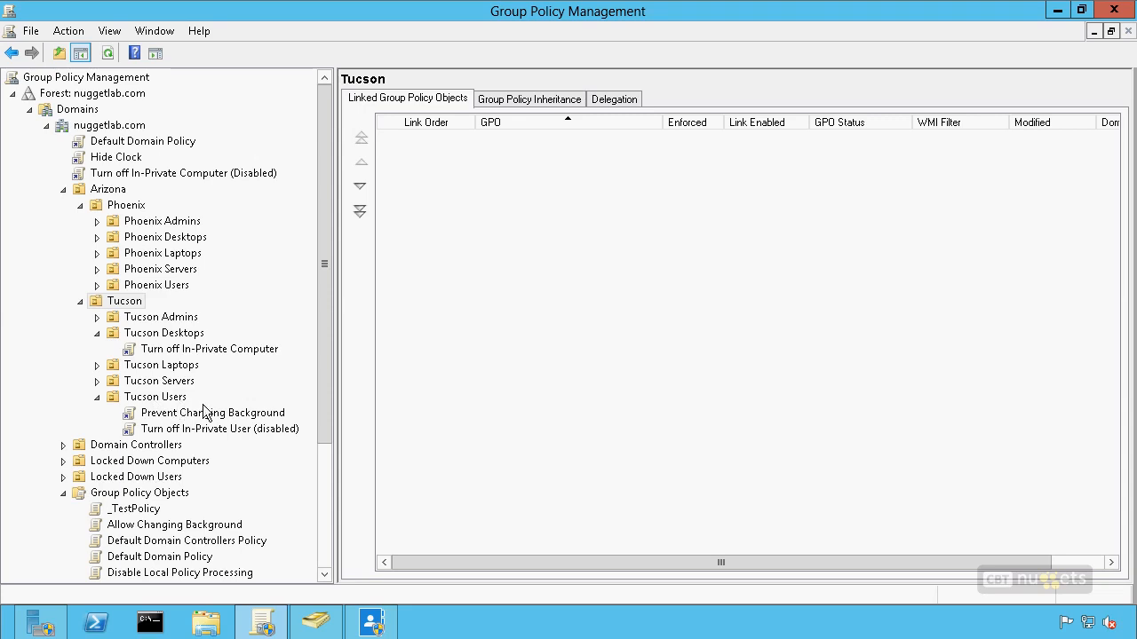
Step: Examine the Prevent Changing Background GPO's delegation and the Read and Apply group policy permissions of Authenticated Users, leaving its security settings without changes
left_click(205, 416)
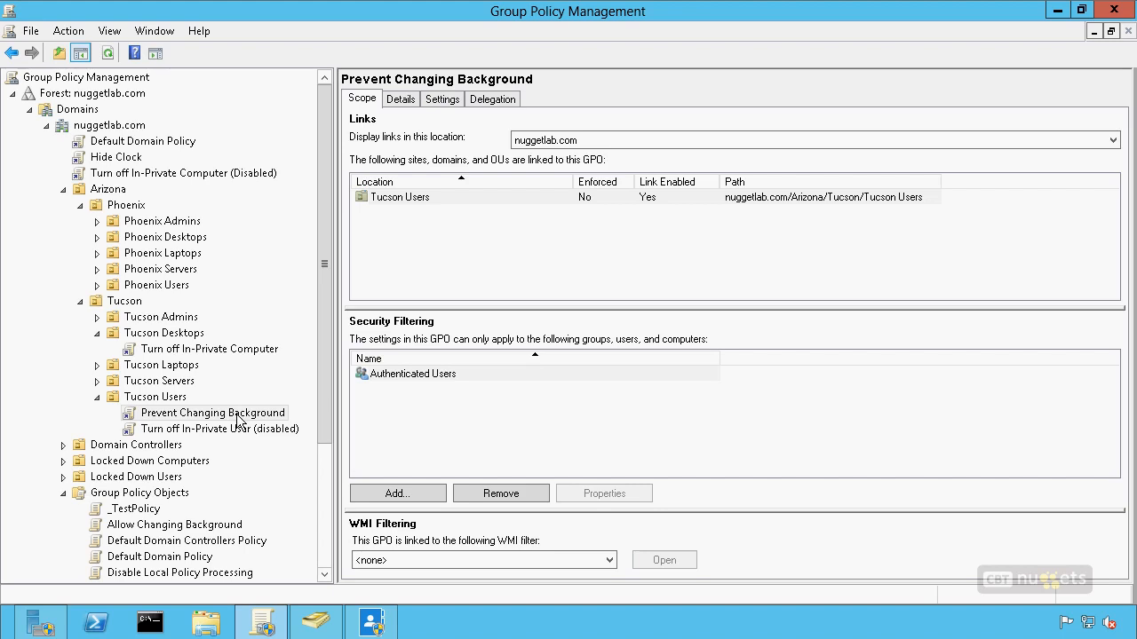
left_click(238, 420)
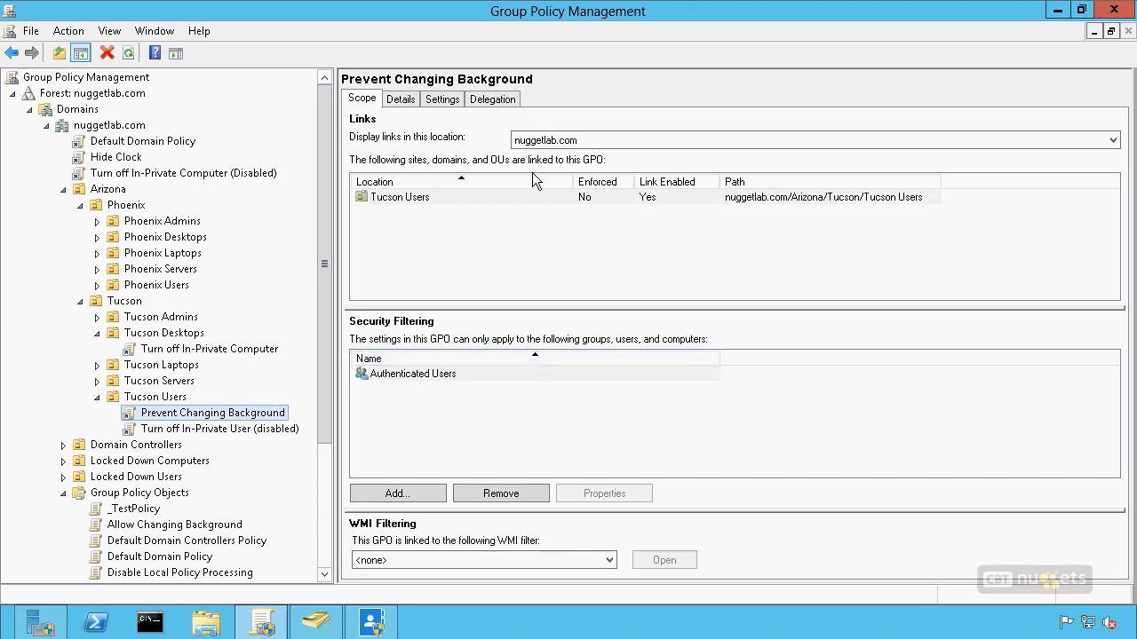
left_click(496, 103)
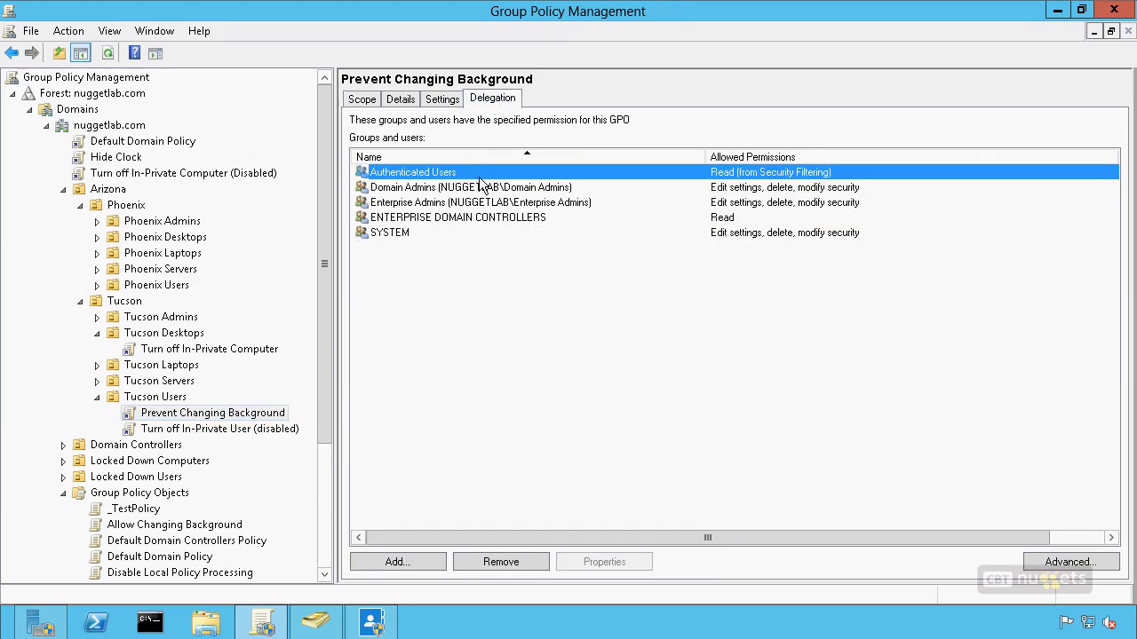
left_click(1057, 569)
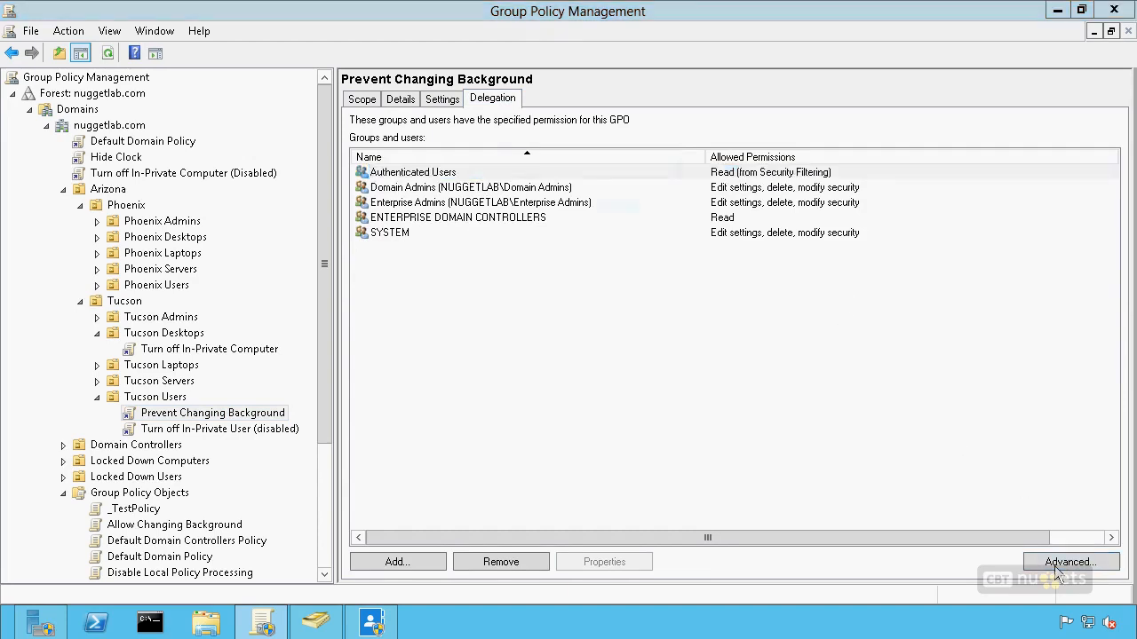
left_click(469, 222)
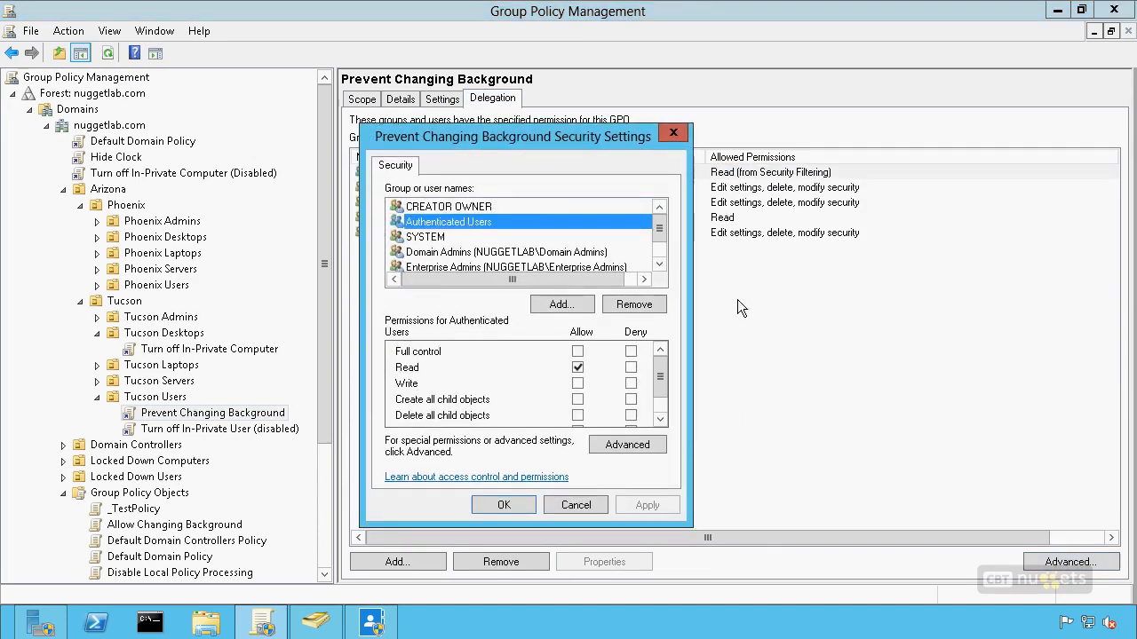
left_click(408, 370)
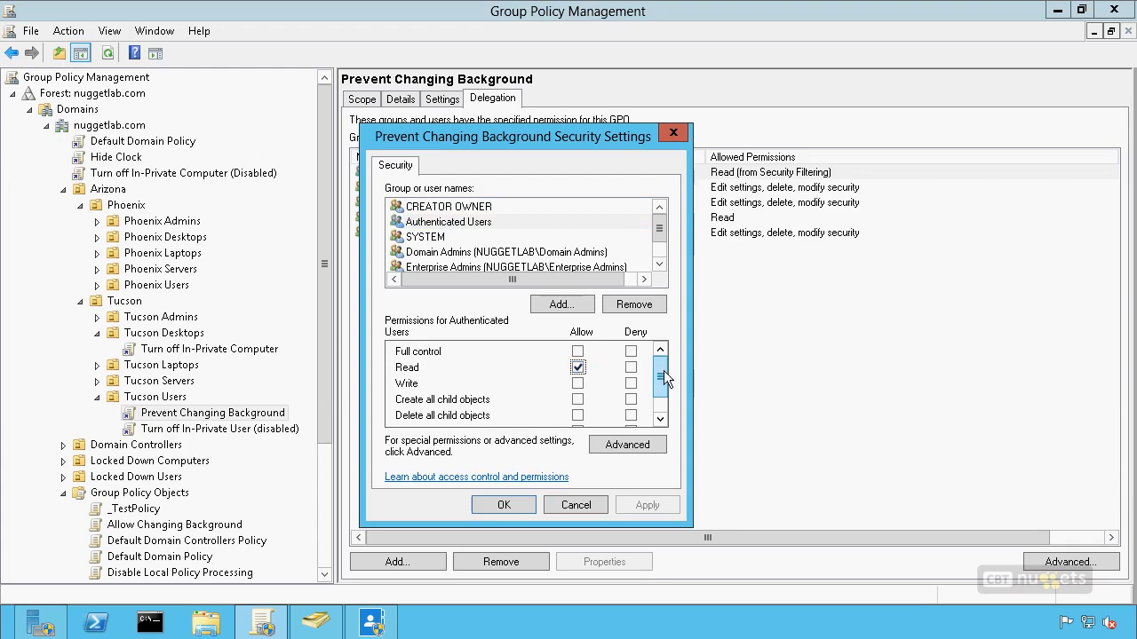
left_click_drag(663, 370, 659, 402)
left_click(433, 402)
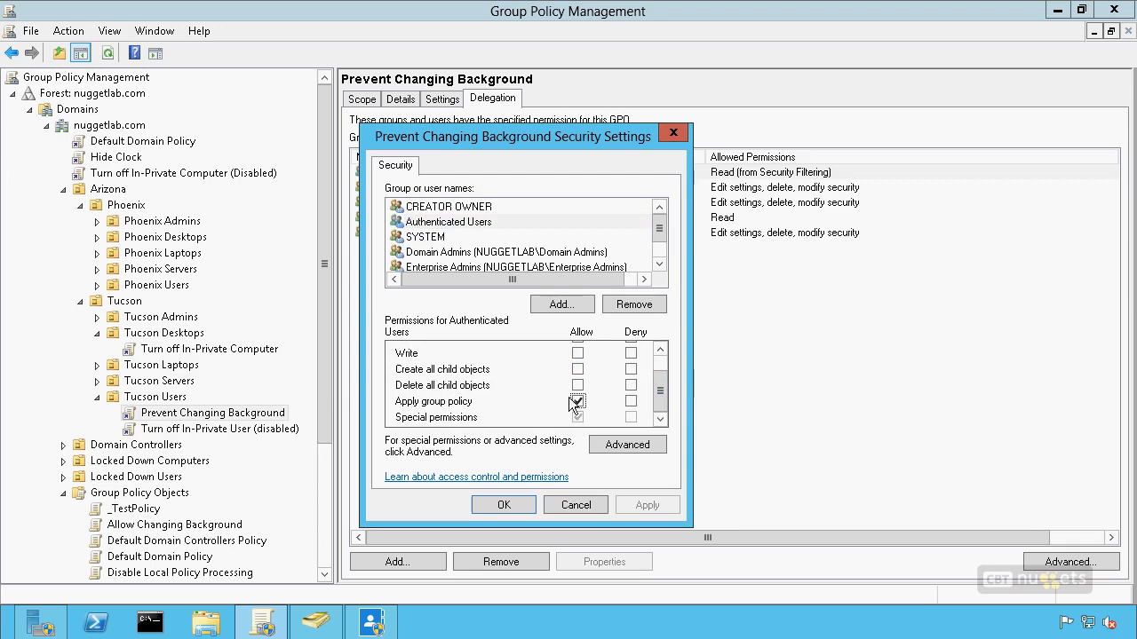
left_click(595, 505)
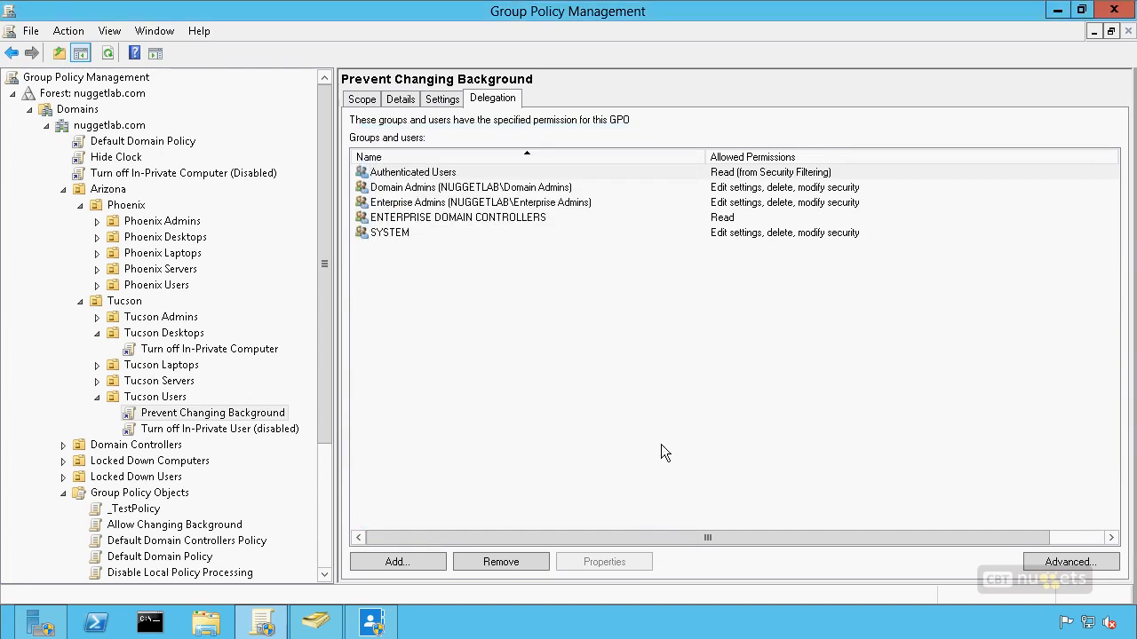
left_click(662, 446)
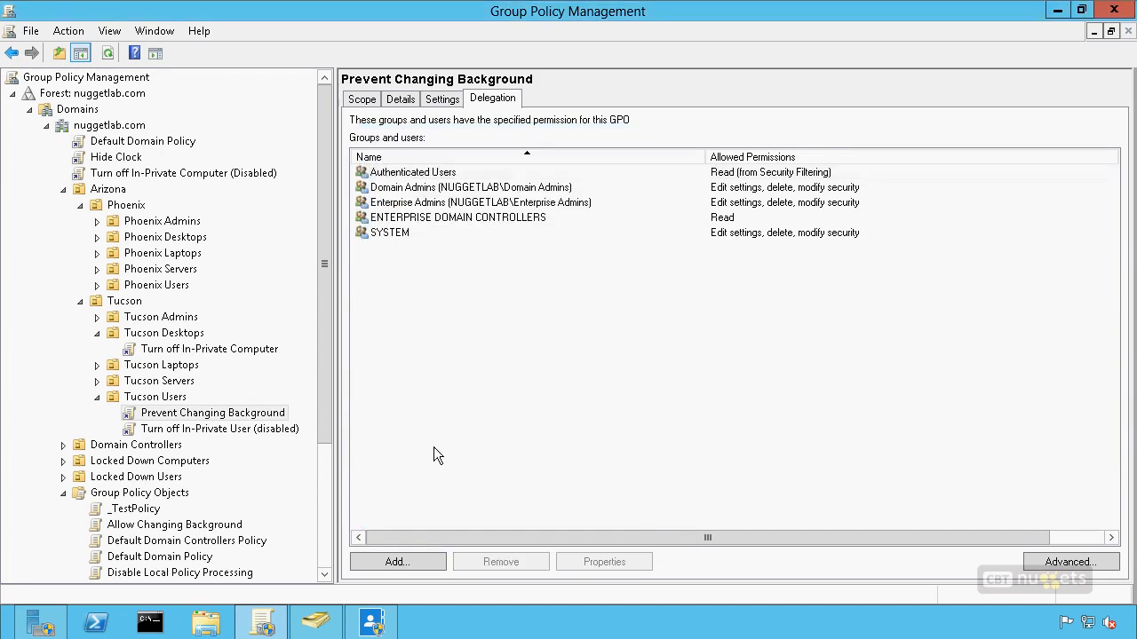
left_click(397, 564)
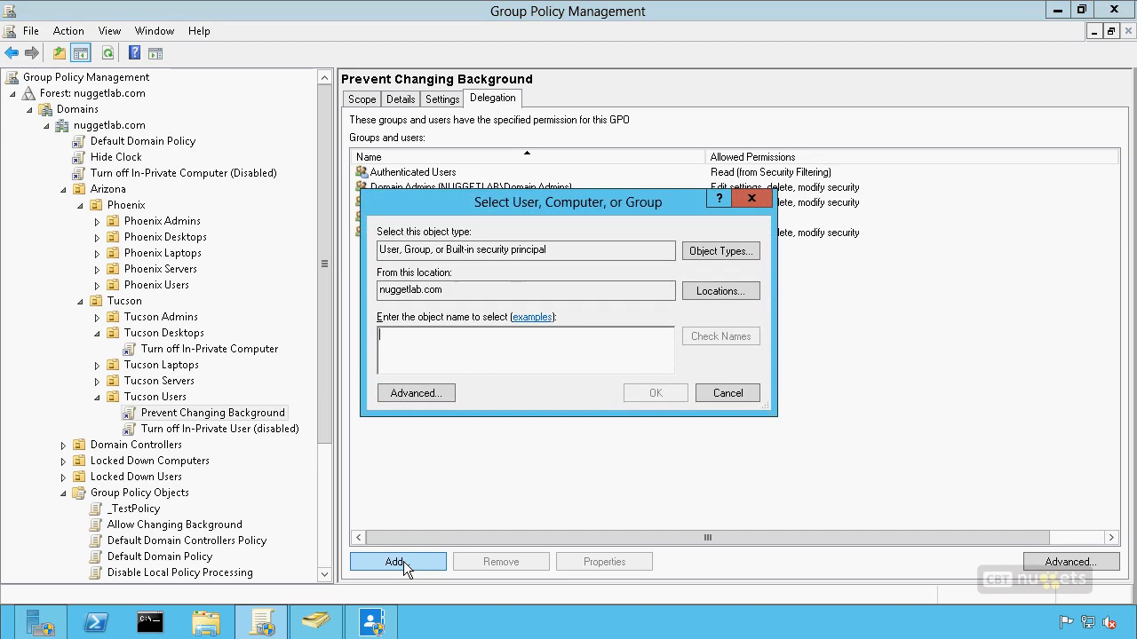
type("tucsonuser01")
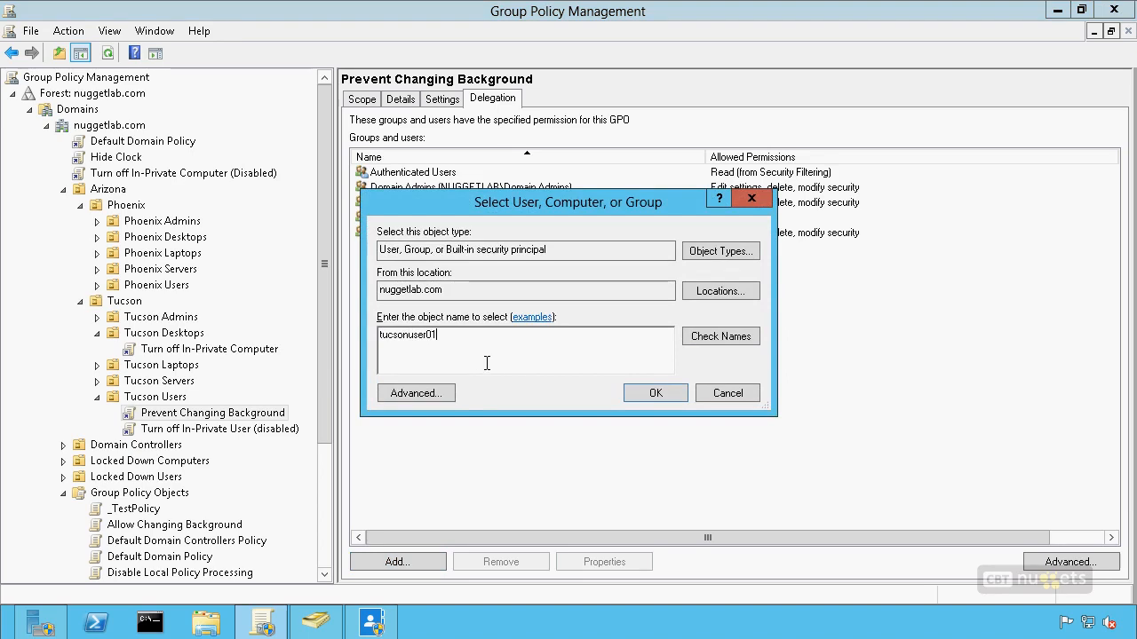
left_click(644, 392)
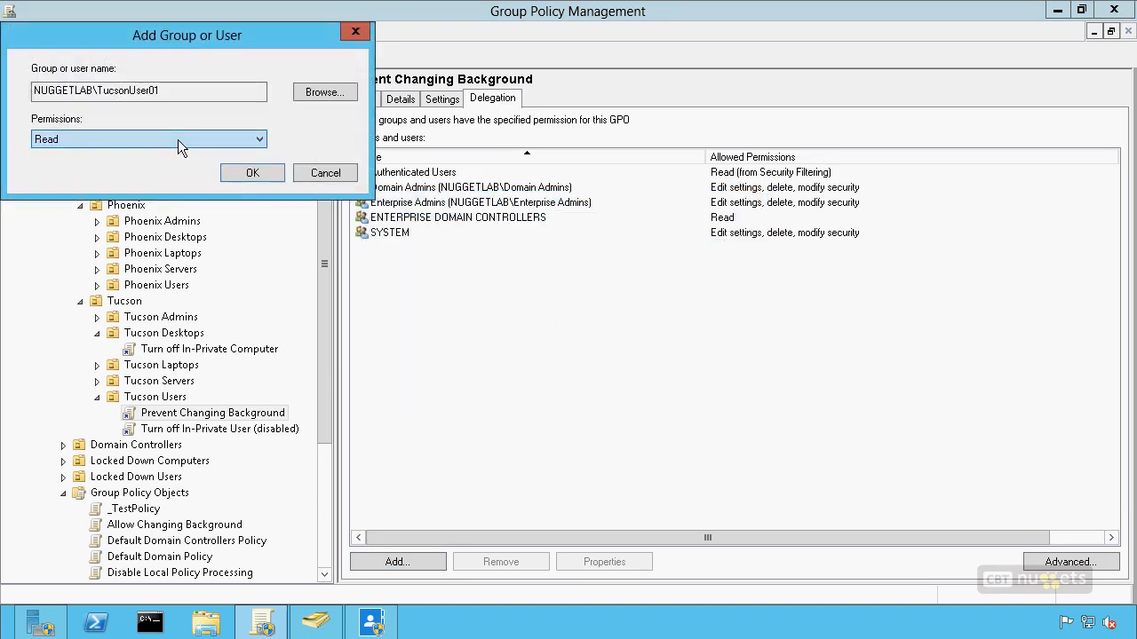
left_click(178, 140)
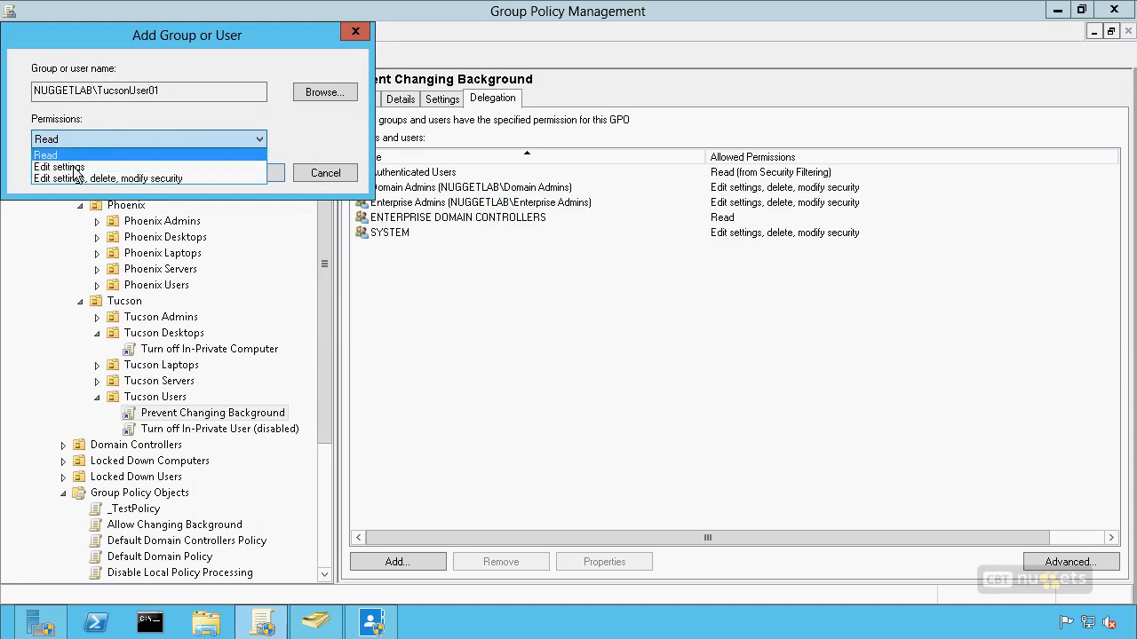
left_click(338, 173)
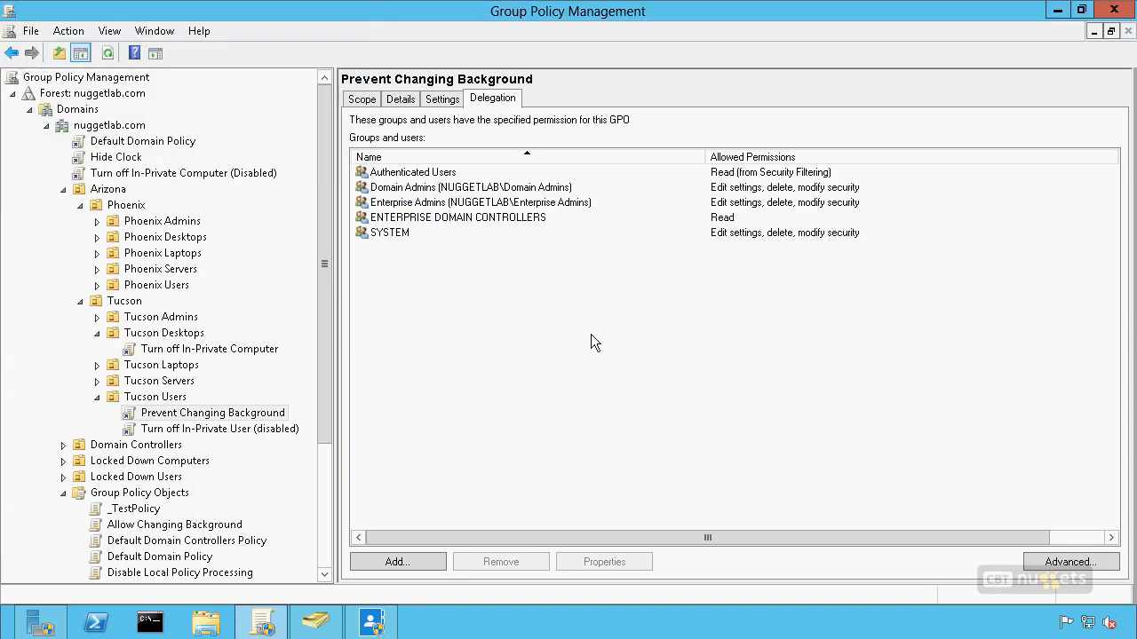
Step: Add TucsonUser01 to the advanced security settings of the Prevent Changing Background GPO
left_click(1071, 562)
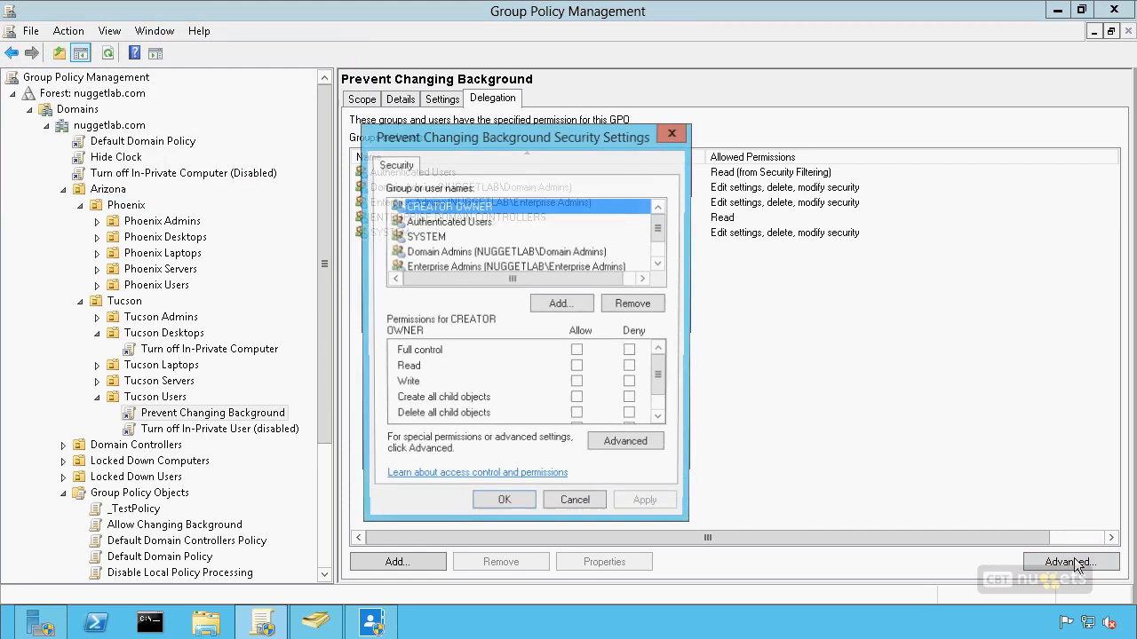
left_click(579, 302)
type("tucso")
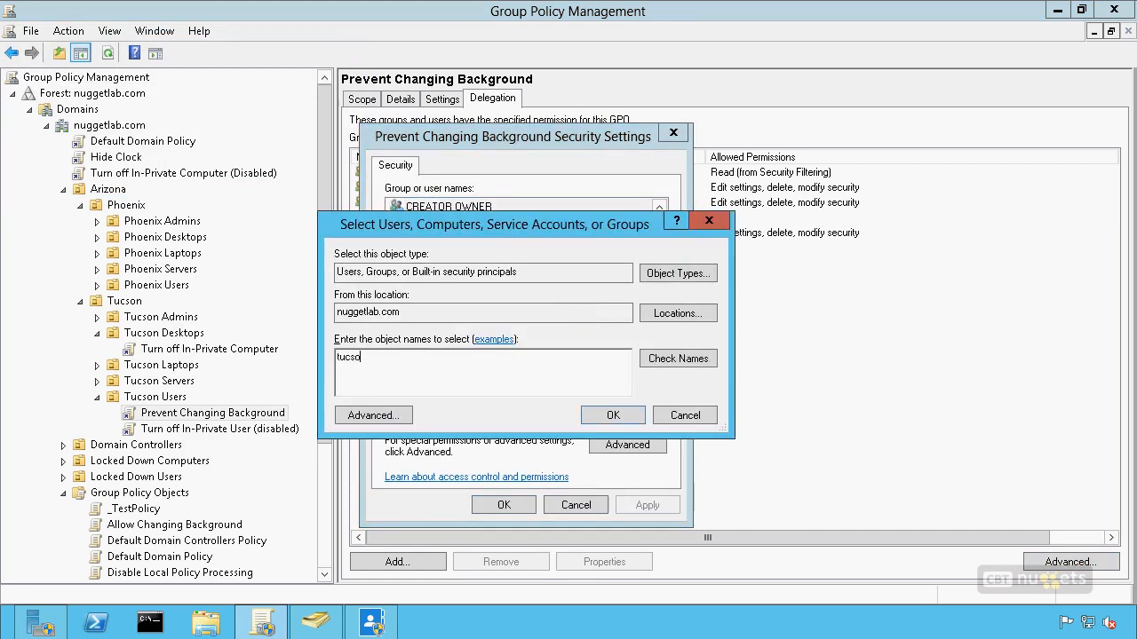
type("nuser01")
key("Return")
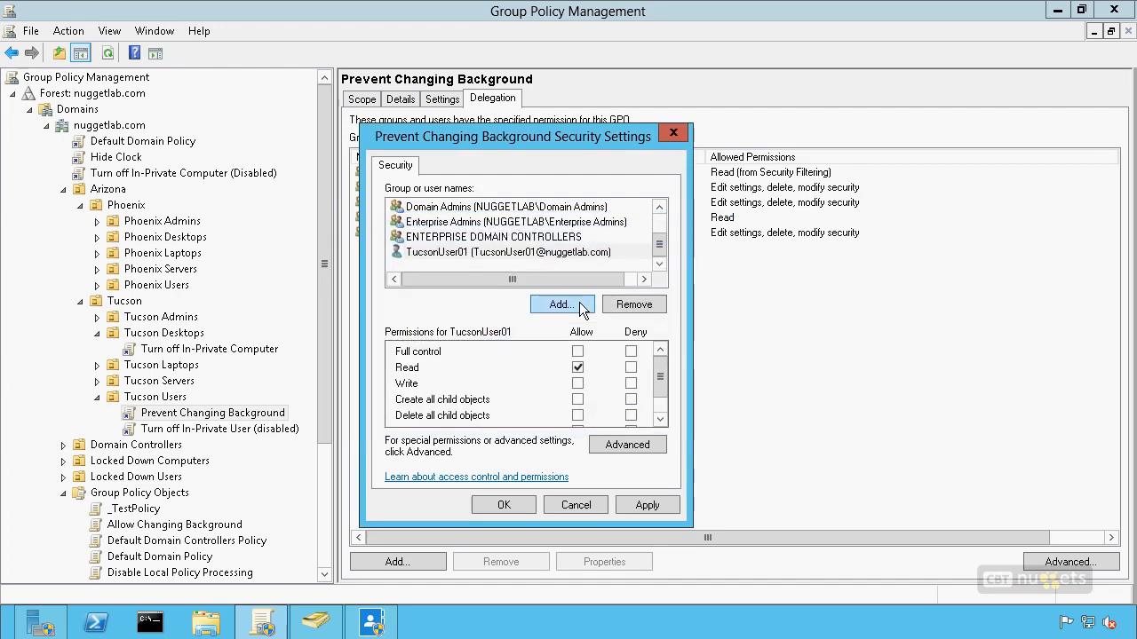
Step: Deny TucsonUser01 the Apply group policy permission on the Prevent Changing Background GPO and confirm the deny entry
left_click(458, 252)
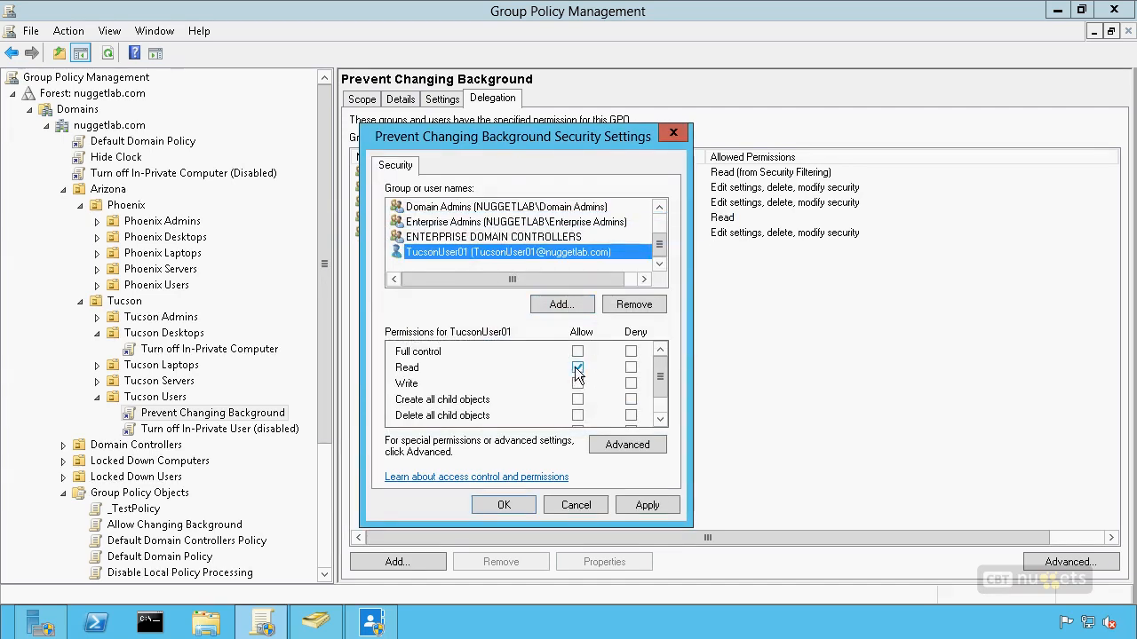
left_click_drag(661, 382, 659, 405)
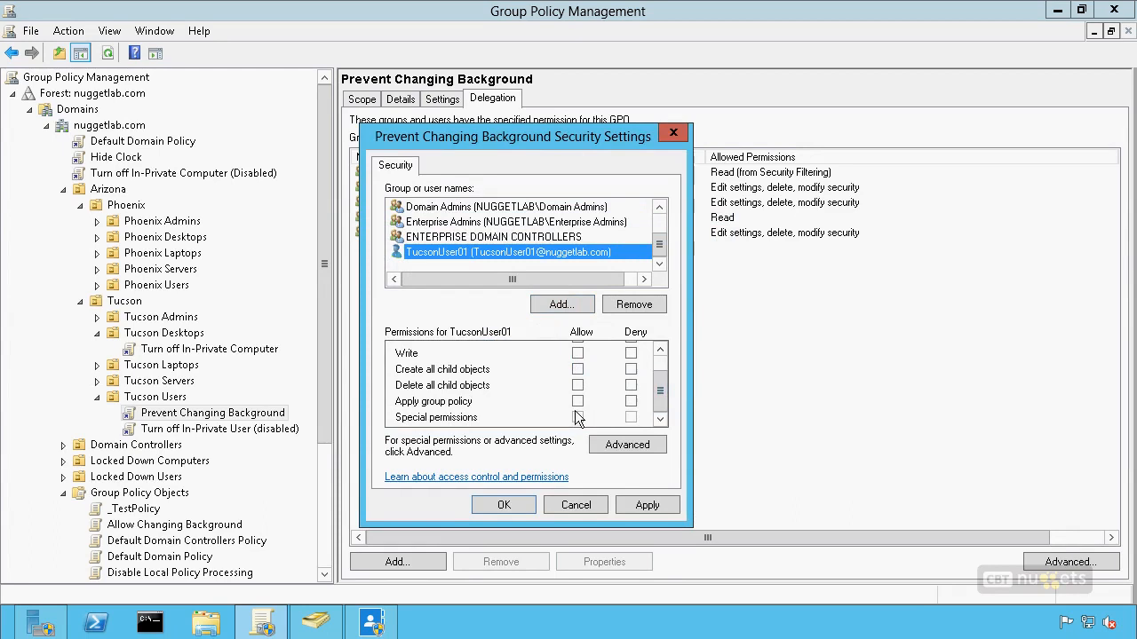
left_click(631, 404)
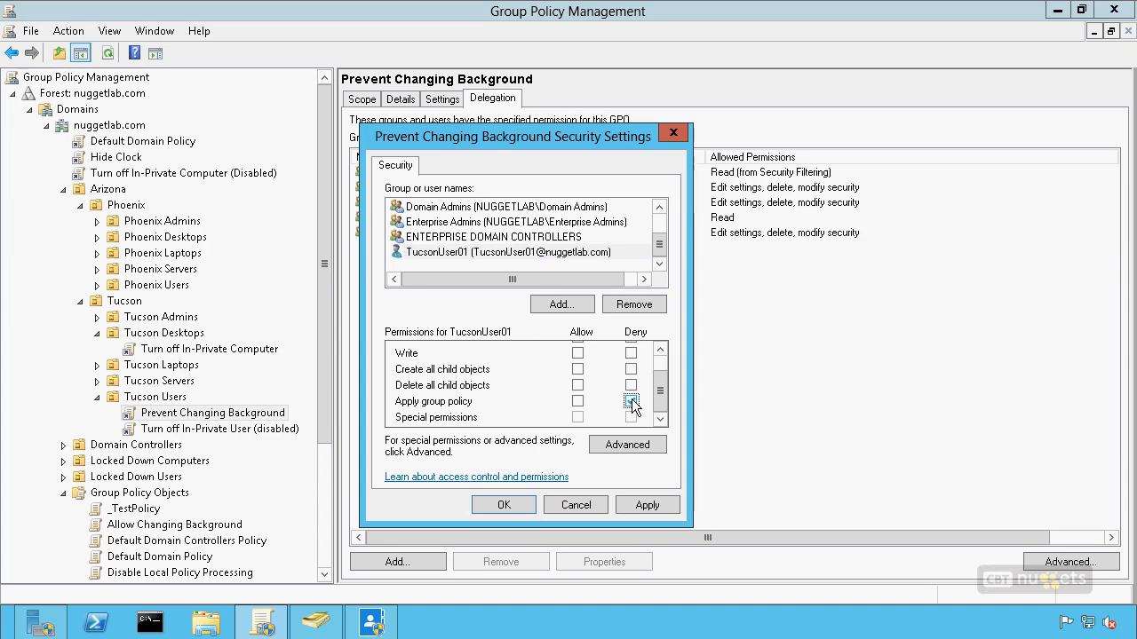
left_click(632, 401)
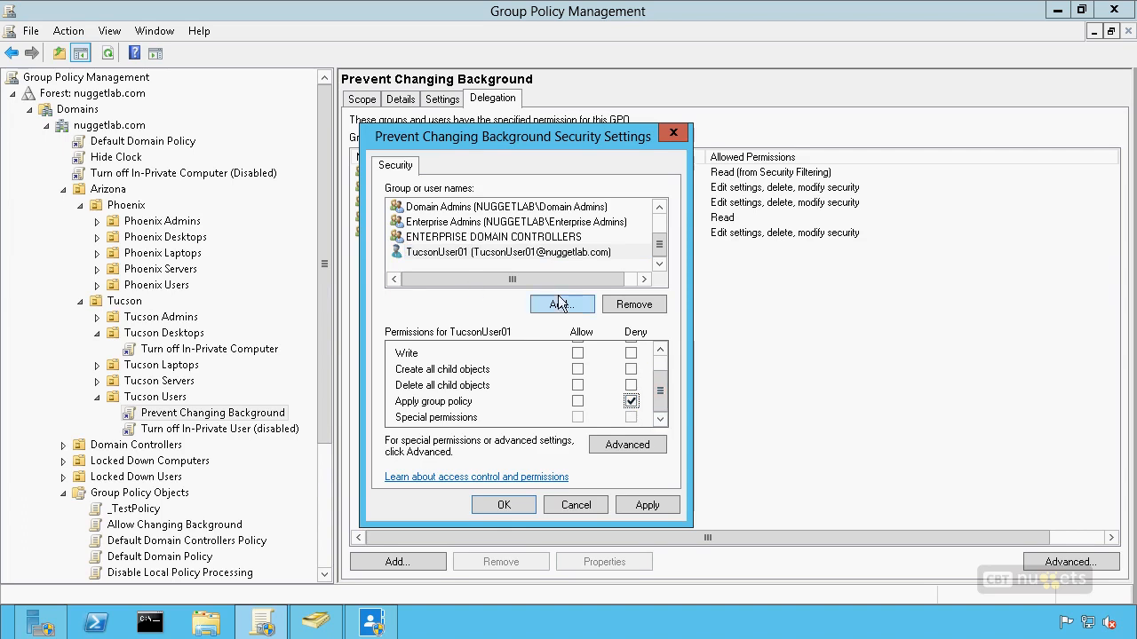
left_click_drag(657, 241, 657, 218)
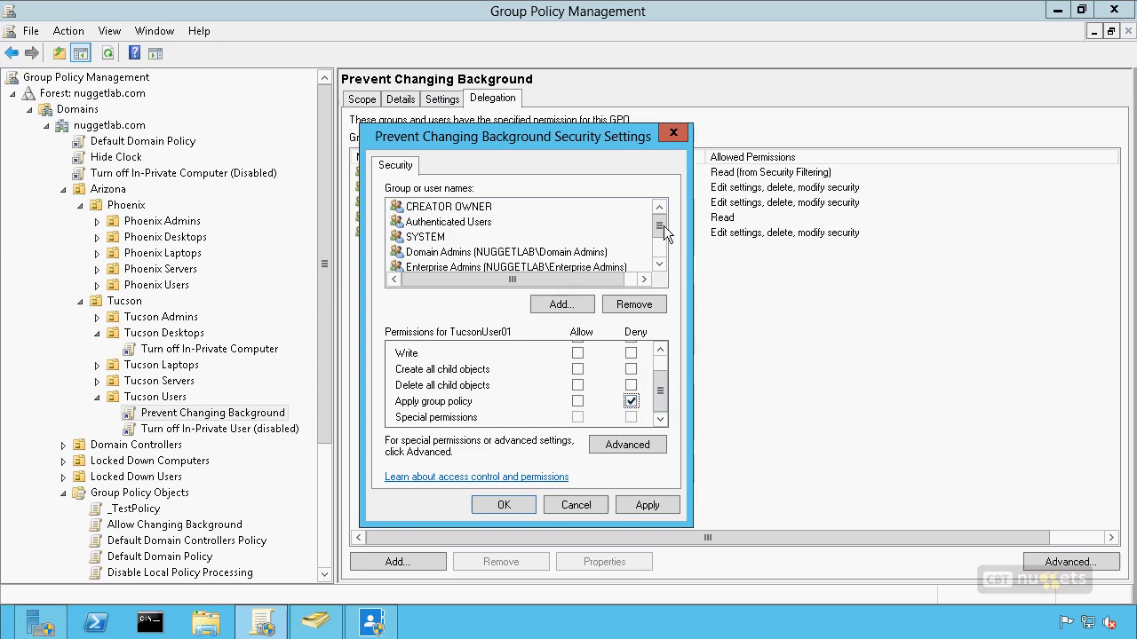
left_click_drag(659, 226, 659, 243)
left_click(516, 255)
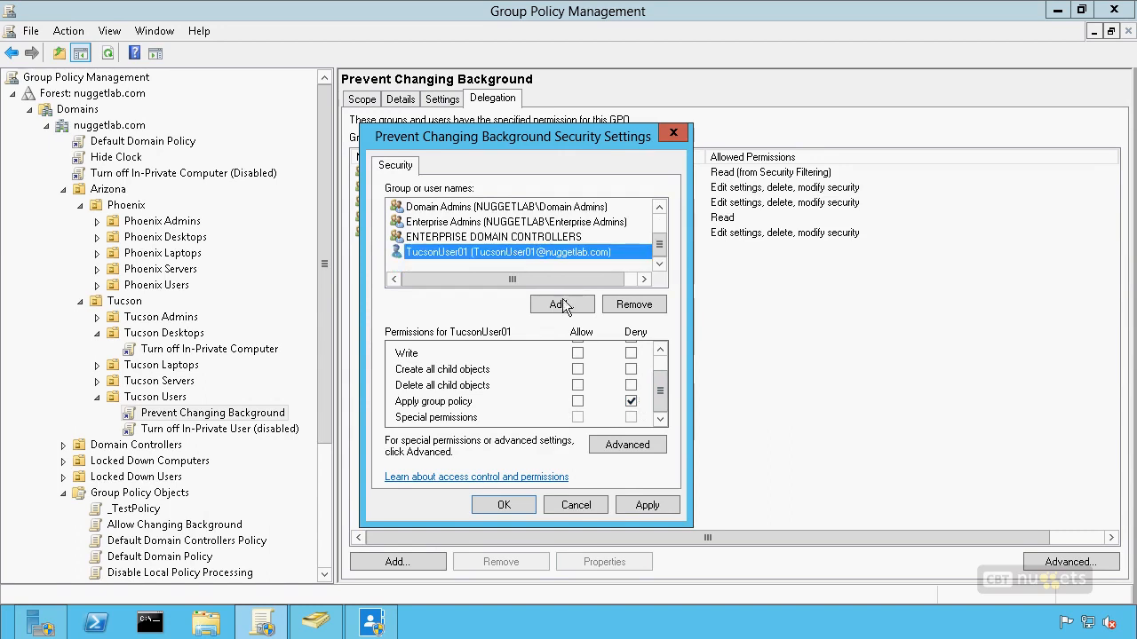
left_click(524, 506)
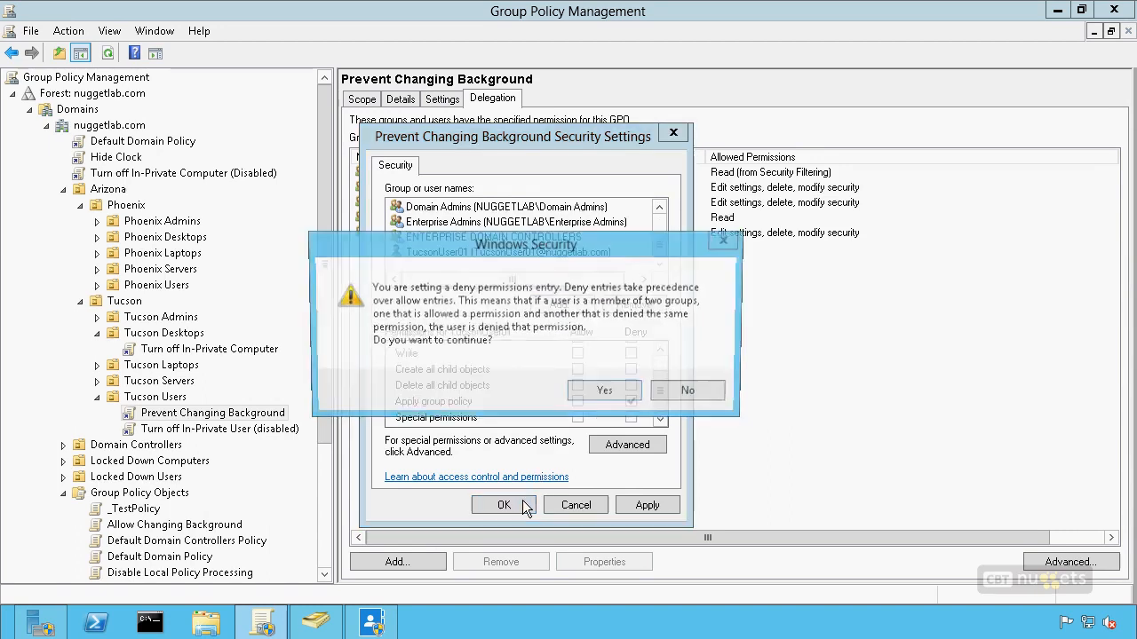
left_click(606, 393)
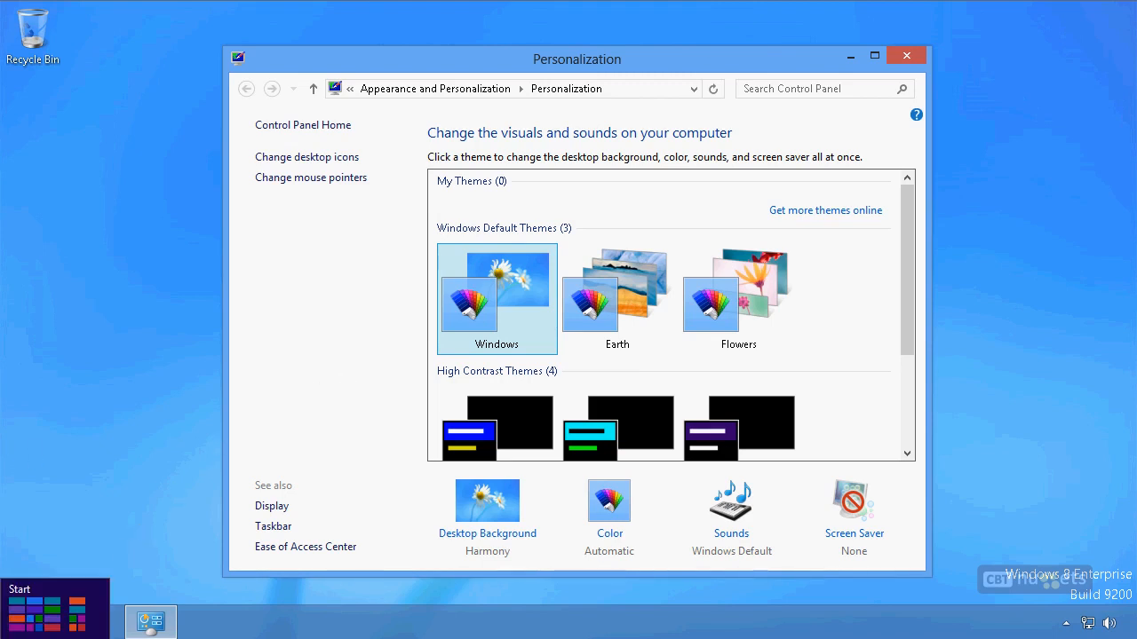
Step: Switch to the Windows 8 client and open the Desktop Background settings to check whether the background can be changed
left_click(2, 637)
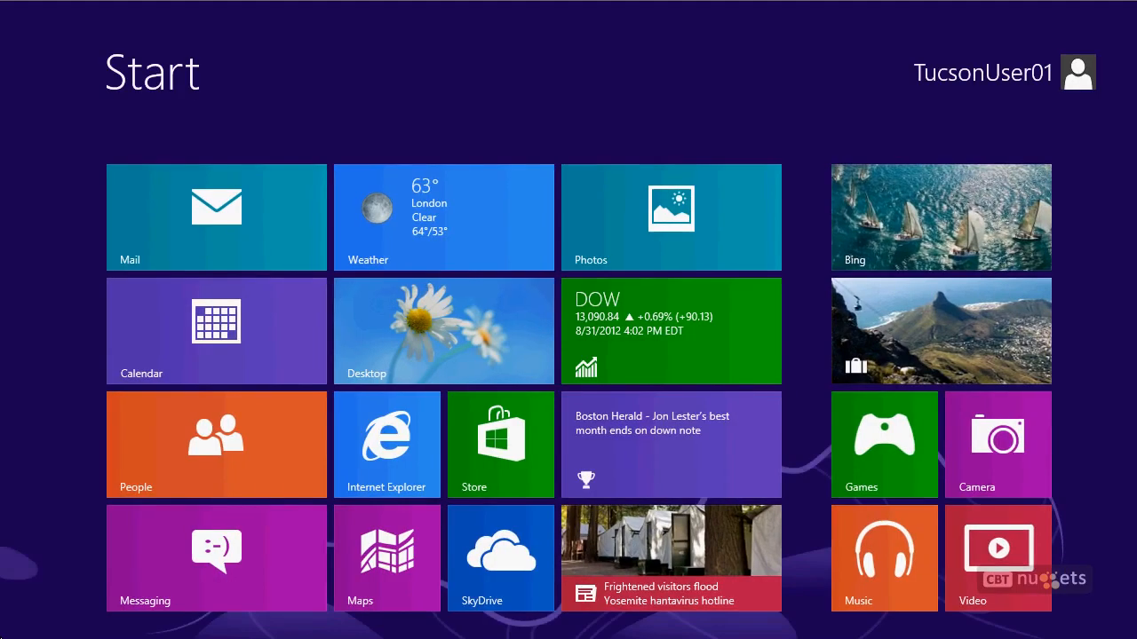
left_click(1, 638)
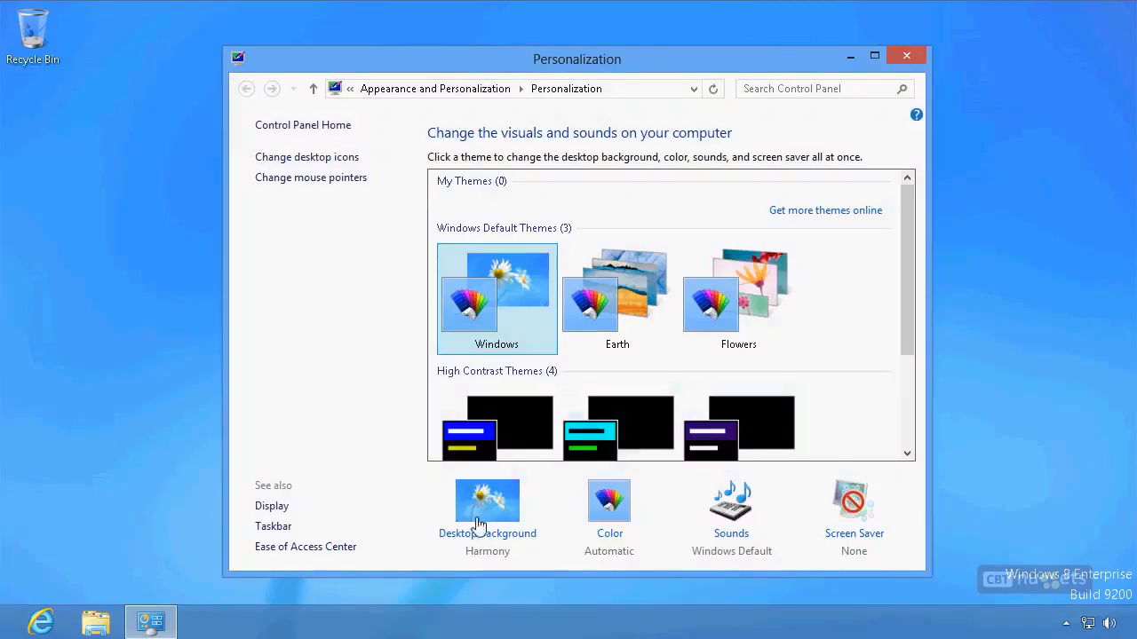
left_click(480, 518)
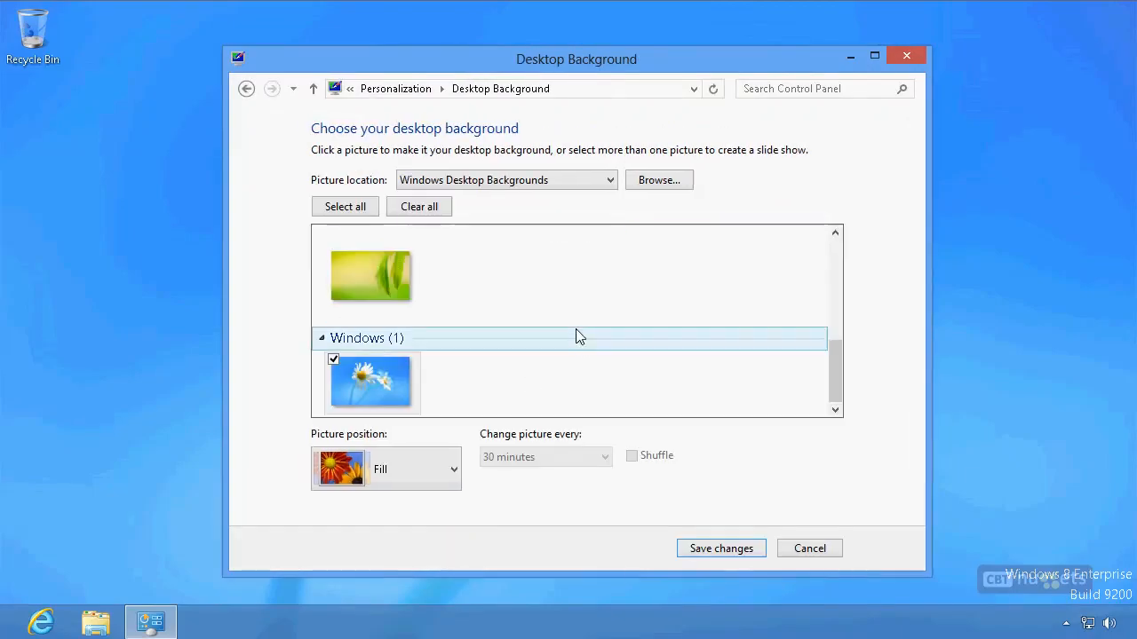
Step: Test changing the client's desktop background with the green leaf picture and a blue Earth picture, and cancel the selection
left_click(402, 274)
scroll(616, 307, "up", 5)
left_click(617, 306)
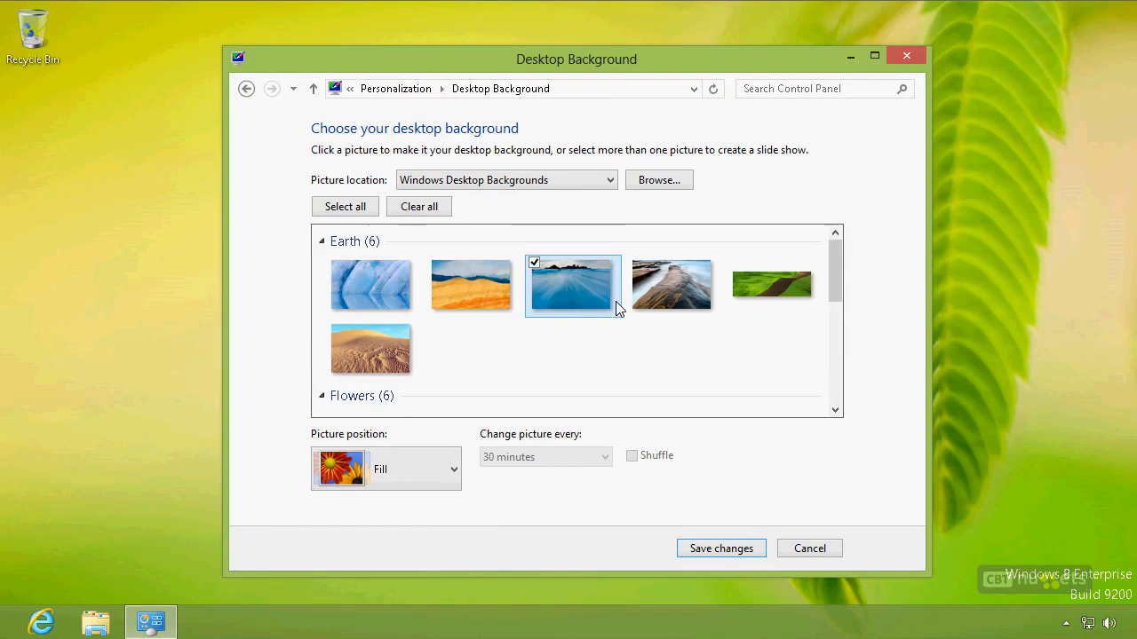
left_click(809, 549)
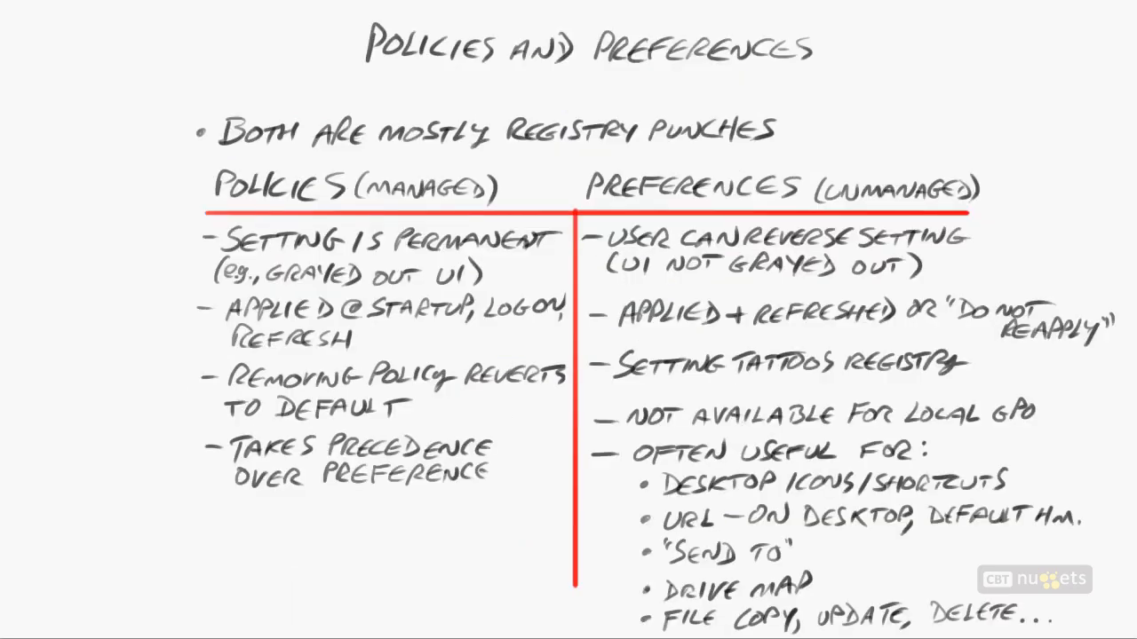
left_click_drag(368, 79, 826, 69)
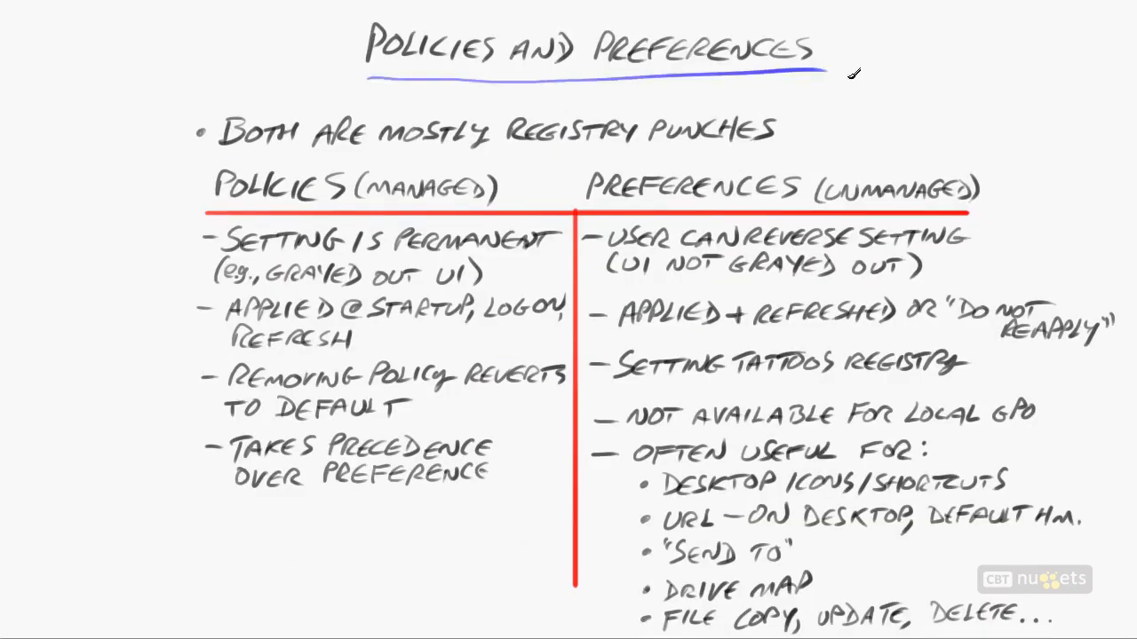
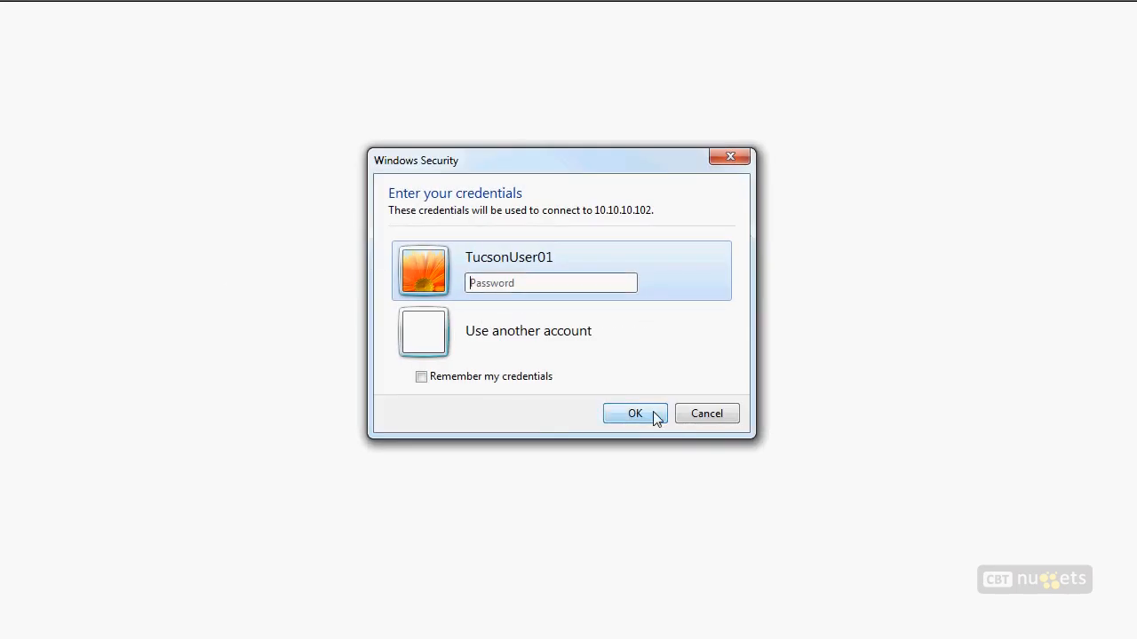
Step: Sign in to the Windows 8 client as TucsonUser01 with the account password and check the mapped drives under Computer
left_click(635, 414)
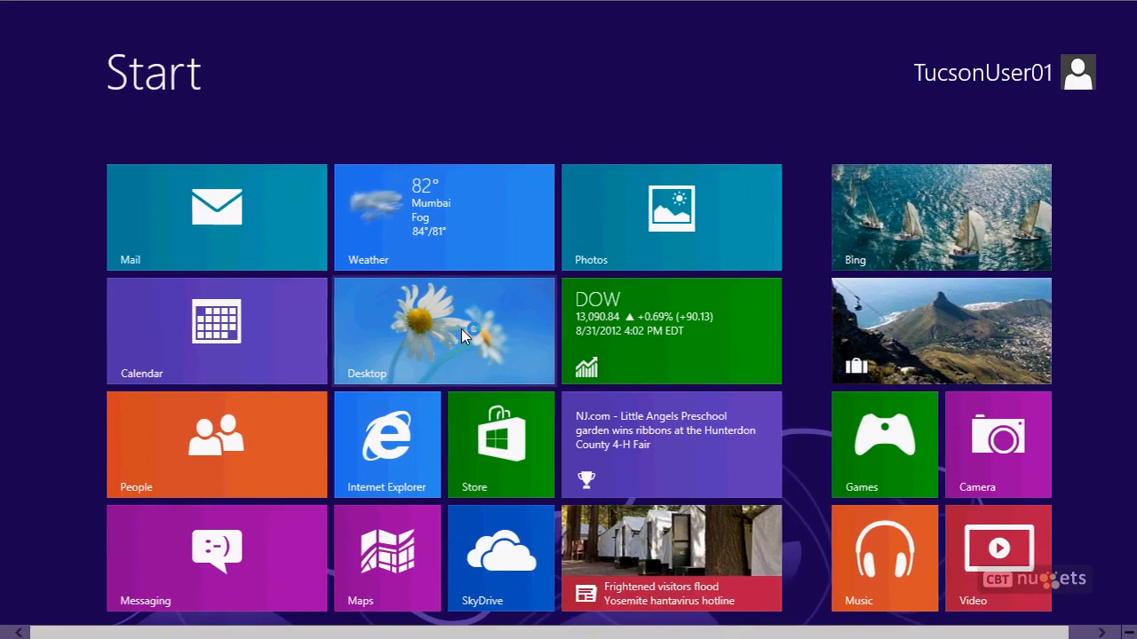
left_click(461, 328)
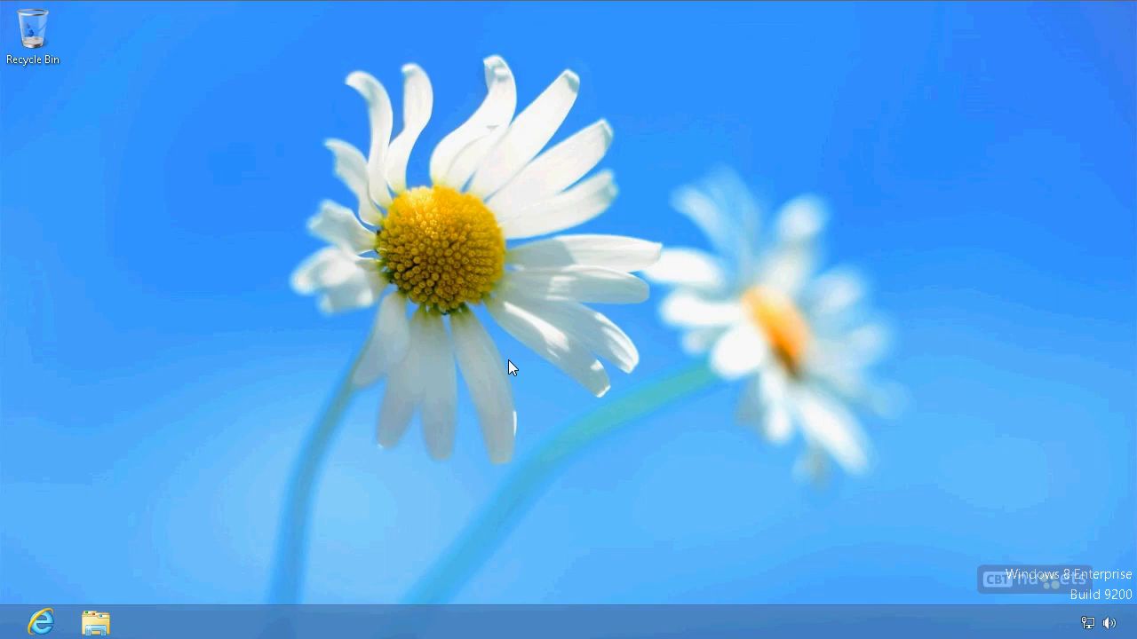
left_click(96, 623)
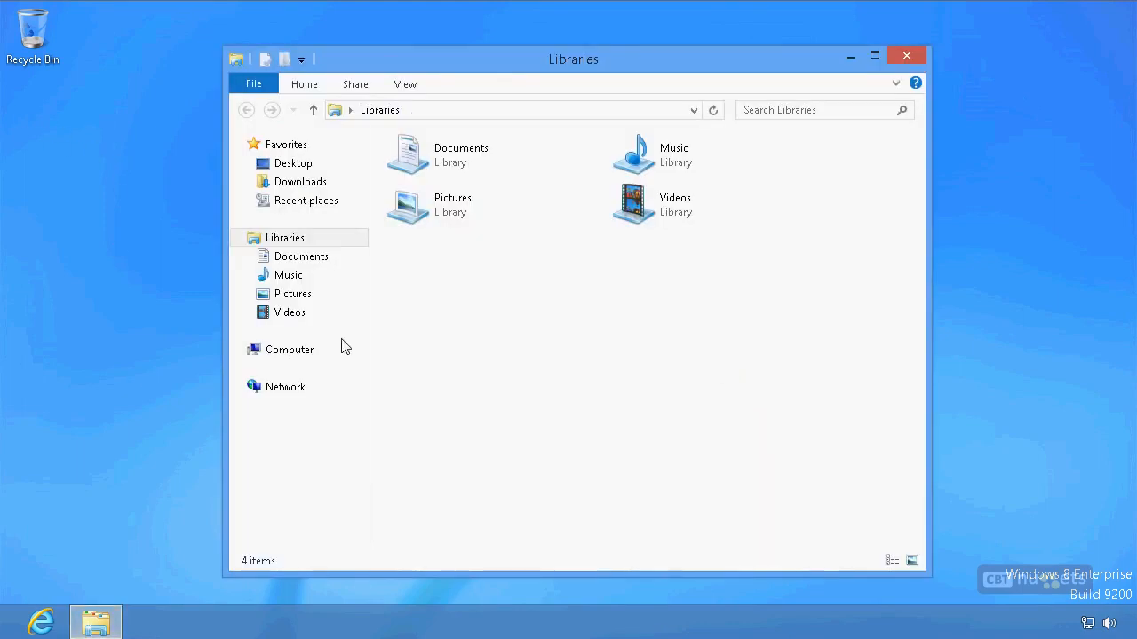
left_click(290, 353)
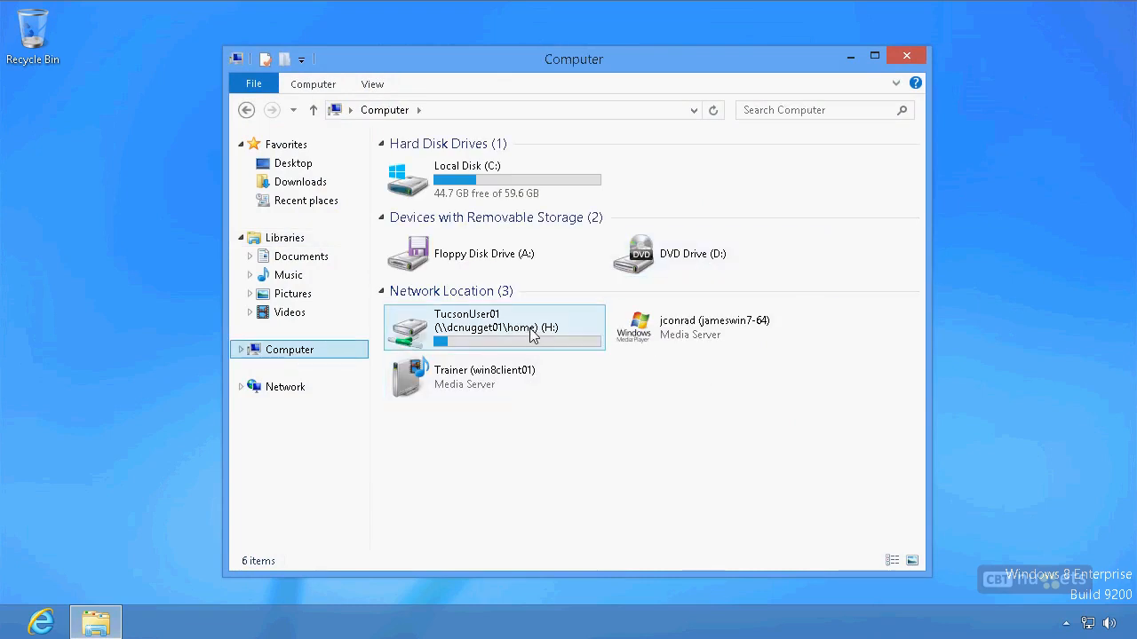
Step: Switch to Group Policy Management on the server and enable the Preferences GPO link on the Tucson Users OU
left_click(622, 442)
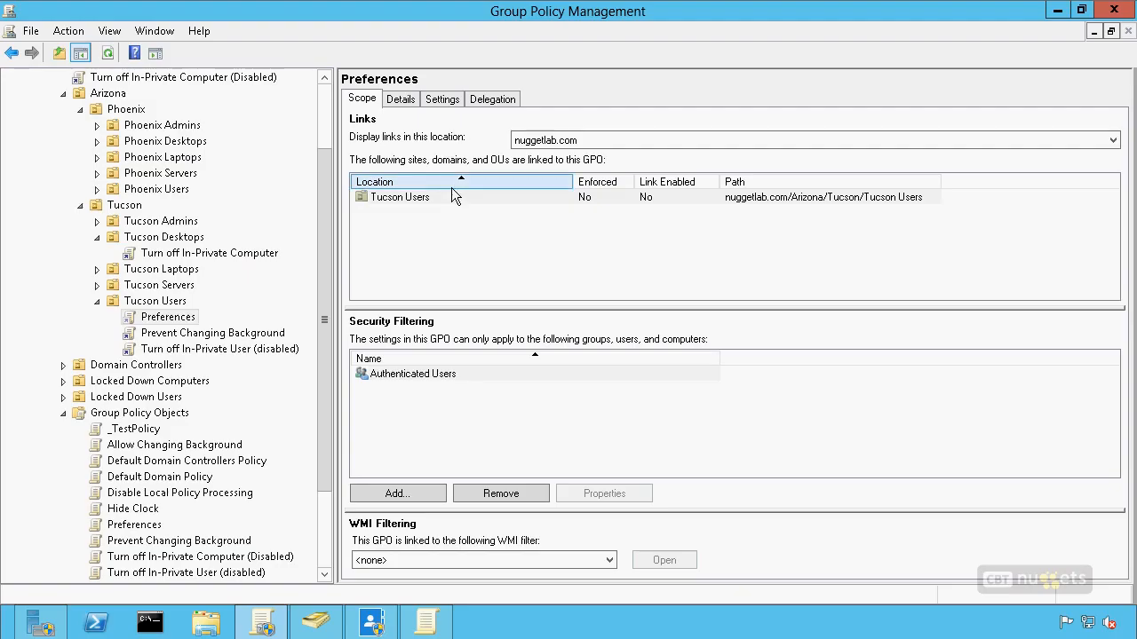
right_click(188, 324)
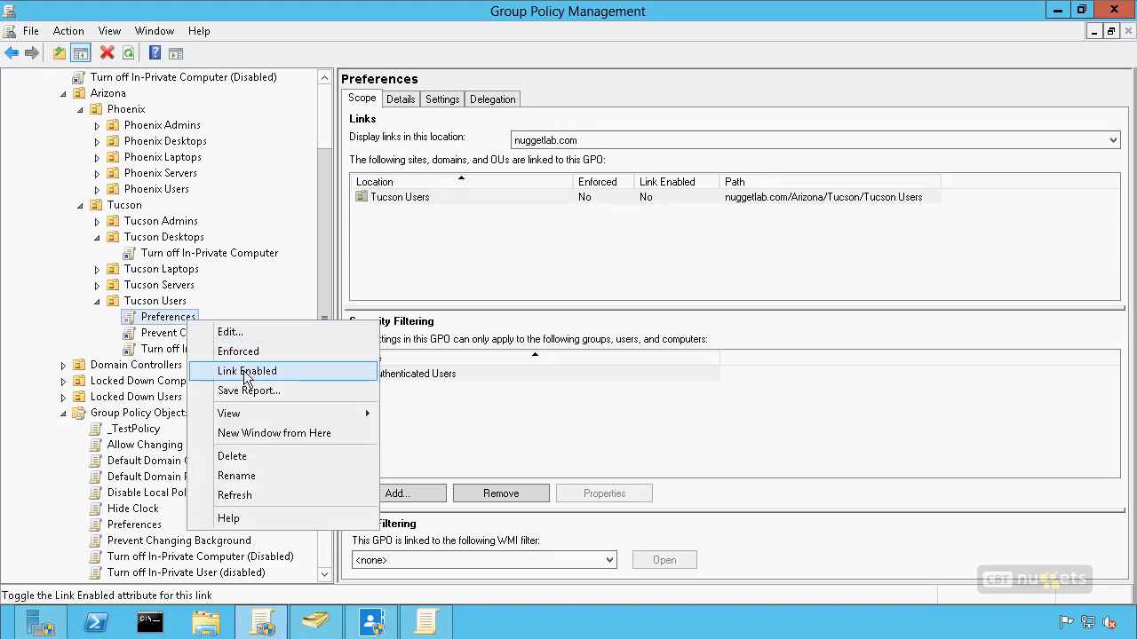
left_click(247, 374)
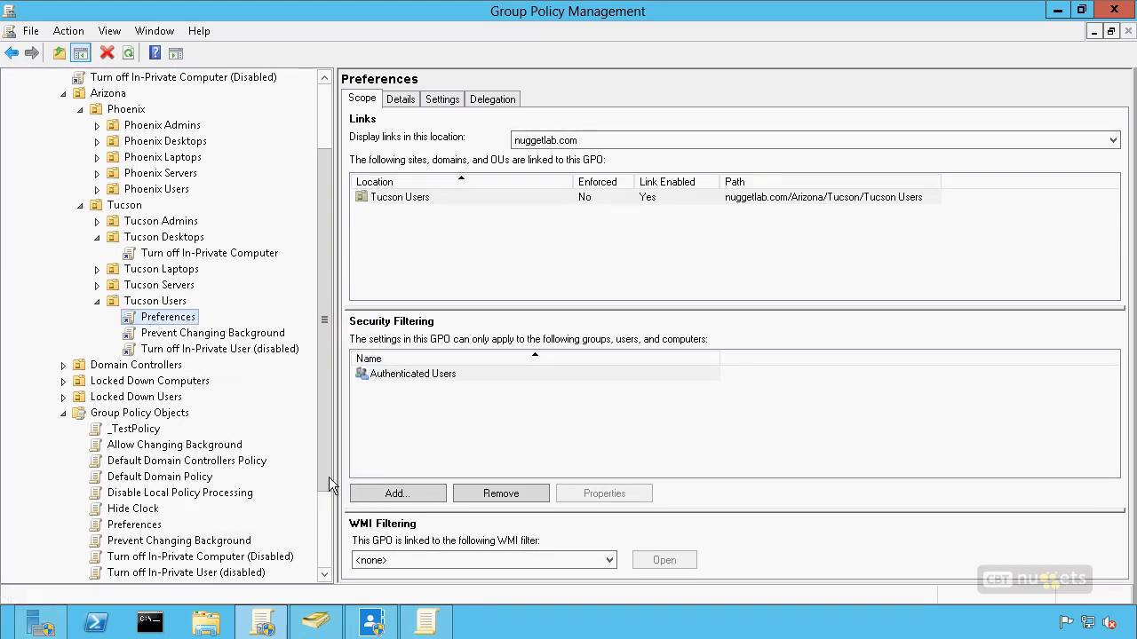
Step: In the Group Policy Management Editor, open the R: drive map for \\dcnugget01\SharedFiles and label it "Server Shared File"
left_click(426, 622)
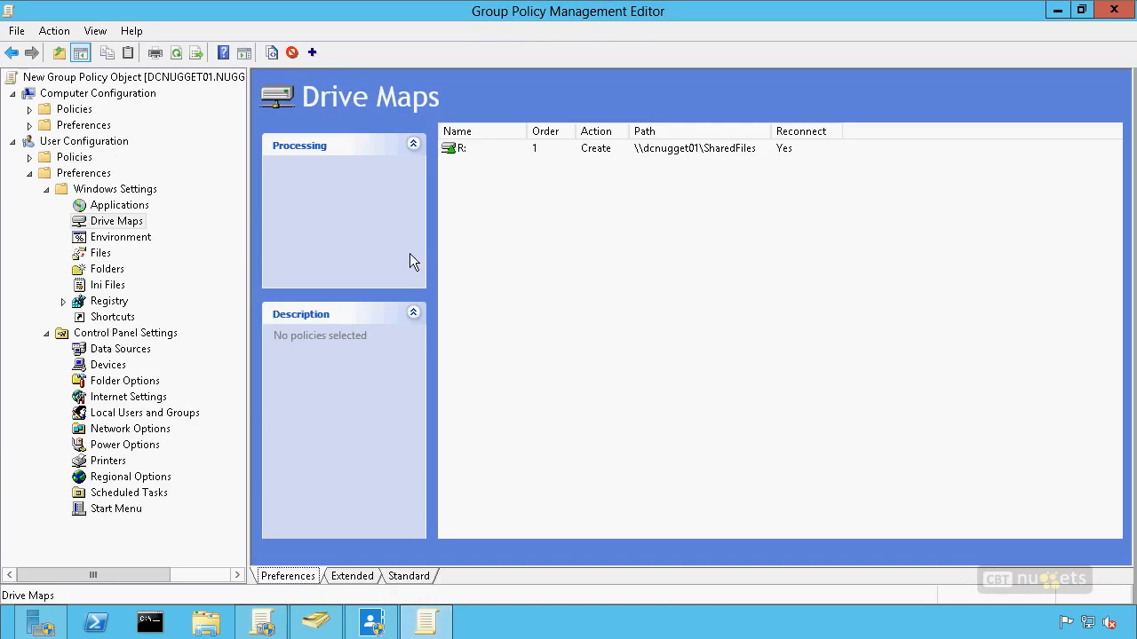
left_click(122, 222)
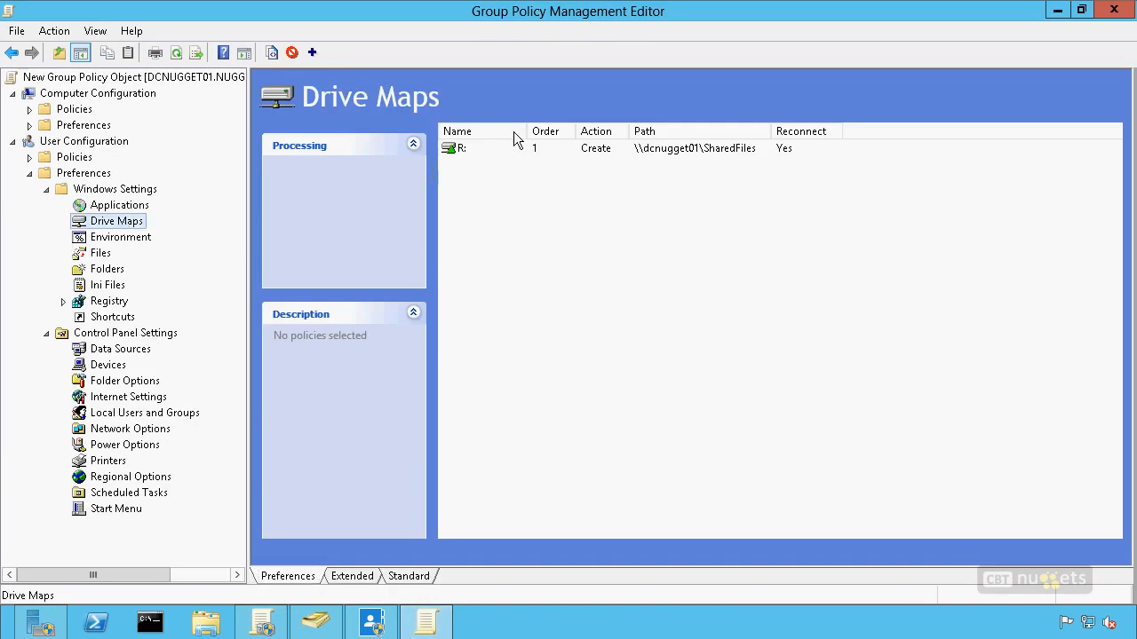
left_click(462, 151)
double_click(462, 151)
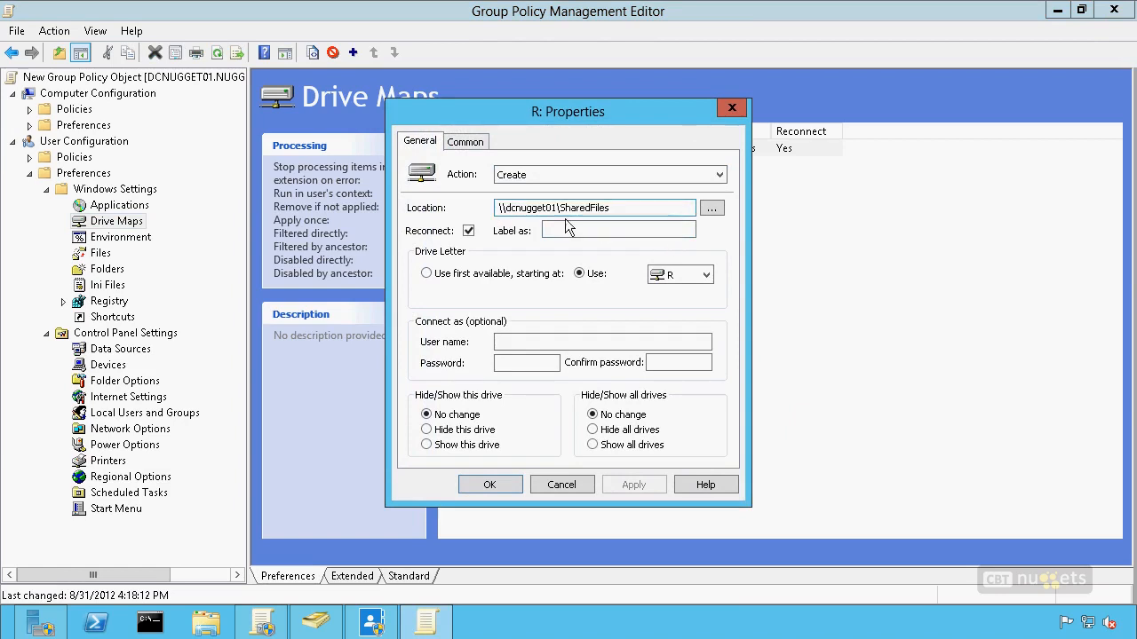
left_click_drag(609, 208, 499, 208)
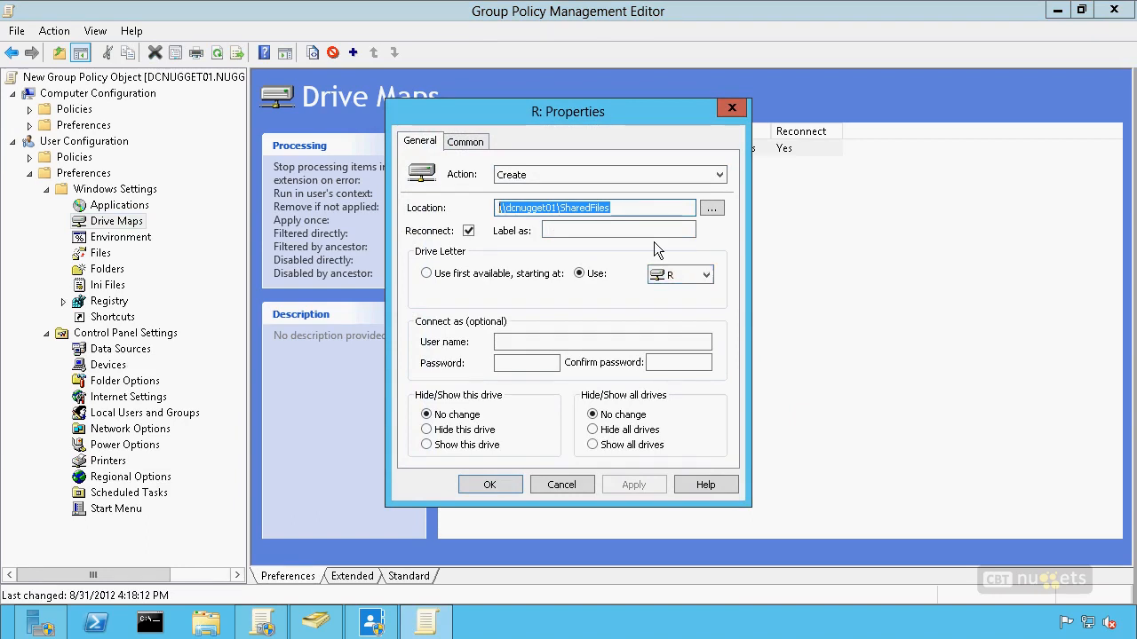
left_click(651, 209)
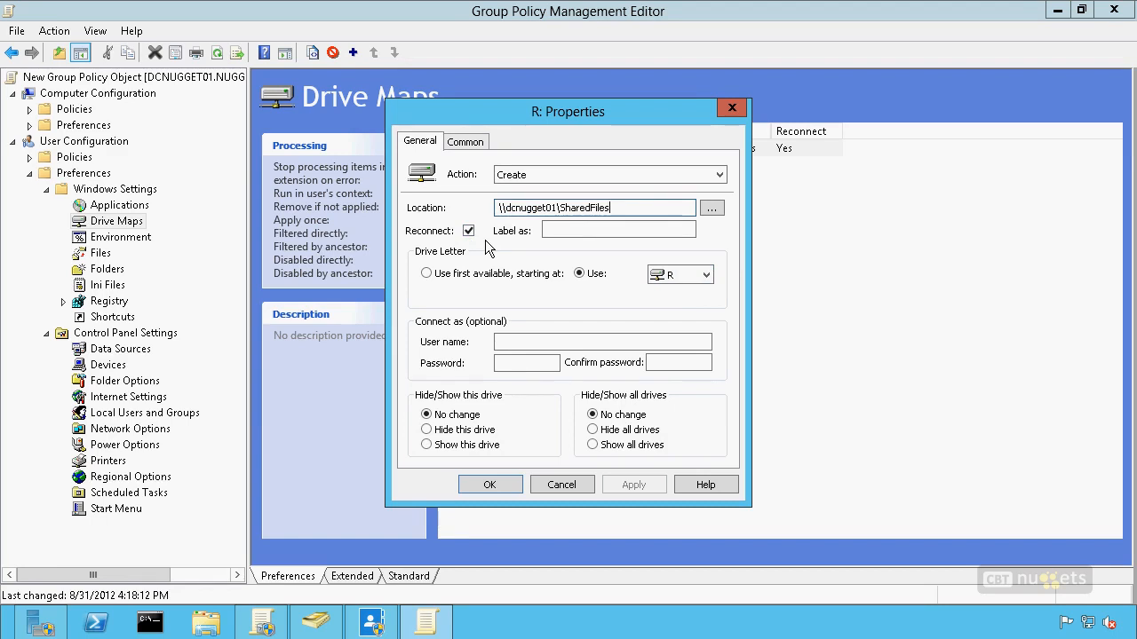
left_click(605, 232)
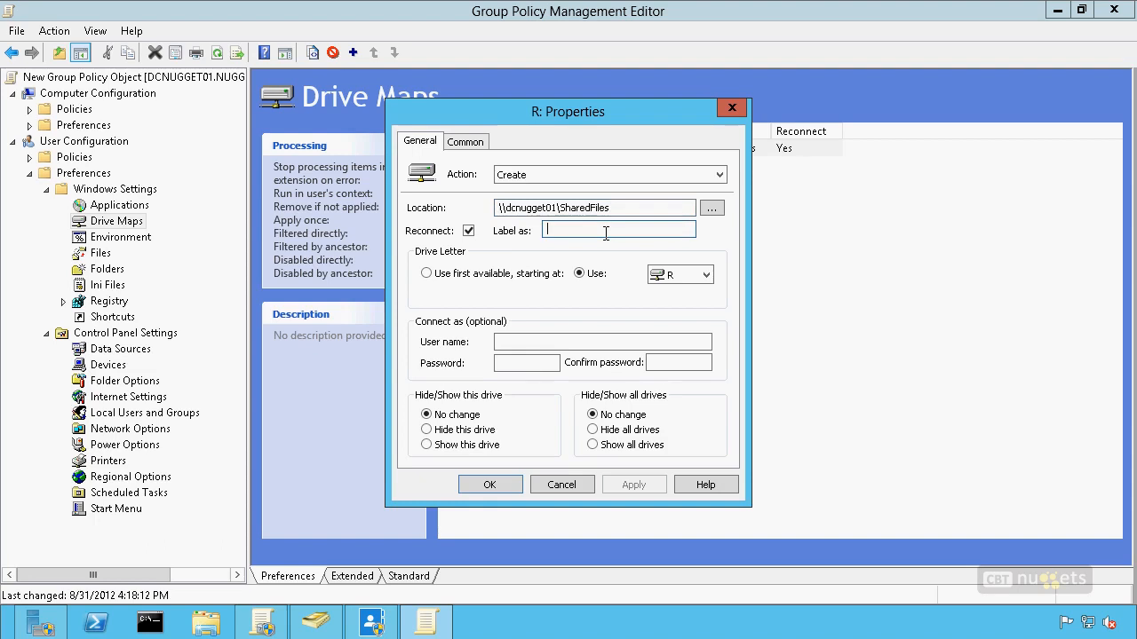
type("Serv")
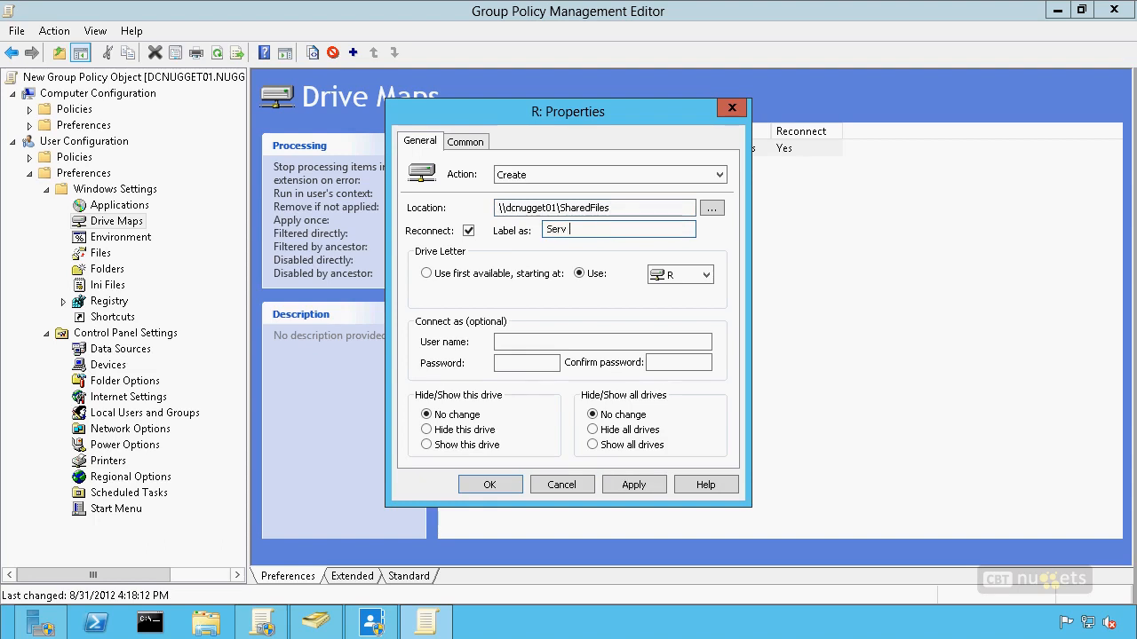
type("er Shared File")
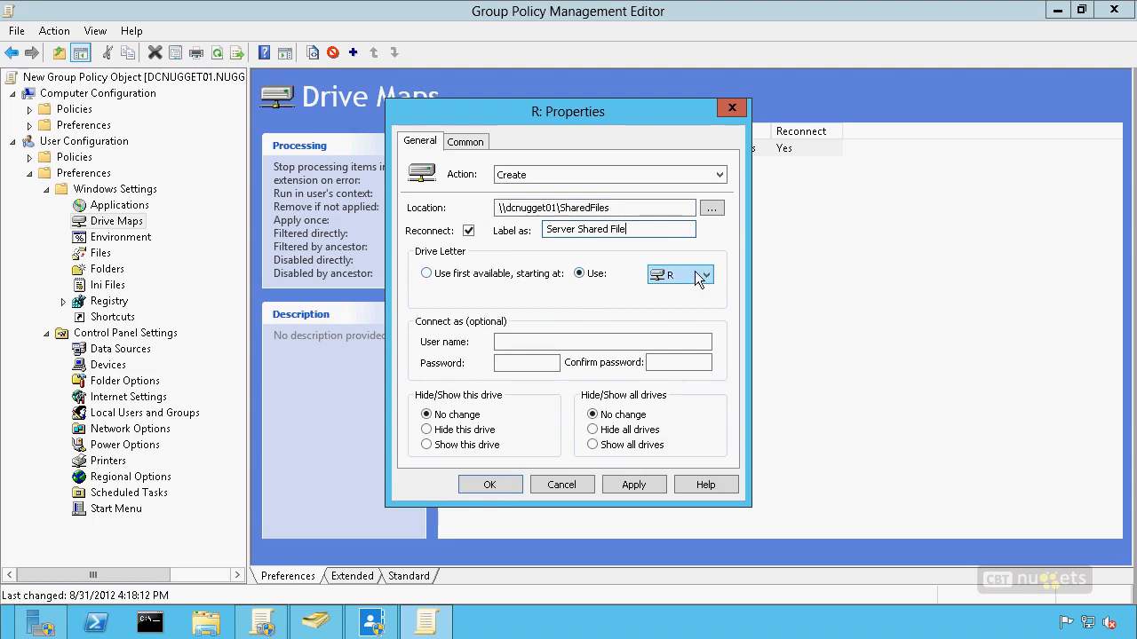
Step: Review the R: drive map's common options and item-level targeting types, leave them unset, and save the drive map
left_click(465, 142)
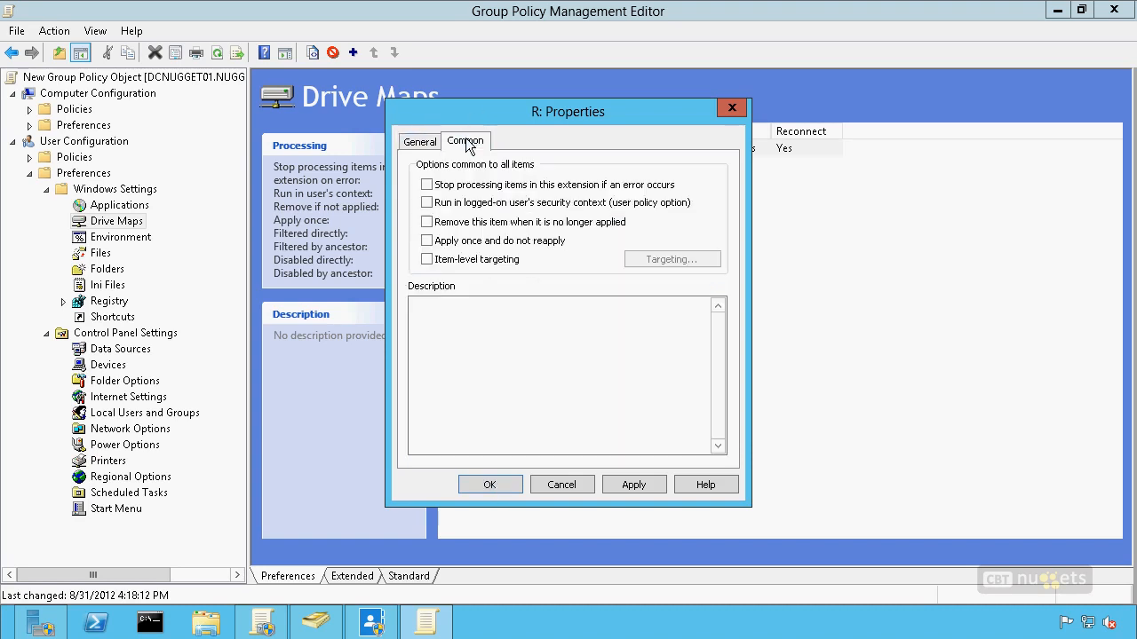
left_click(427, 242)
left_click(425, 242)
left_click(426, 259)
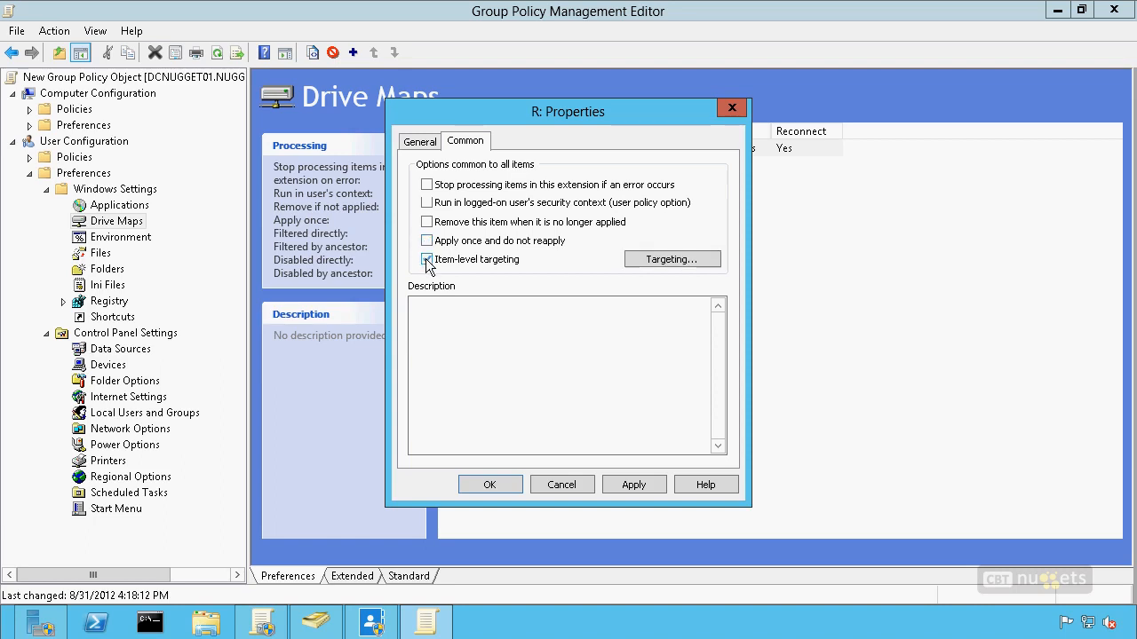
left_click(660, 260)
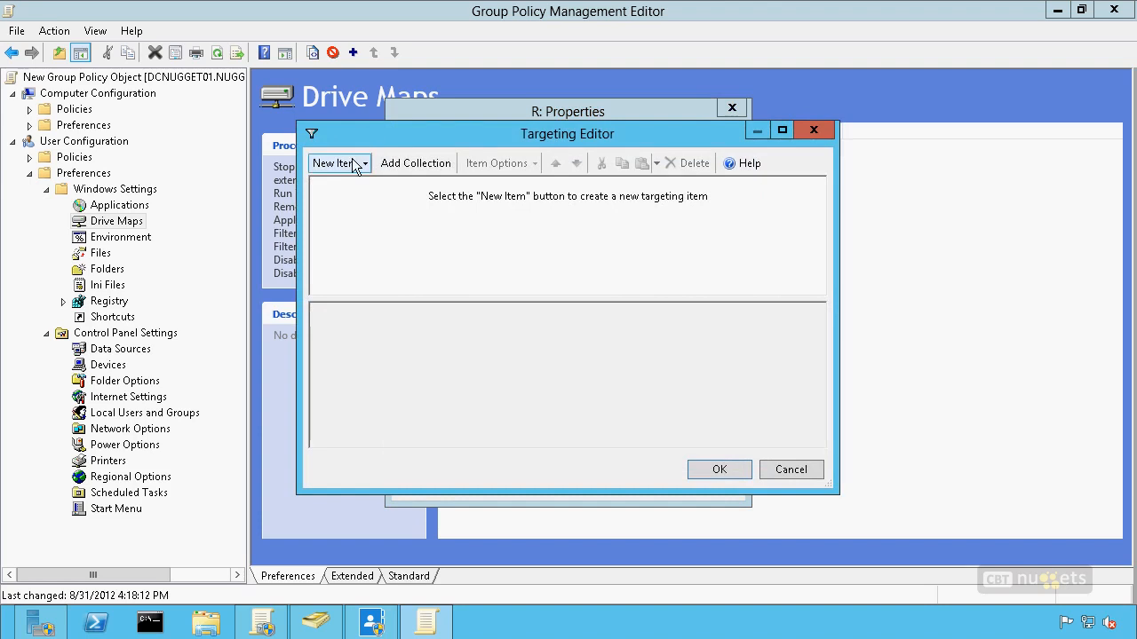
left_click(355, 165)
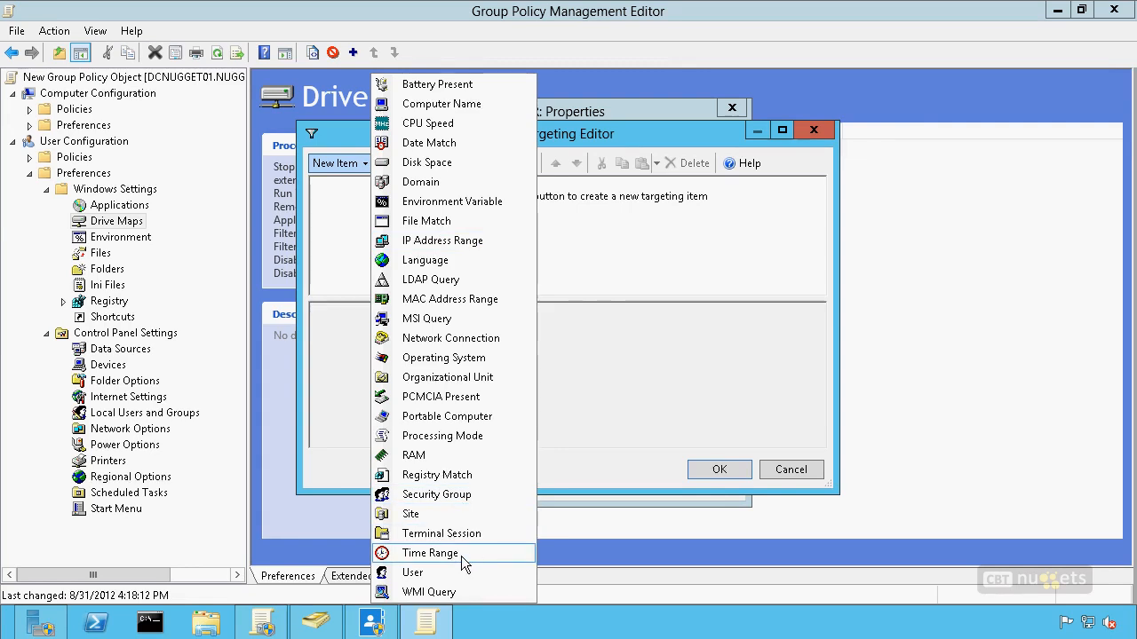
left_click(636, 364)
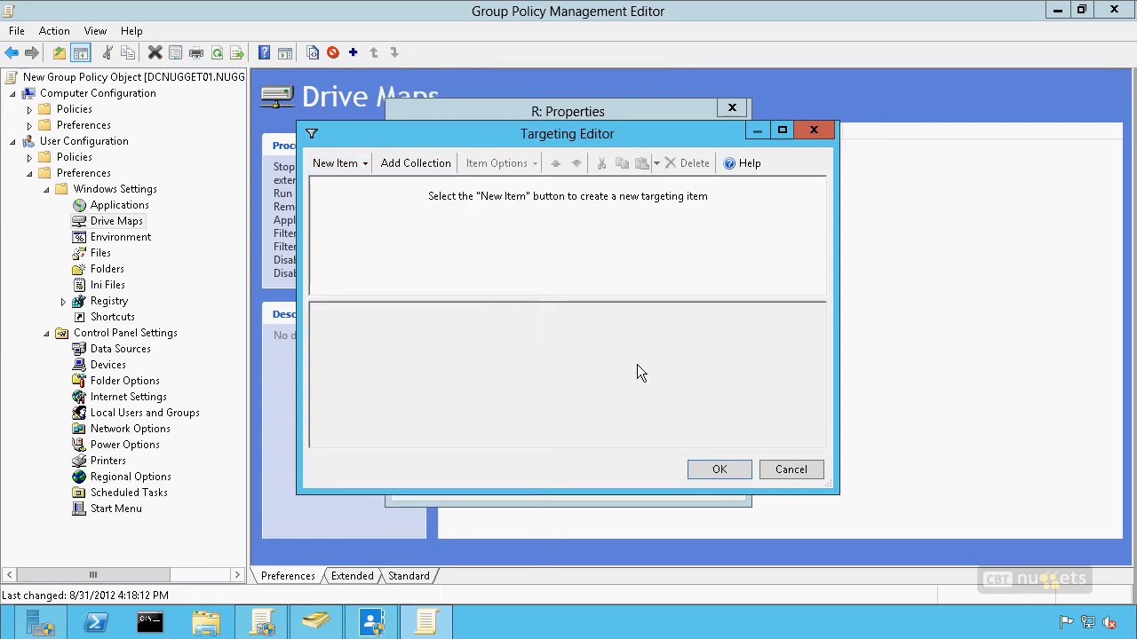
left_click(808, 462)
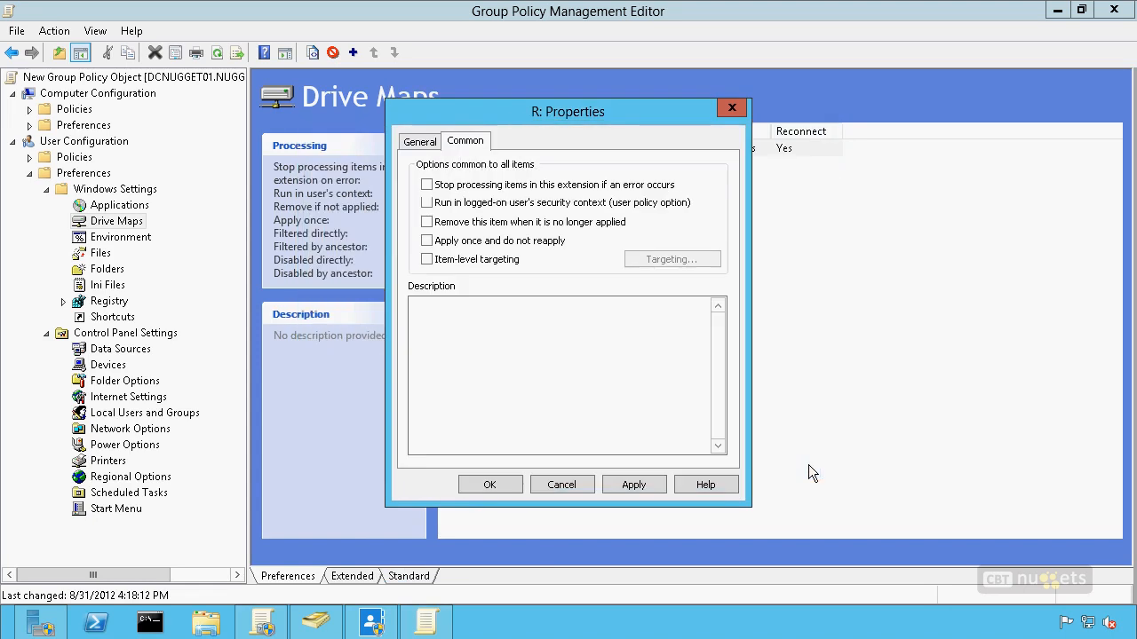
left_click(500, 485)
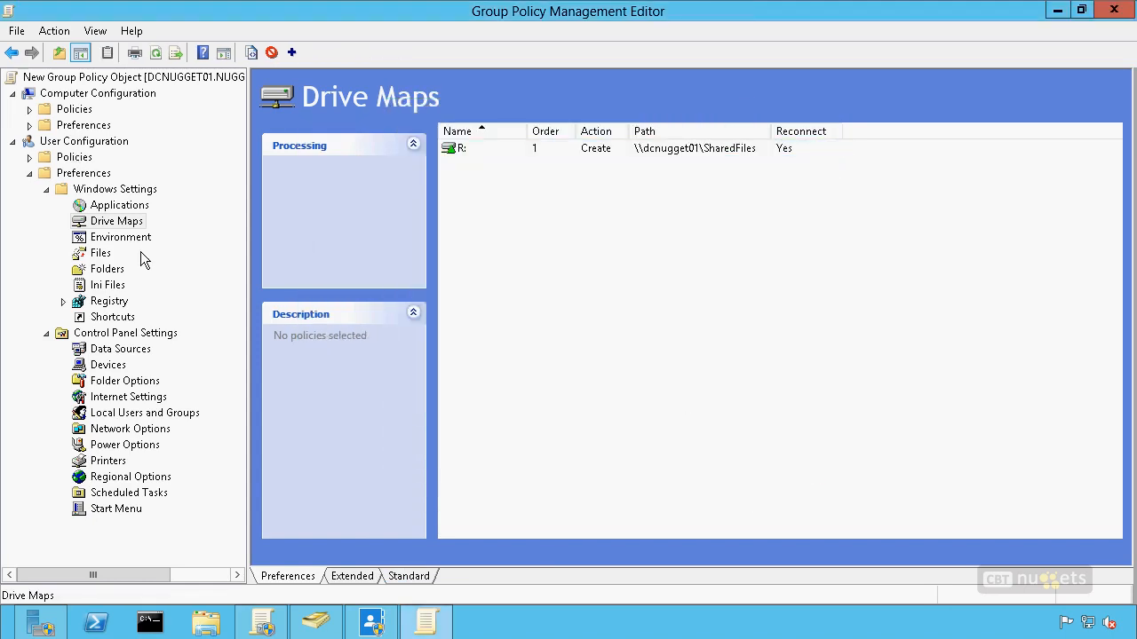
Step: Open the HisEarthMyWorld.com desktop shortcut preference and set its action to Create, keeping its name
left_click(111, 318)
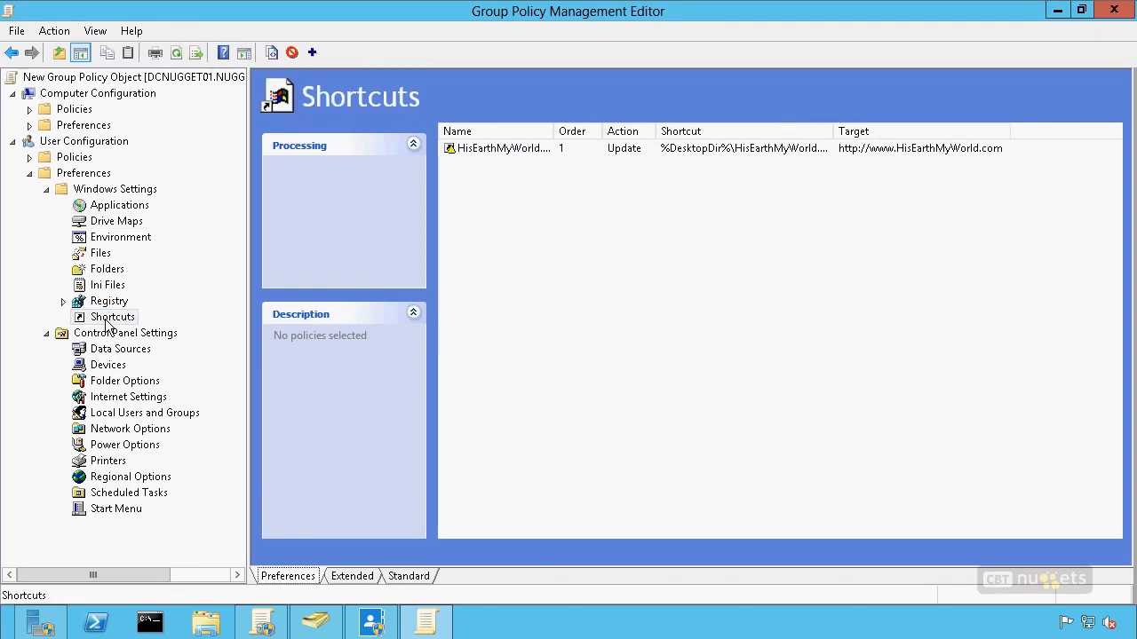
double_click(522, 153)
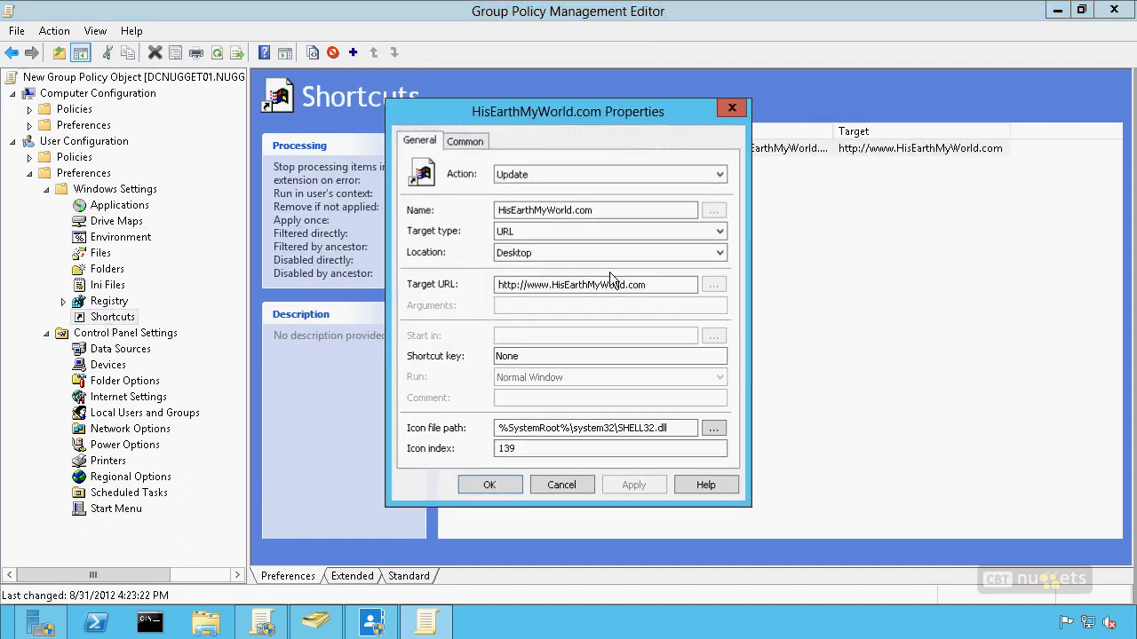
left_click_drag(597, 211, 408, 200)
left_click(608, 211)
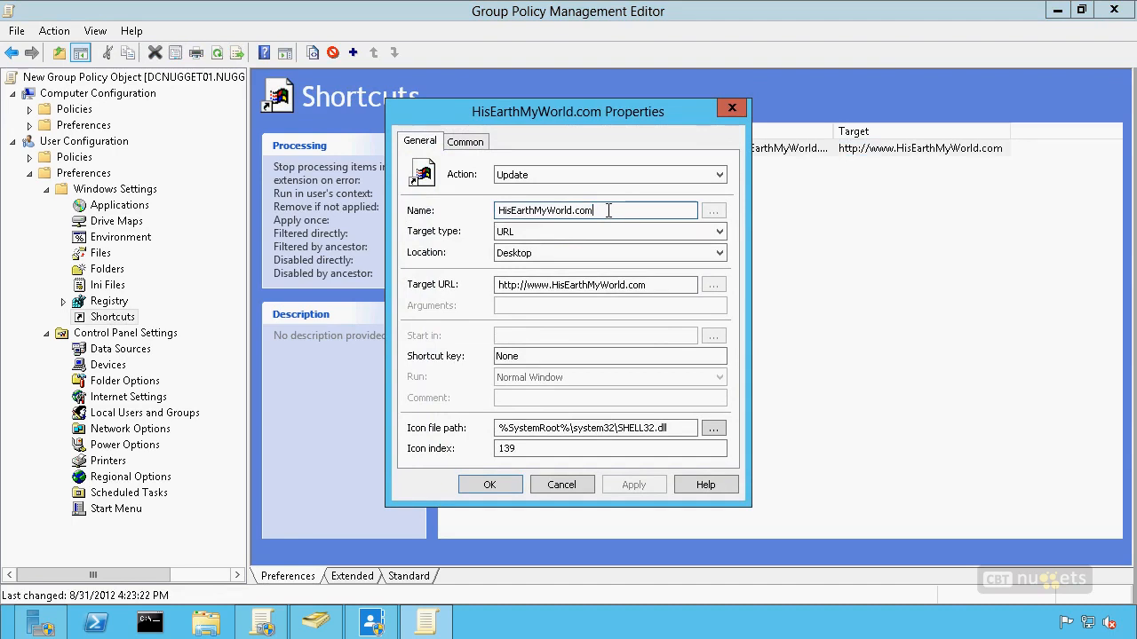
left_click(542, 175)
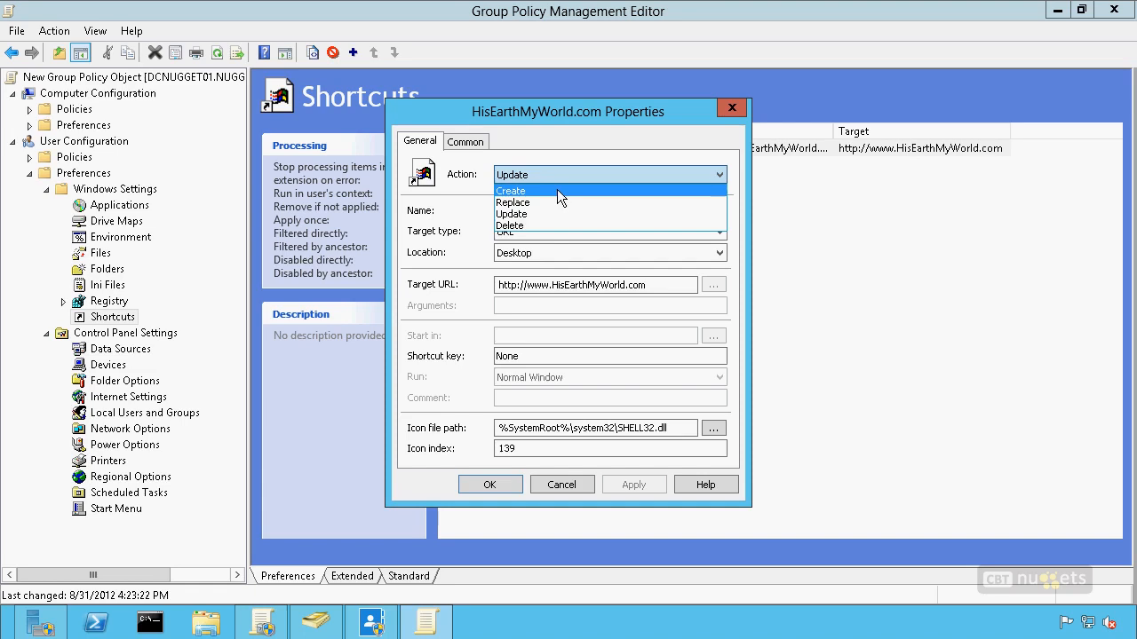
left_click(557, 189)
left_click(636, 210)
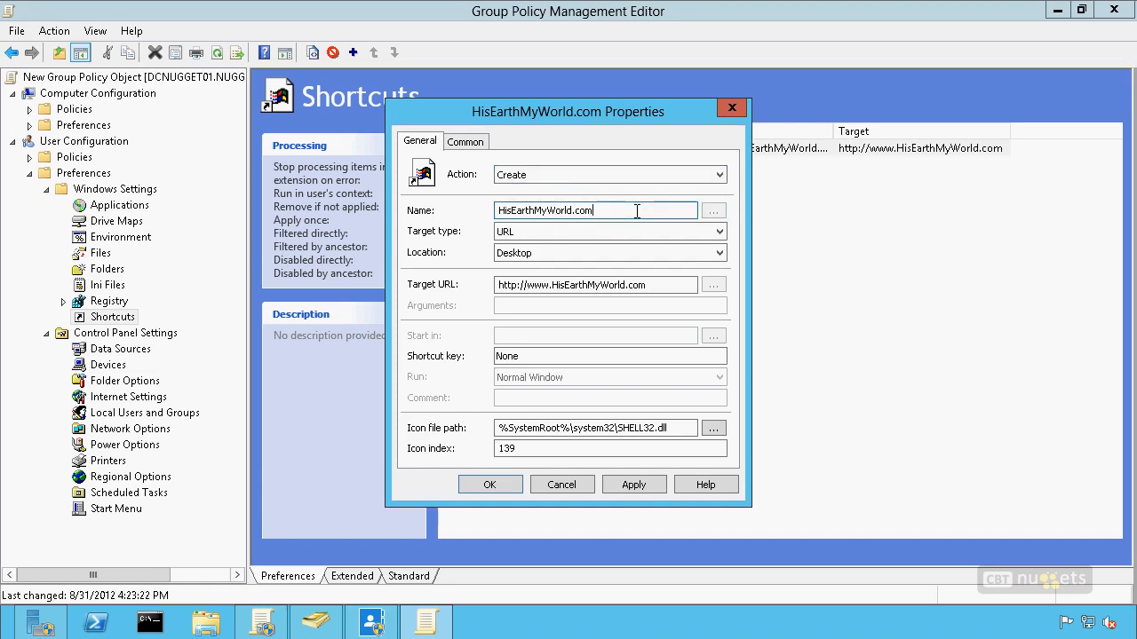
Step: Examine the shortcut's target type choices and available icons, keeping the URL target type and the current icon
left_click(722, 231)
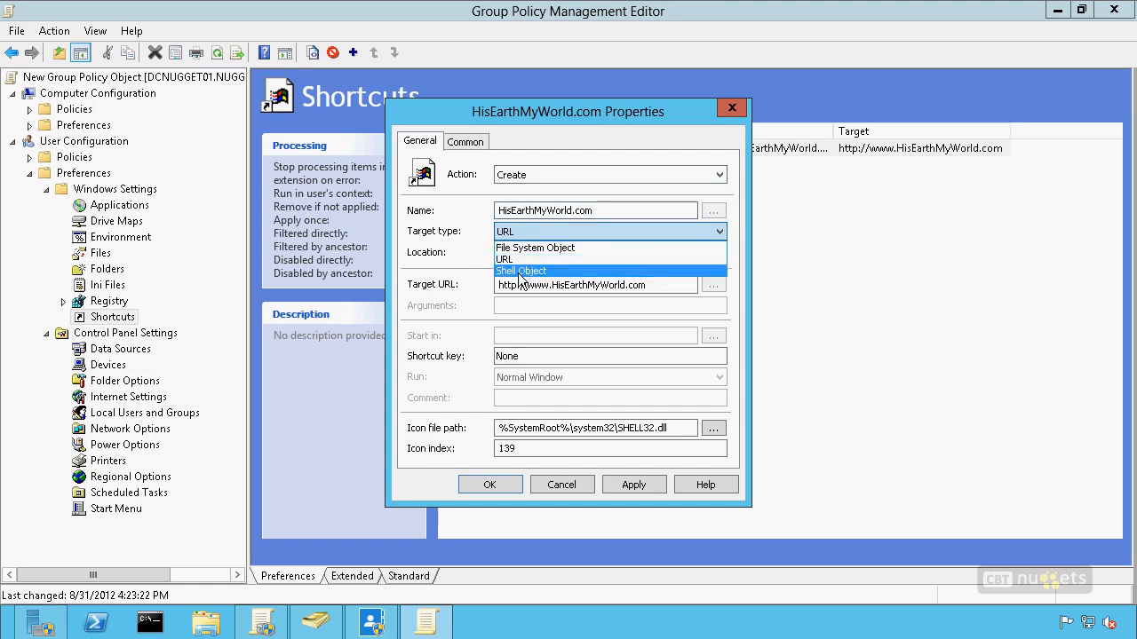
left_click(457, 231)
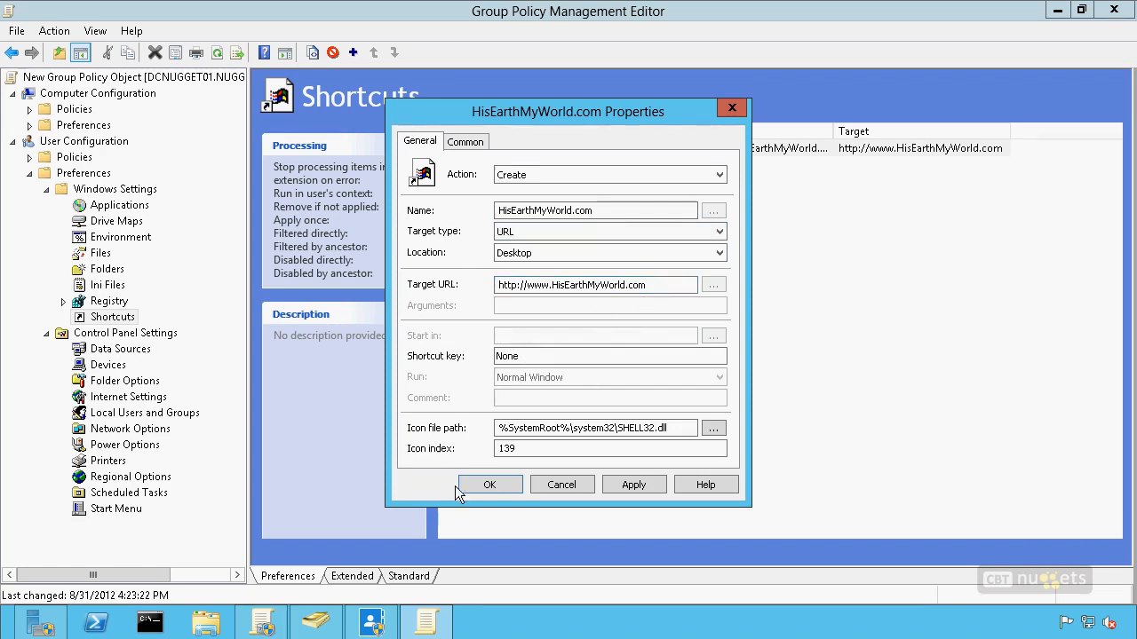
left_click(713, 429)
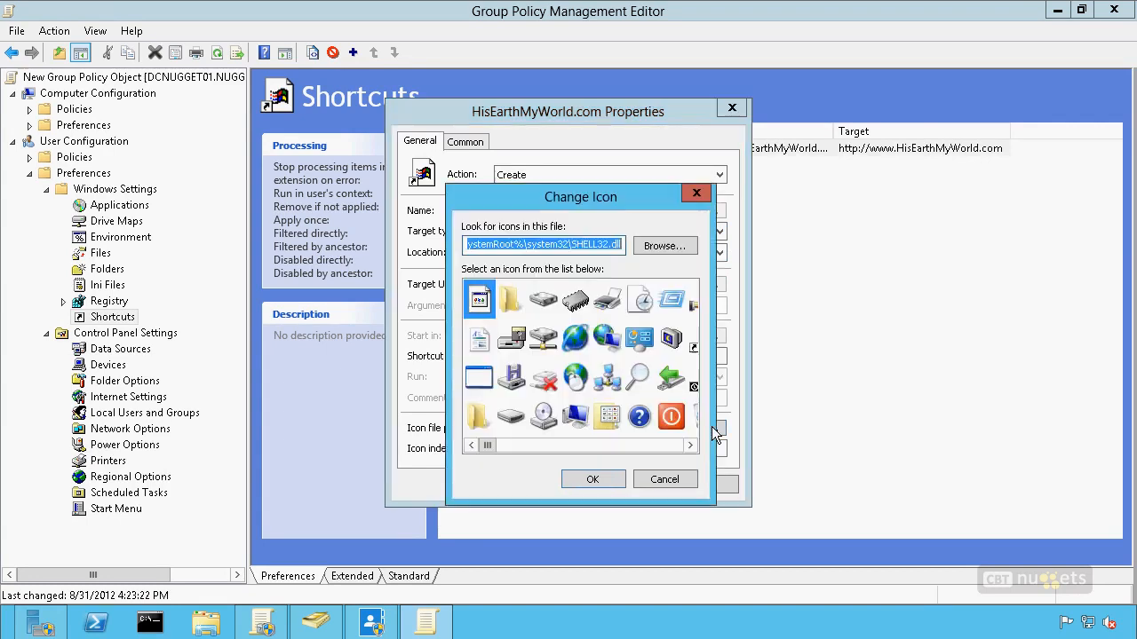
left_click(665, 480)
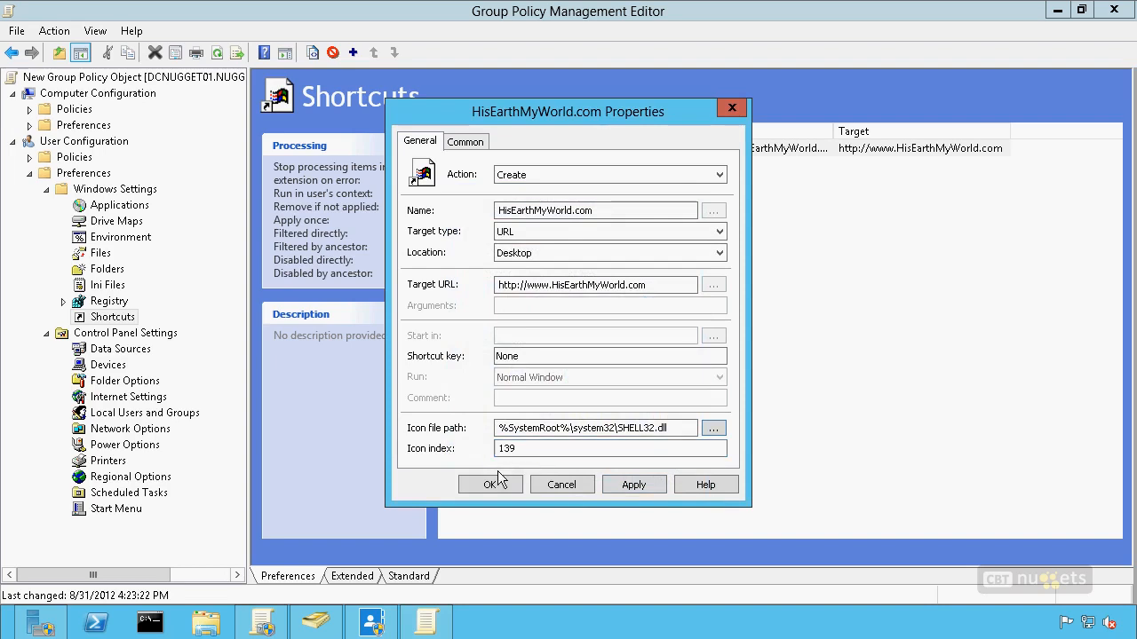
Step: Save the HisEarthMyWorld.com shortcut preference and open the Msft Virtual CD/ROM ATA Device preference under the user's Devices settings
left_click(492, 481)
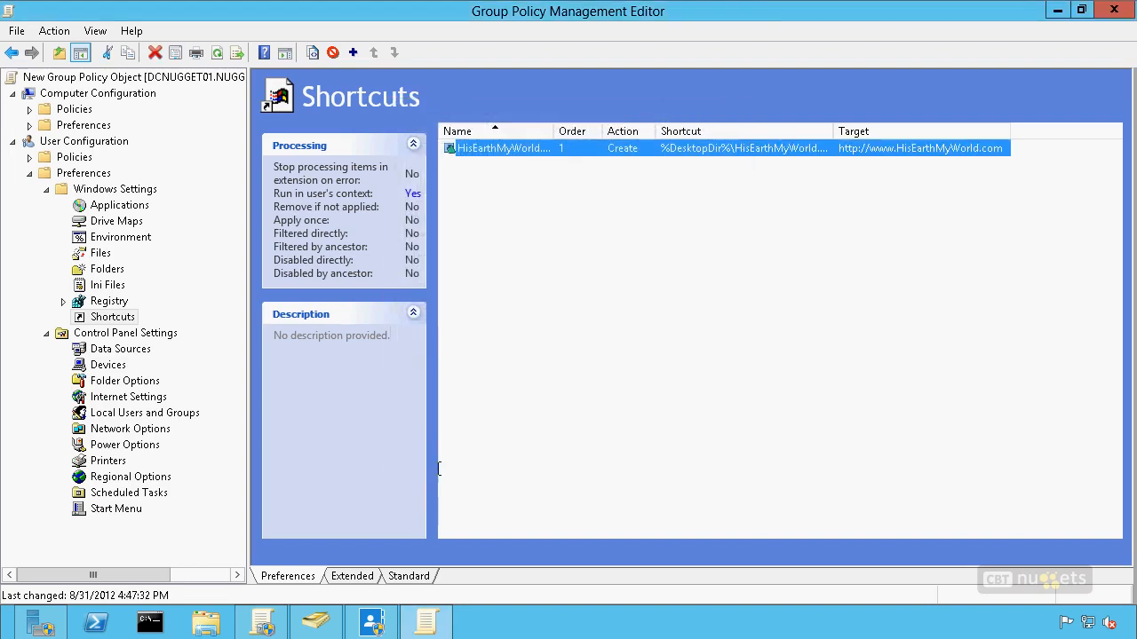
left_click(106, 365)
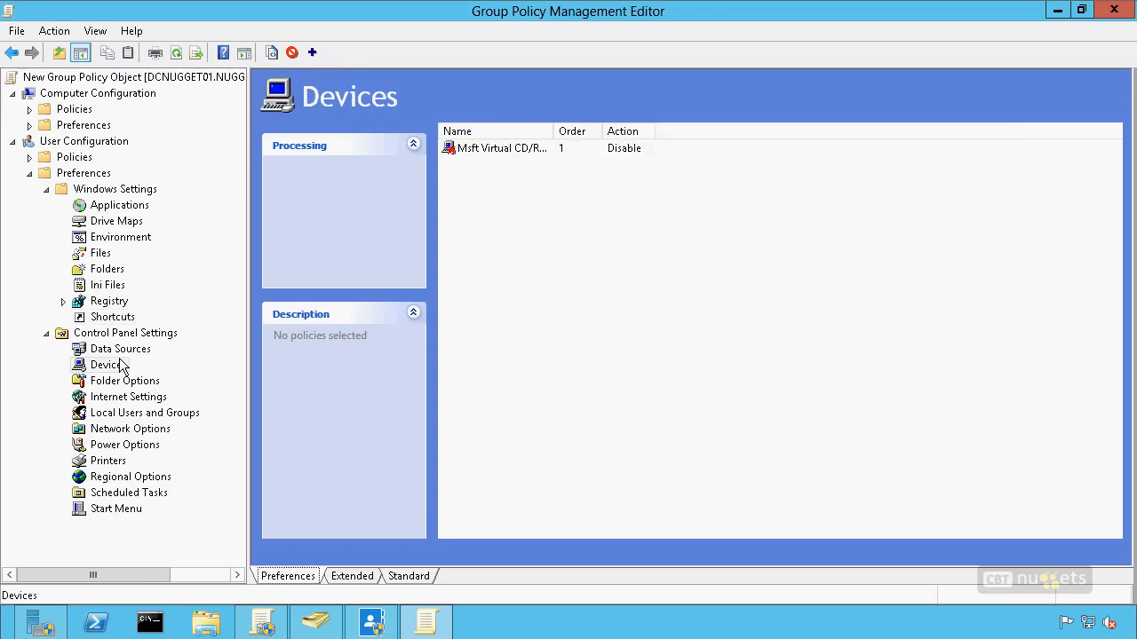
left_click(500, 154)
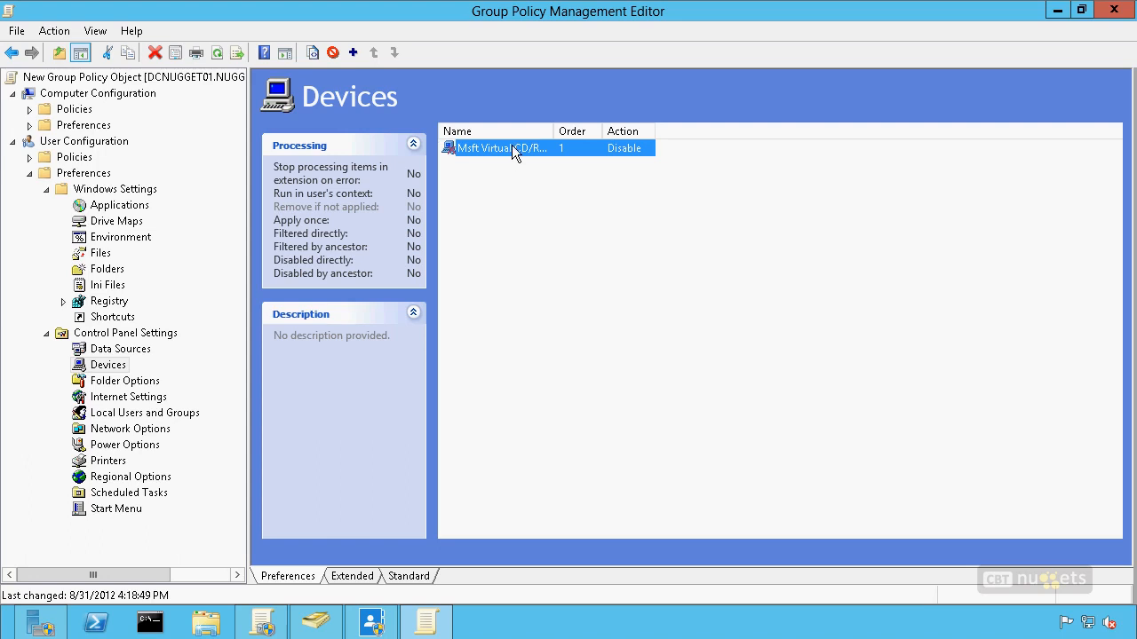
double_click(513, 147)
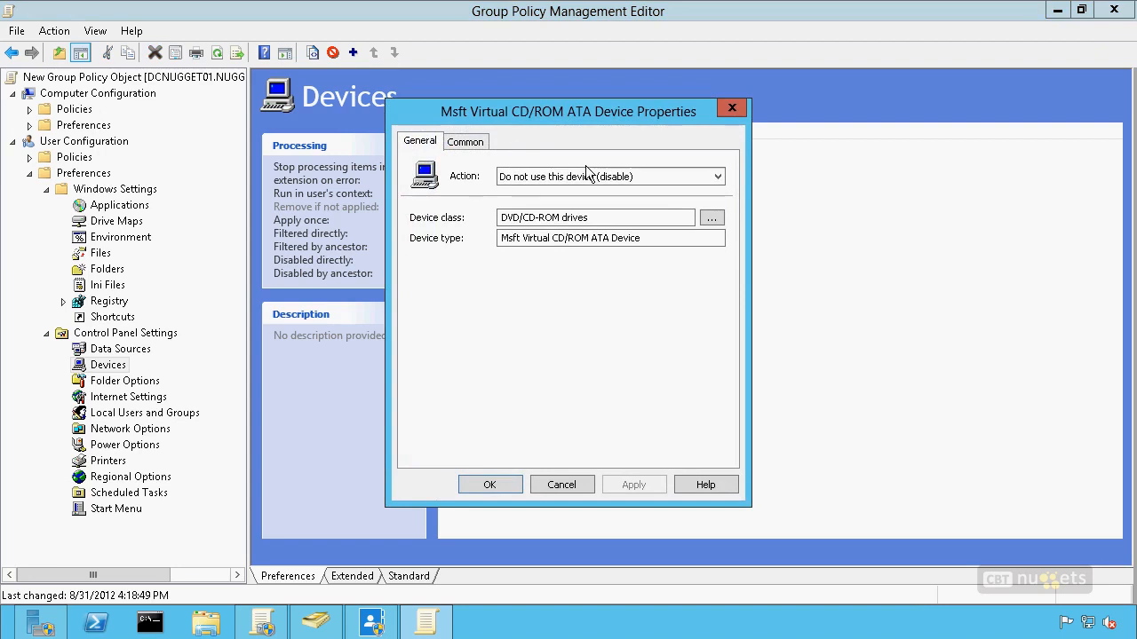
Step: Review the device preference's action choices and the selectable device classes, and cancel without changing anything
left_click(628, 178)
left_click(593, 204)
left_click(593, 217)
left_click(611, 217)
left_click(712, 219)
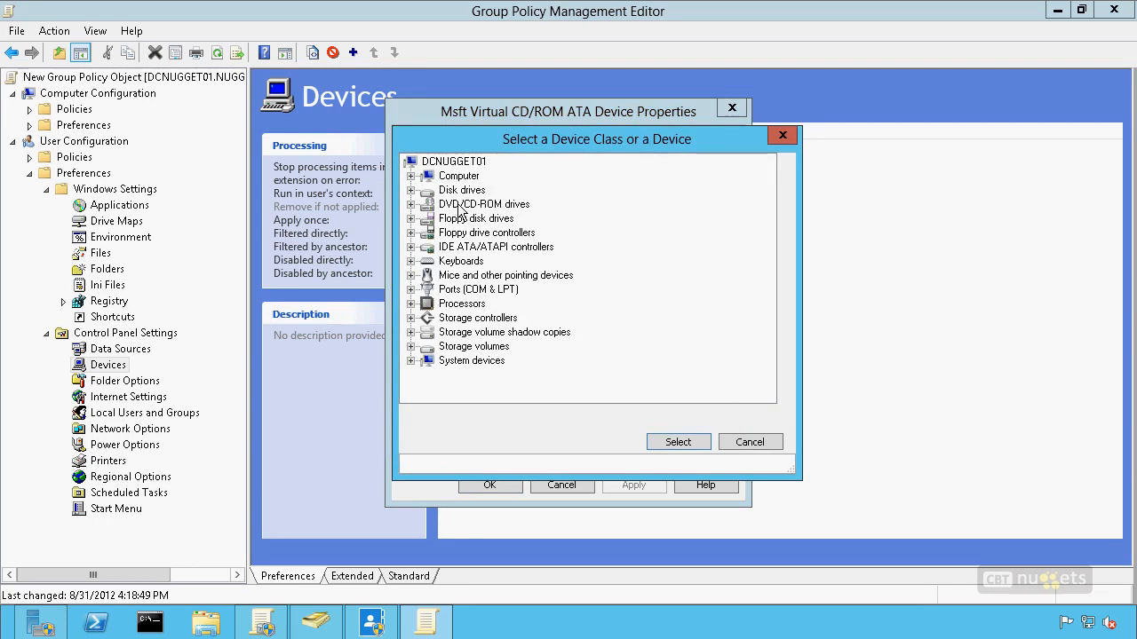
left_click(751, 443)
left_click(572, 486)
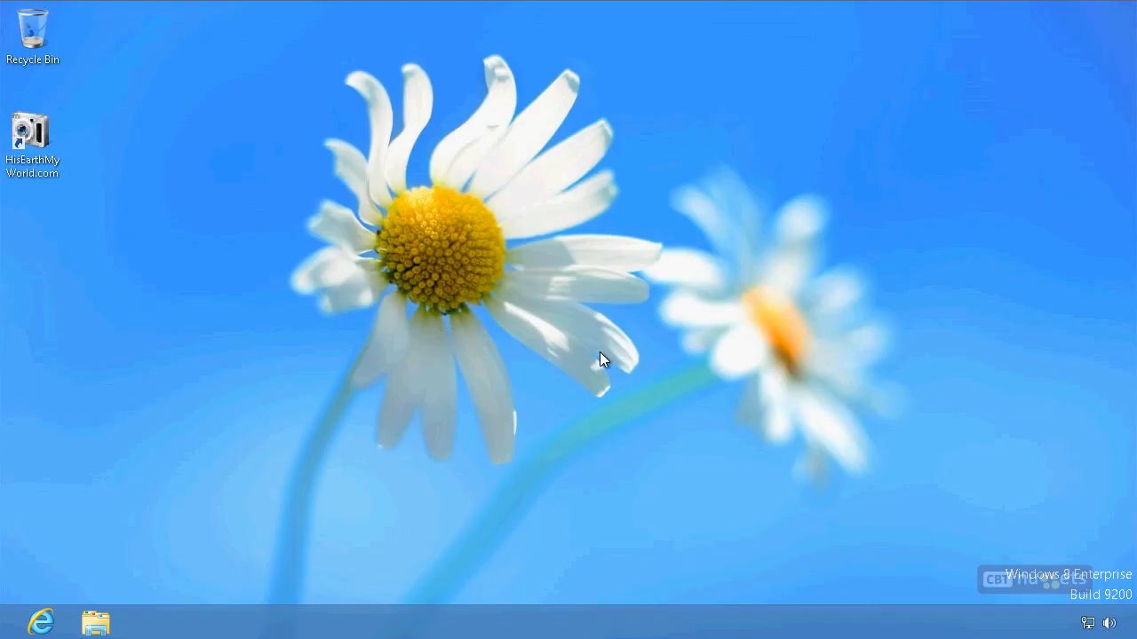
Step: On the Windows 8 client, test the HisEarthMyWorld.com desktop shortcut and close the website it opens
left_click(52, 138)
double_click(47, 134)
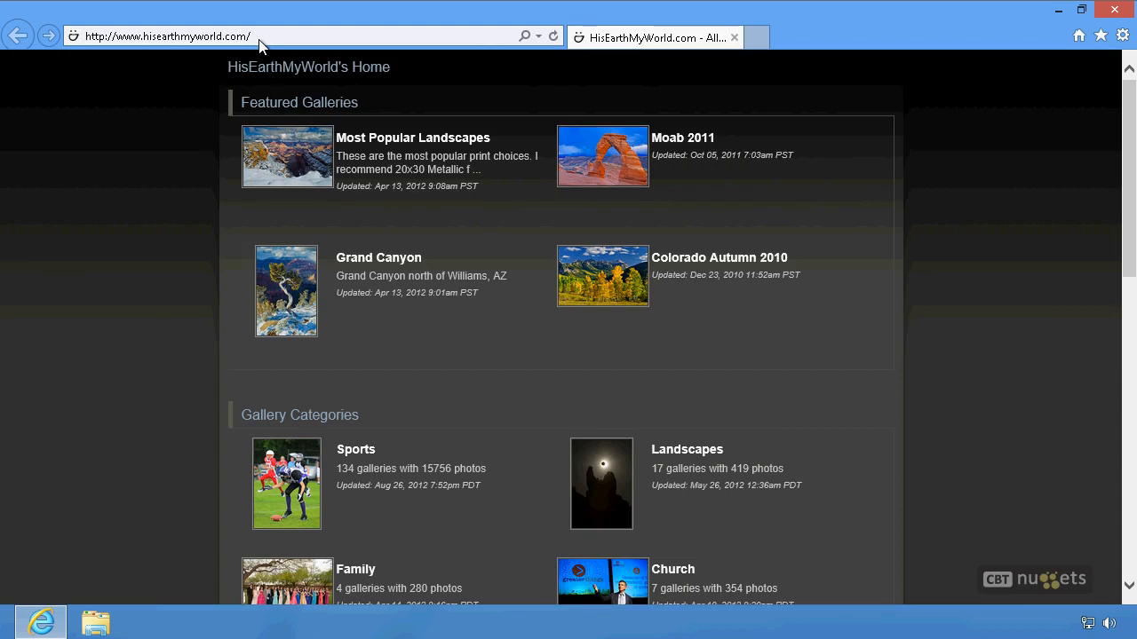
left_click(1115, 9)
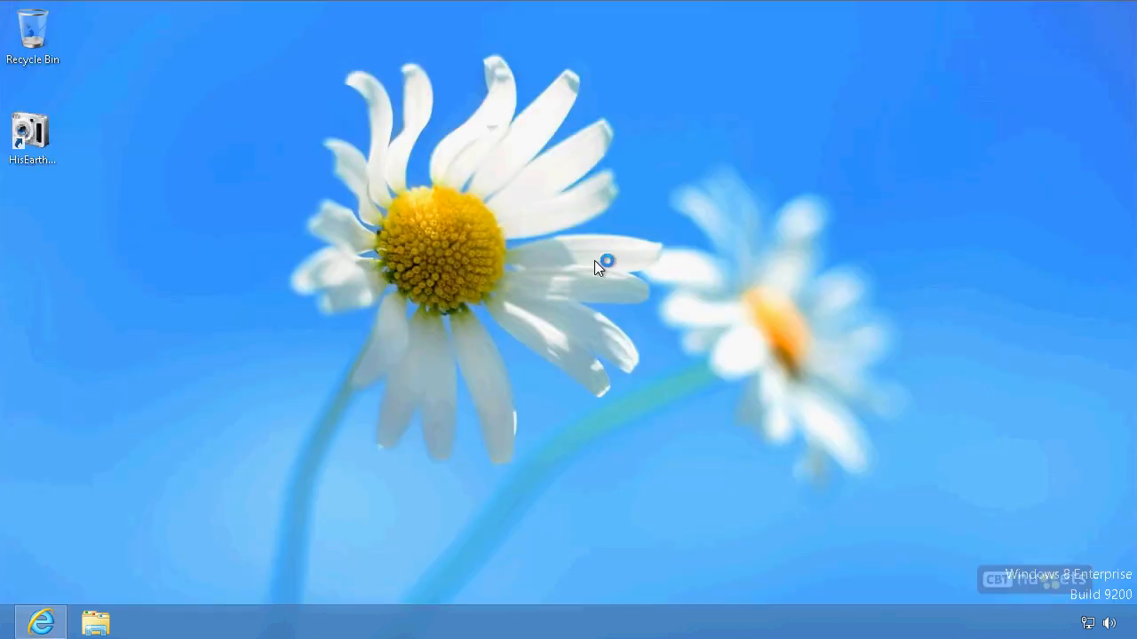
Step: Check the client's Computer view in File Explorer for the mapped R: SharedFiles drive, and close the window
left_click(98, 625)
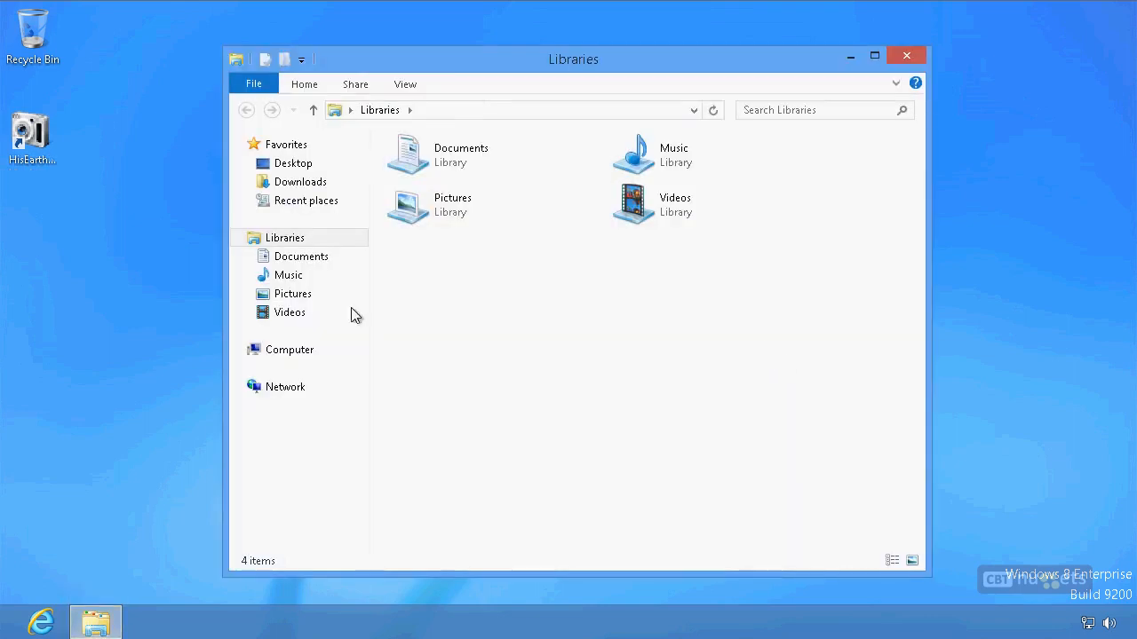
left_click(274, 351)
left_click(774, 329)
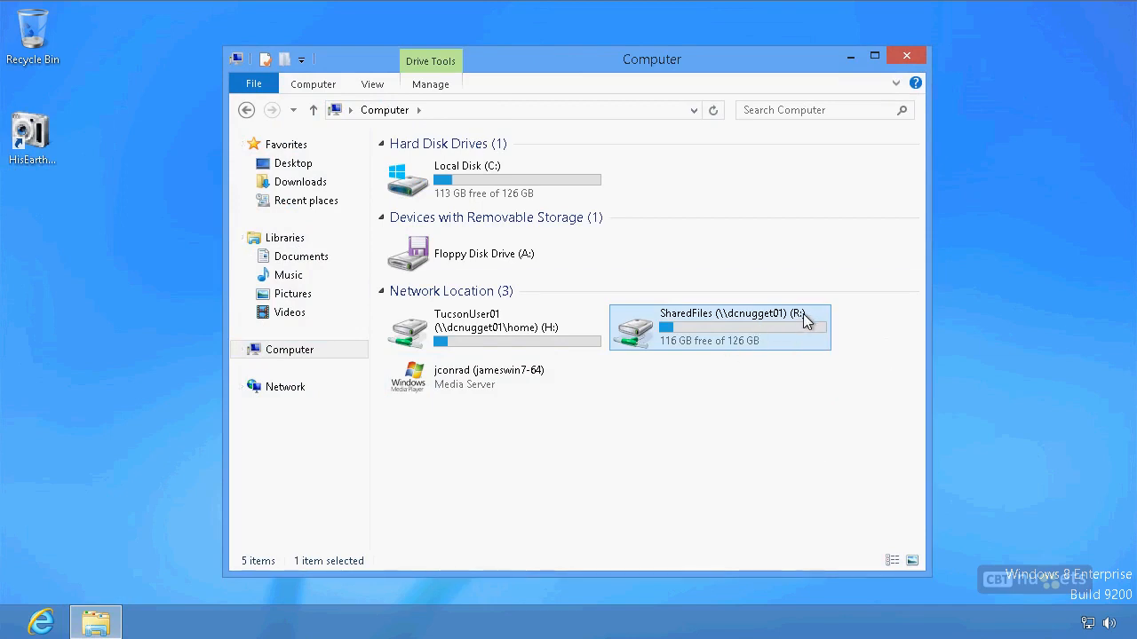
left_click(721, 274)
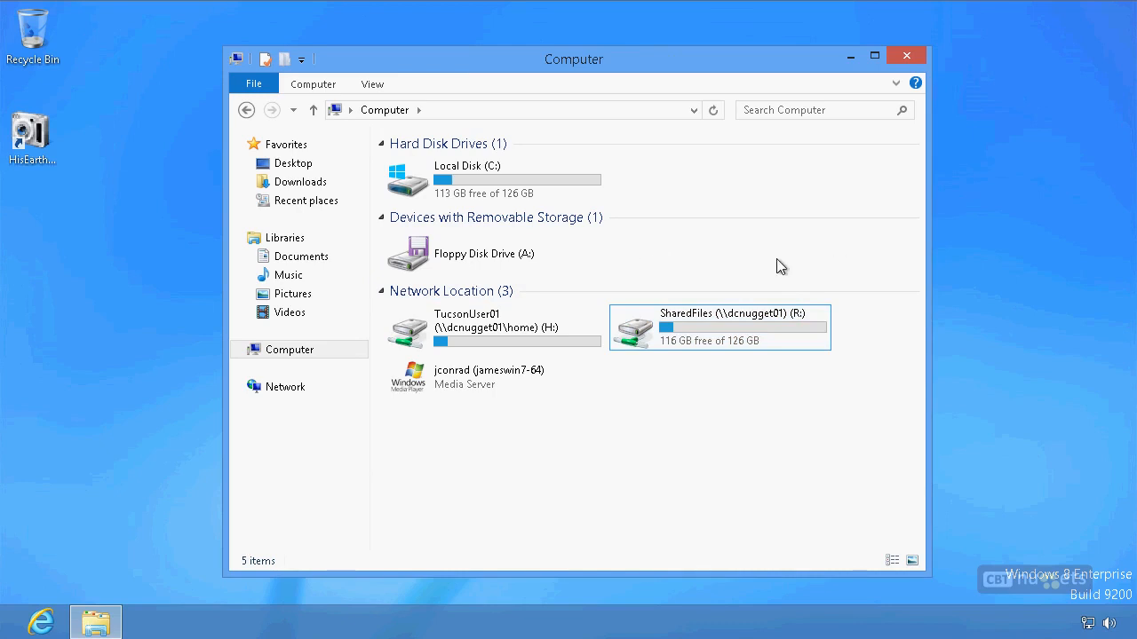
left_click(904, 57)
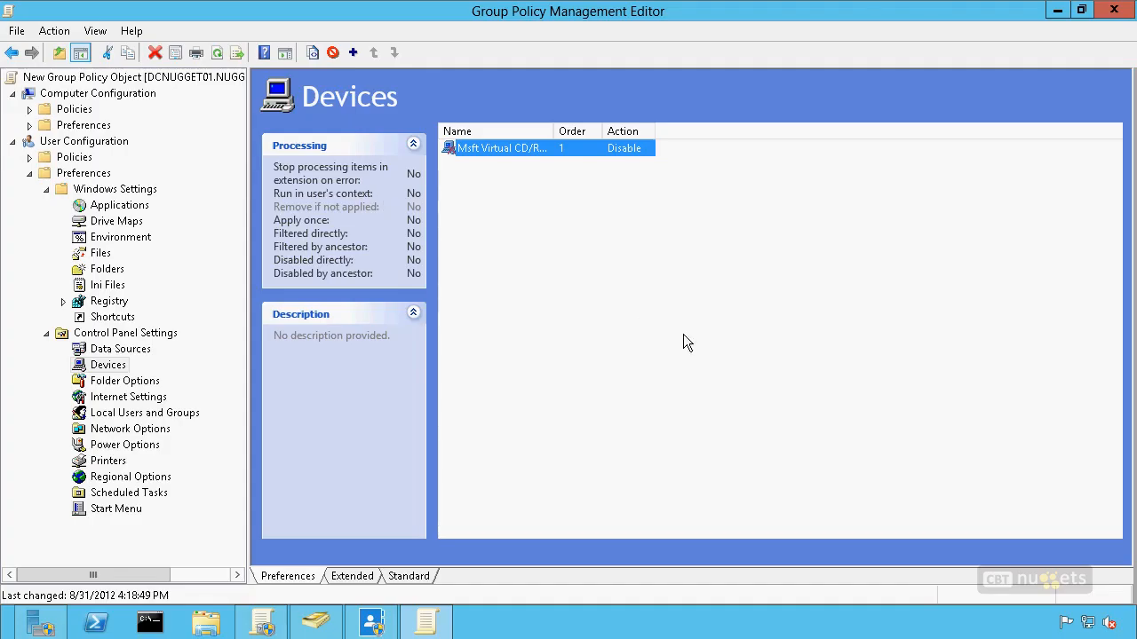
left_click(683, 335)
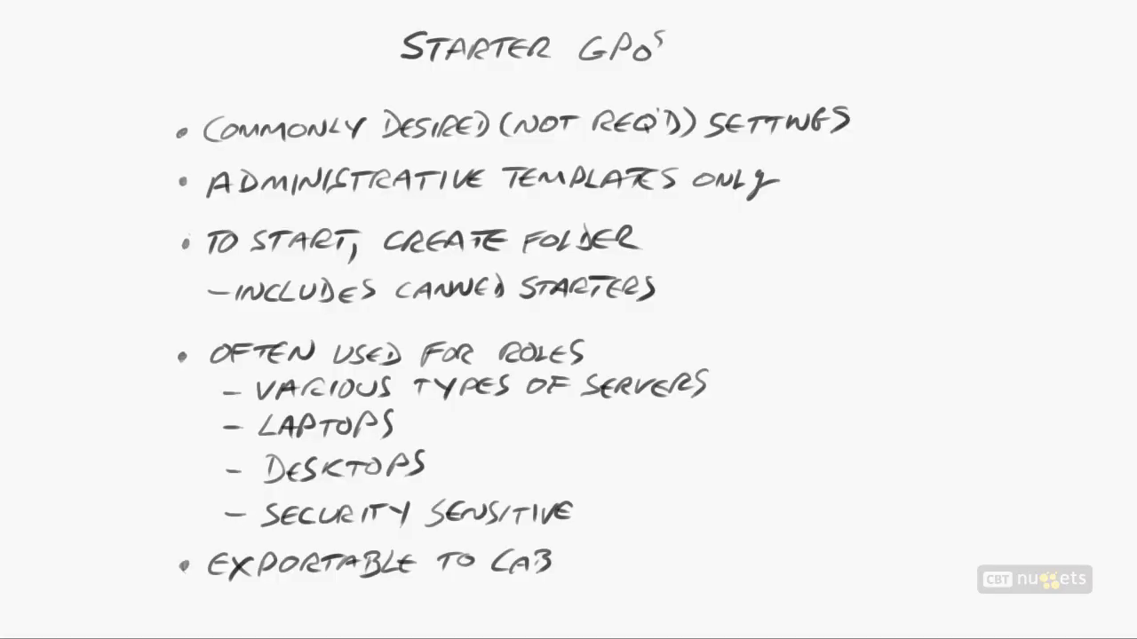
left_click_drag(409, 76, 644, 74)
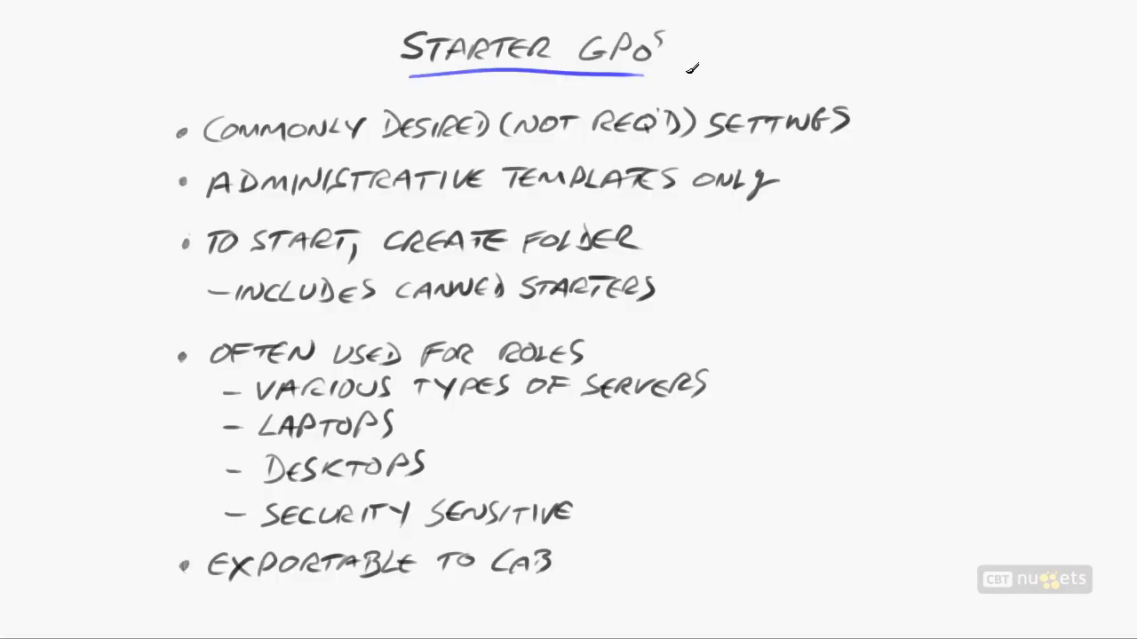
left_click_drag(259, 143, 439, 141)
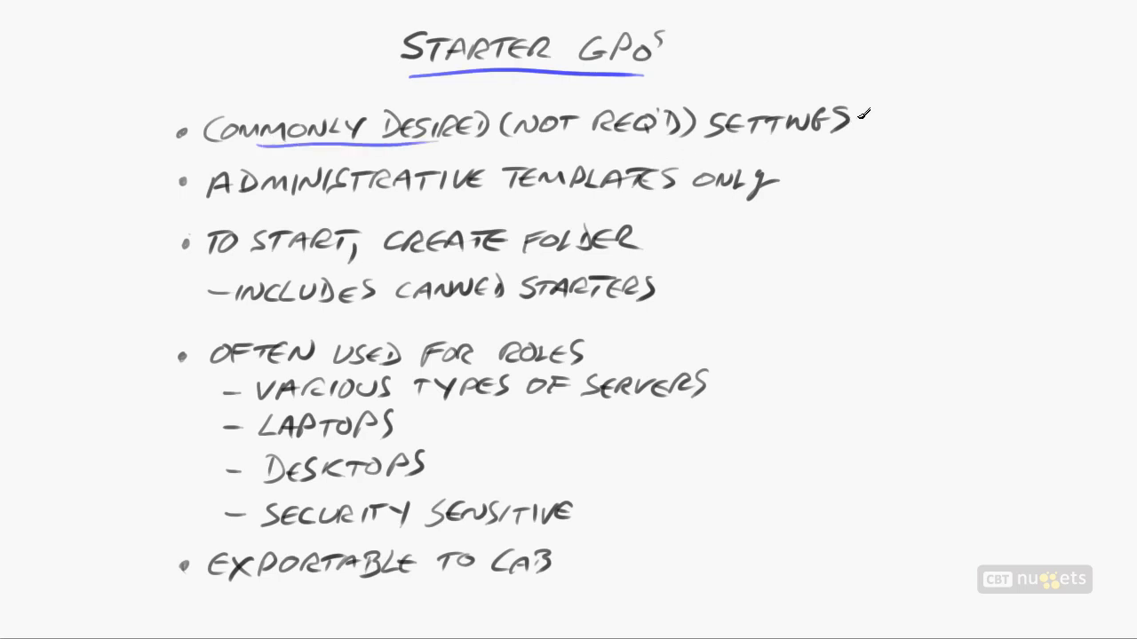